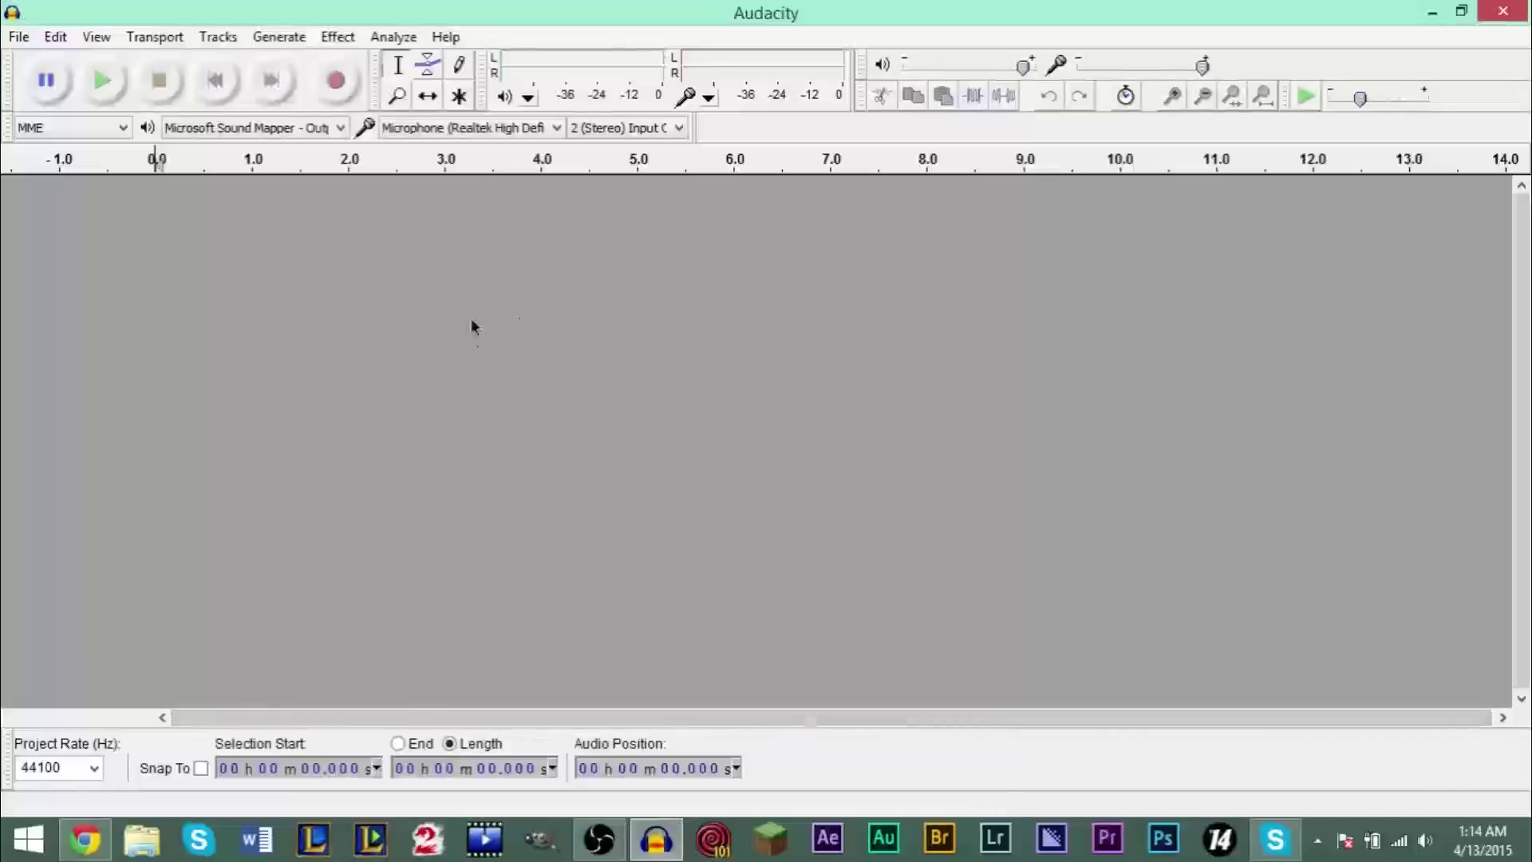
Step: Record a voice clip of about 4.5 seconds, then play it back and stop playback
click(337, 81)
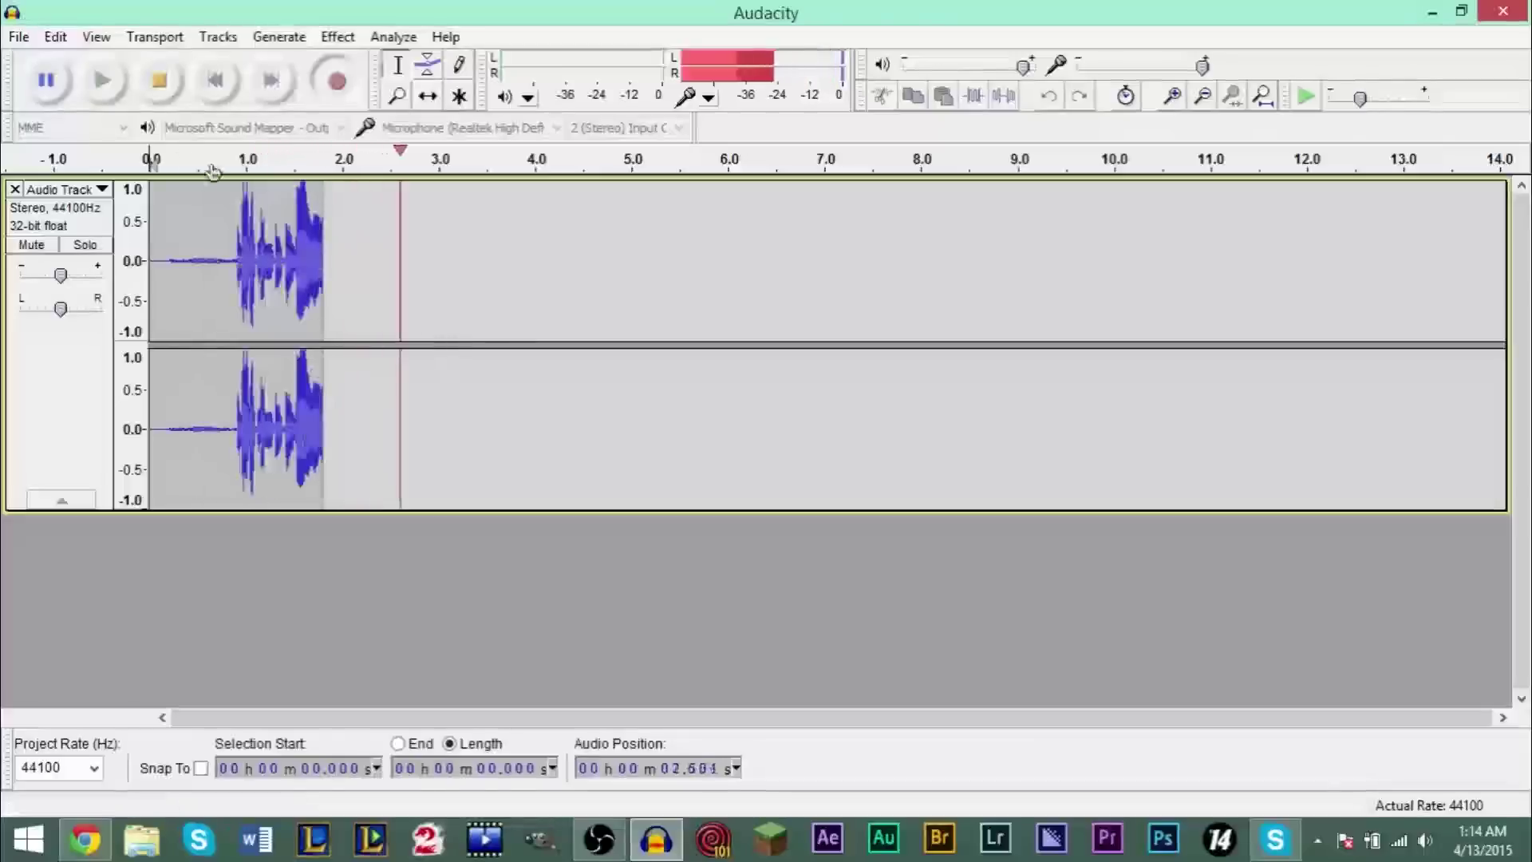
click(167, 81)
click(106, 78)
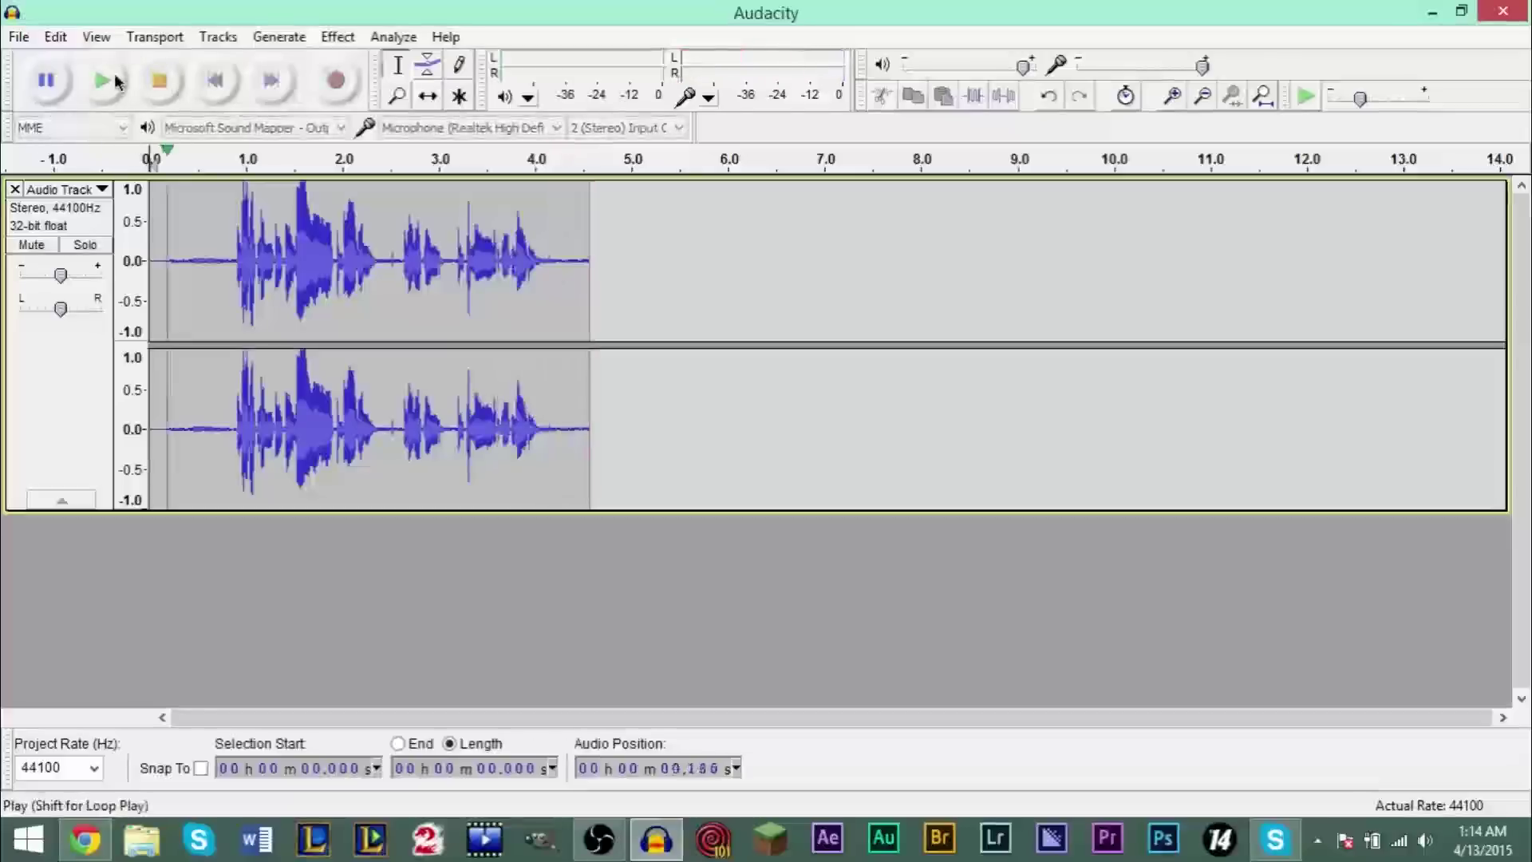
click(159, 82)
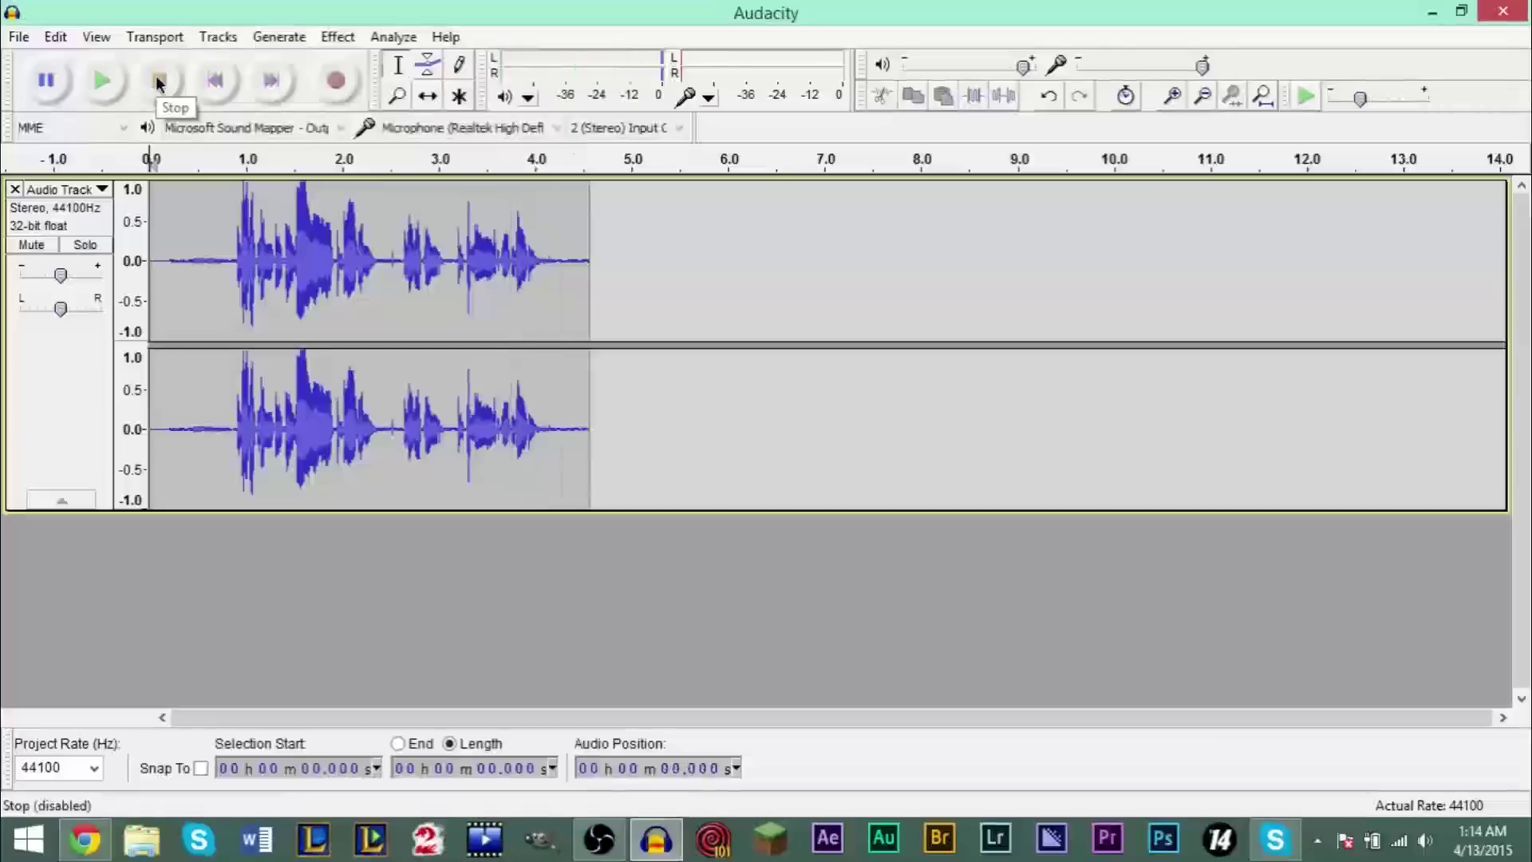
Step: Save the recording as an Audacity project named Tutorial on the Desktop
click(16, 38)
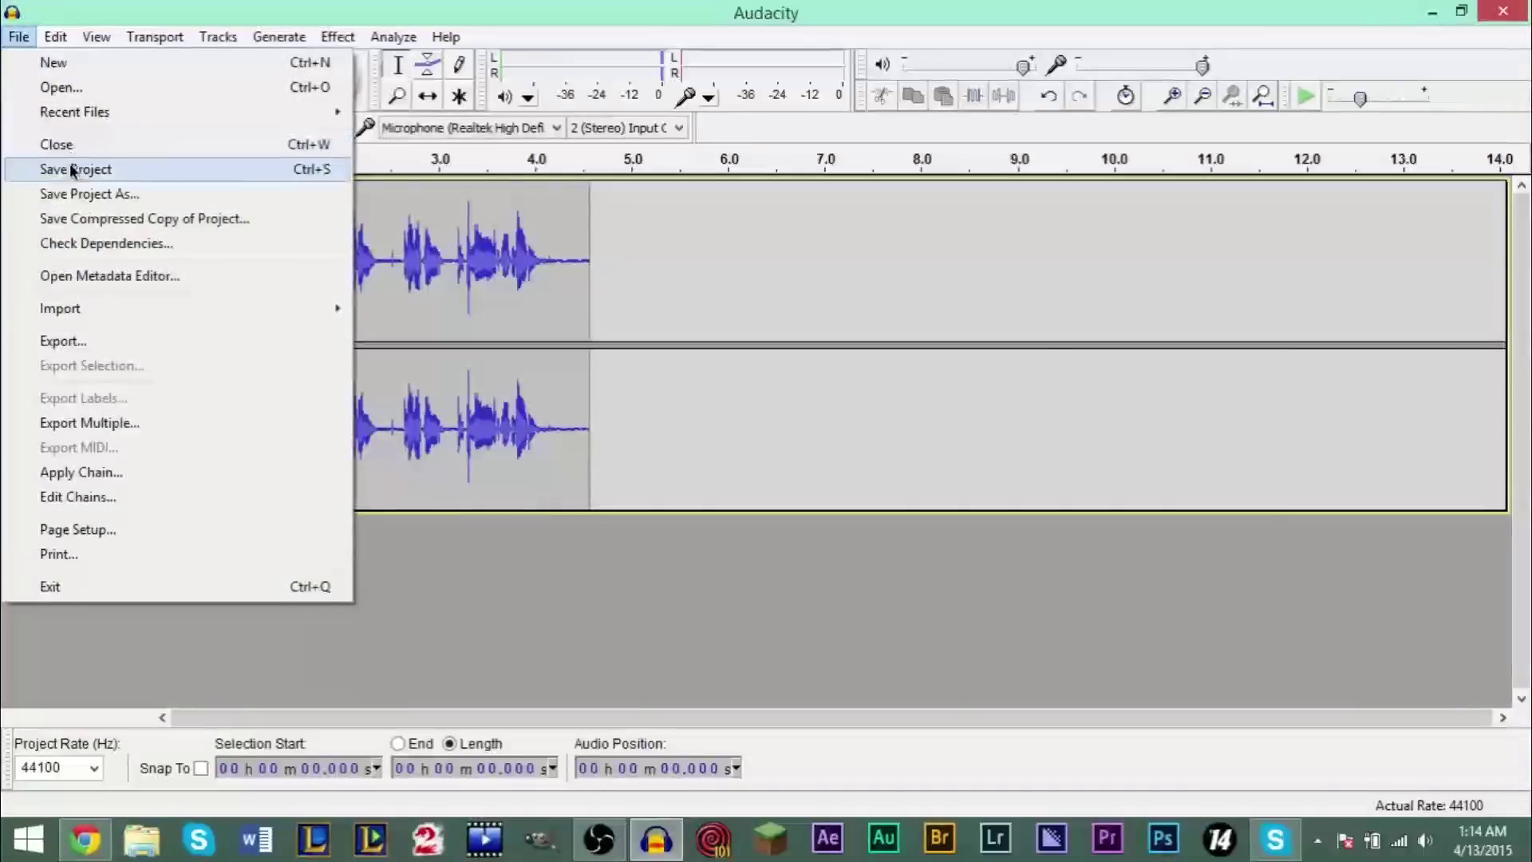
click(119, 194)
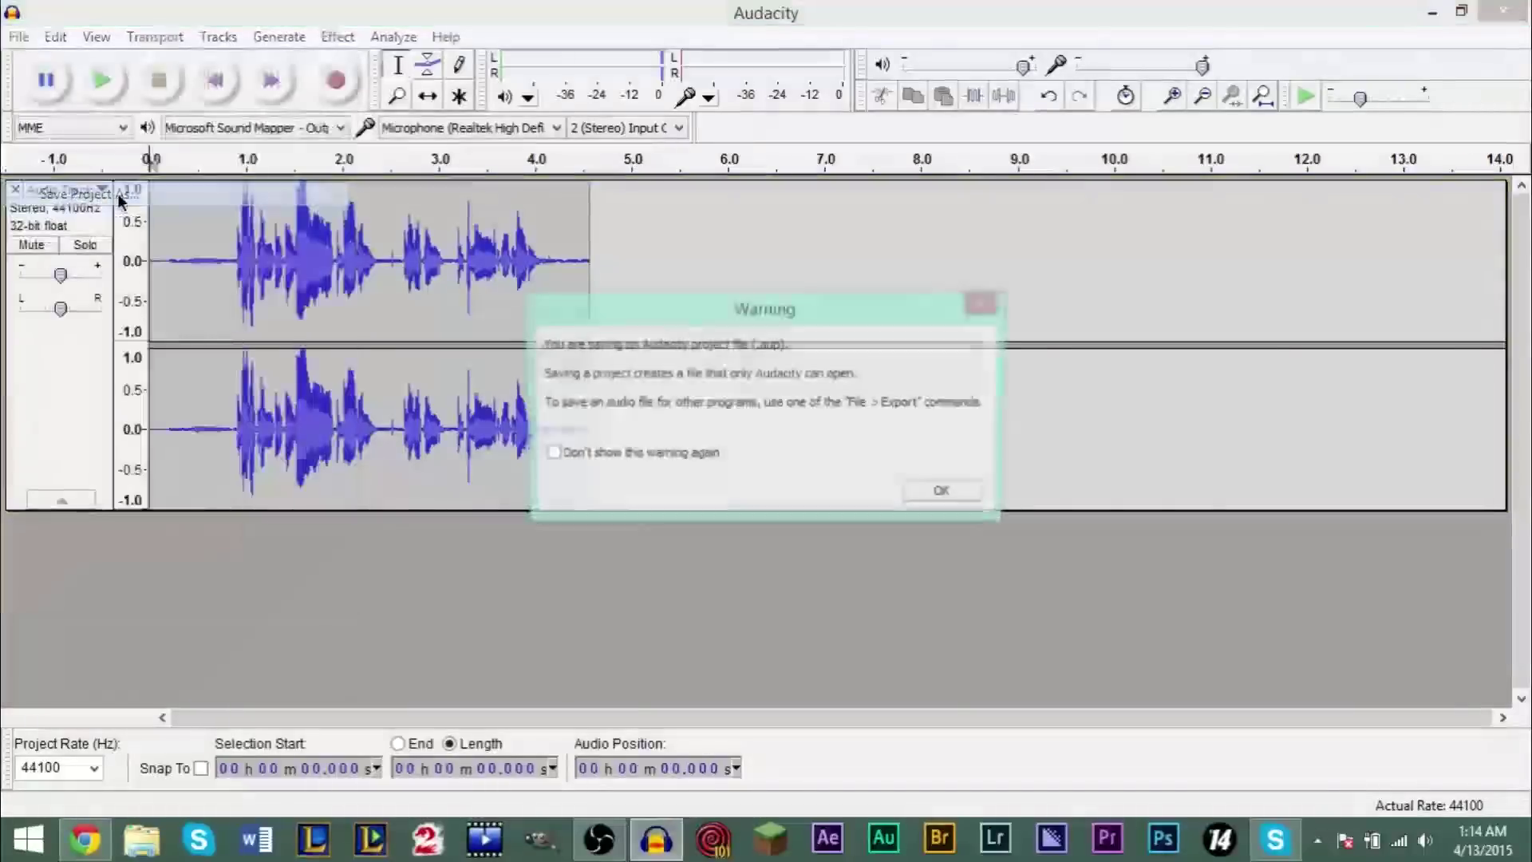
click(946, 493)
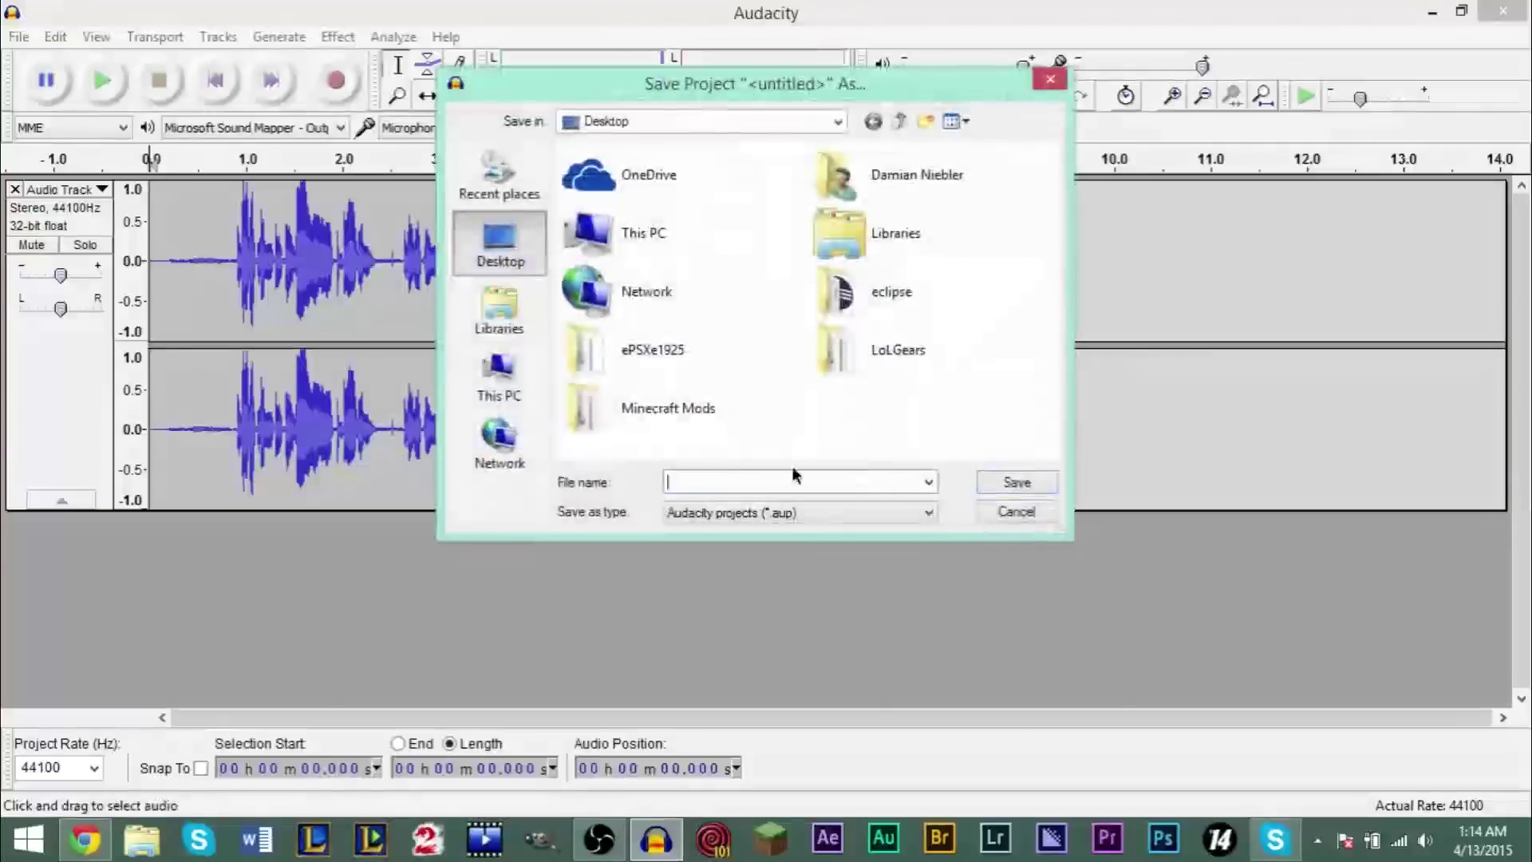
text(Tutorial)
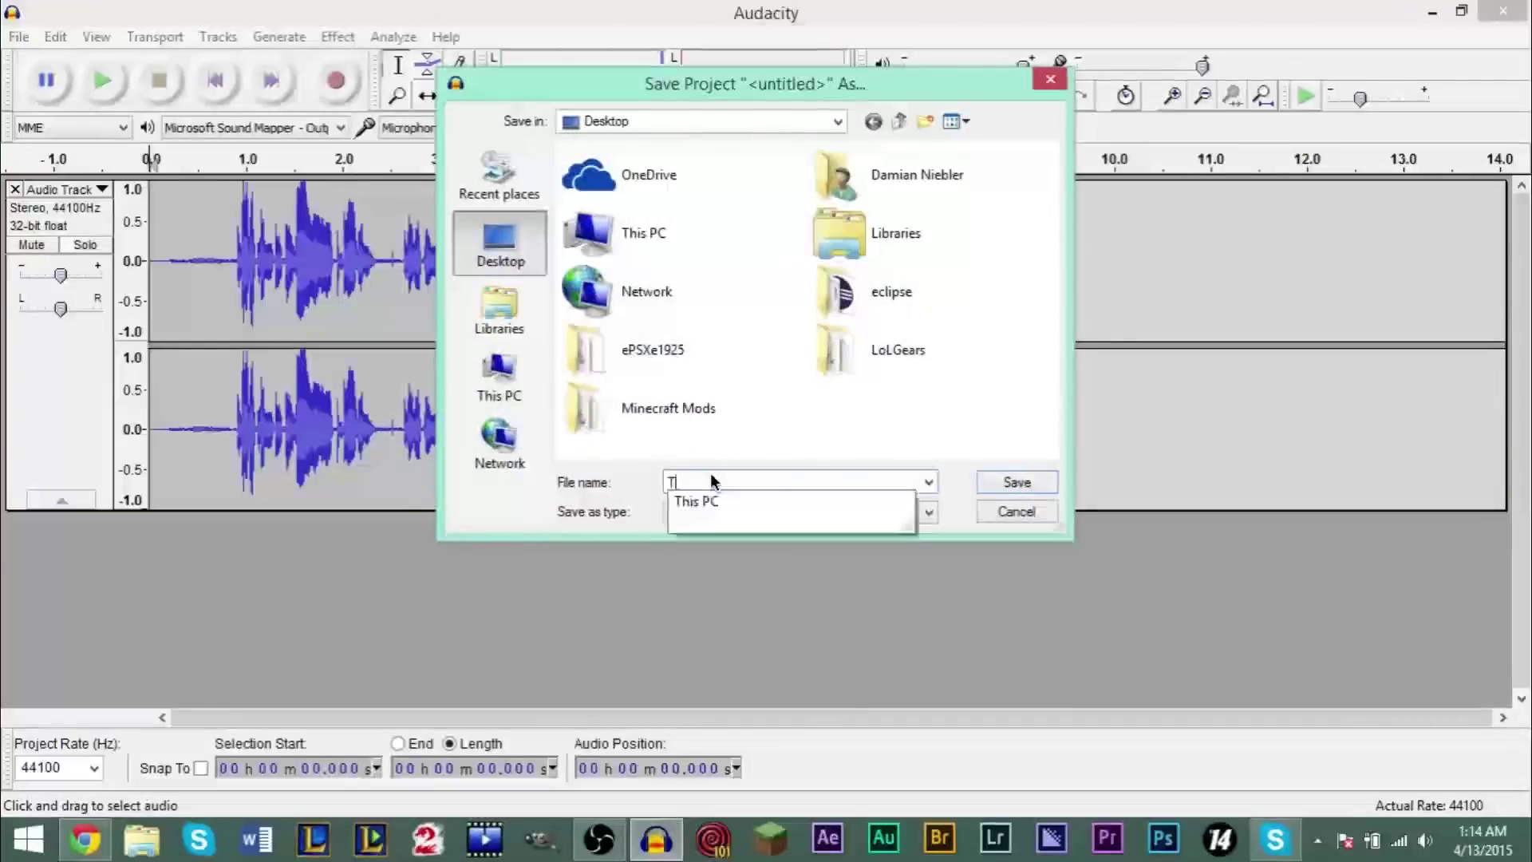
key(Return)
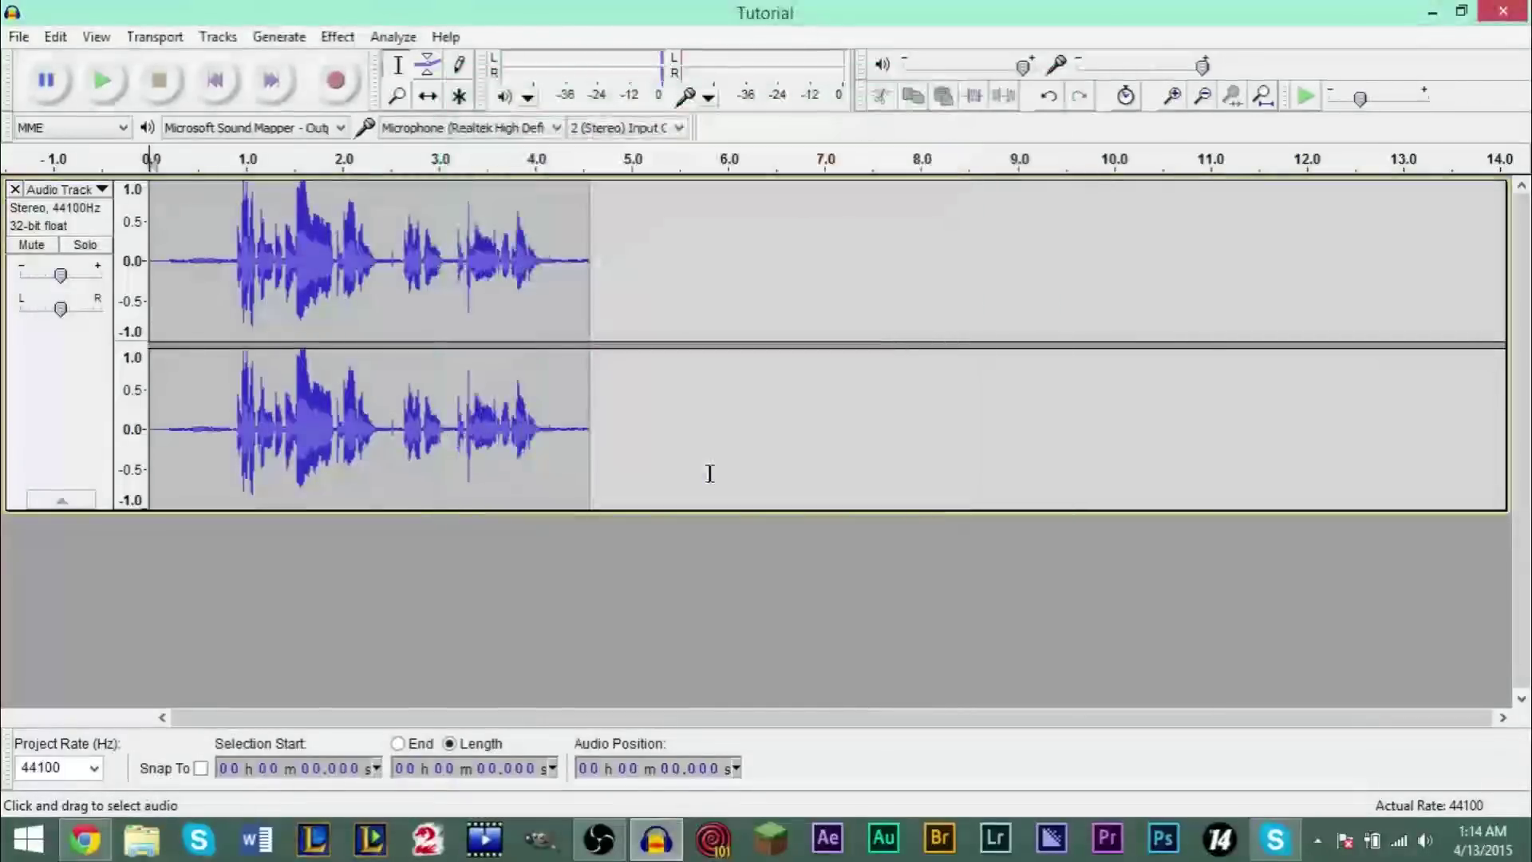
Step: Close Audacity, reopen the saved Tutorial project from the desktop and dismiss the welcome message
click(1504, 13)
double_click(42, 746)
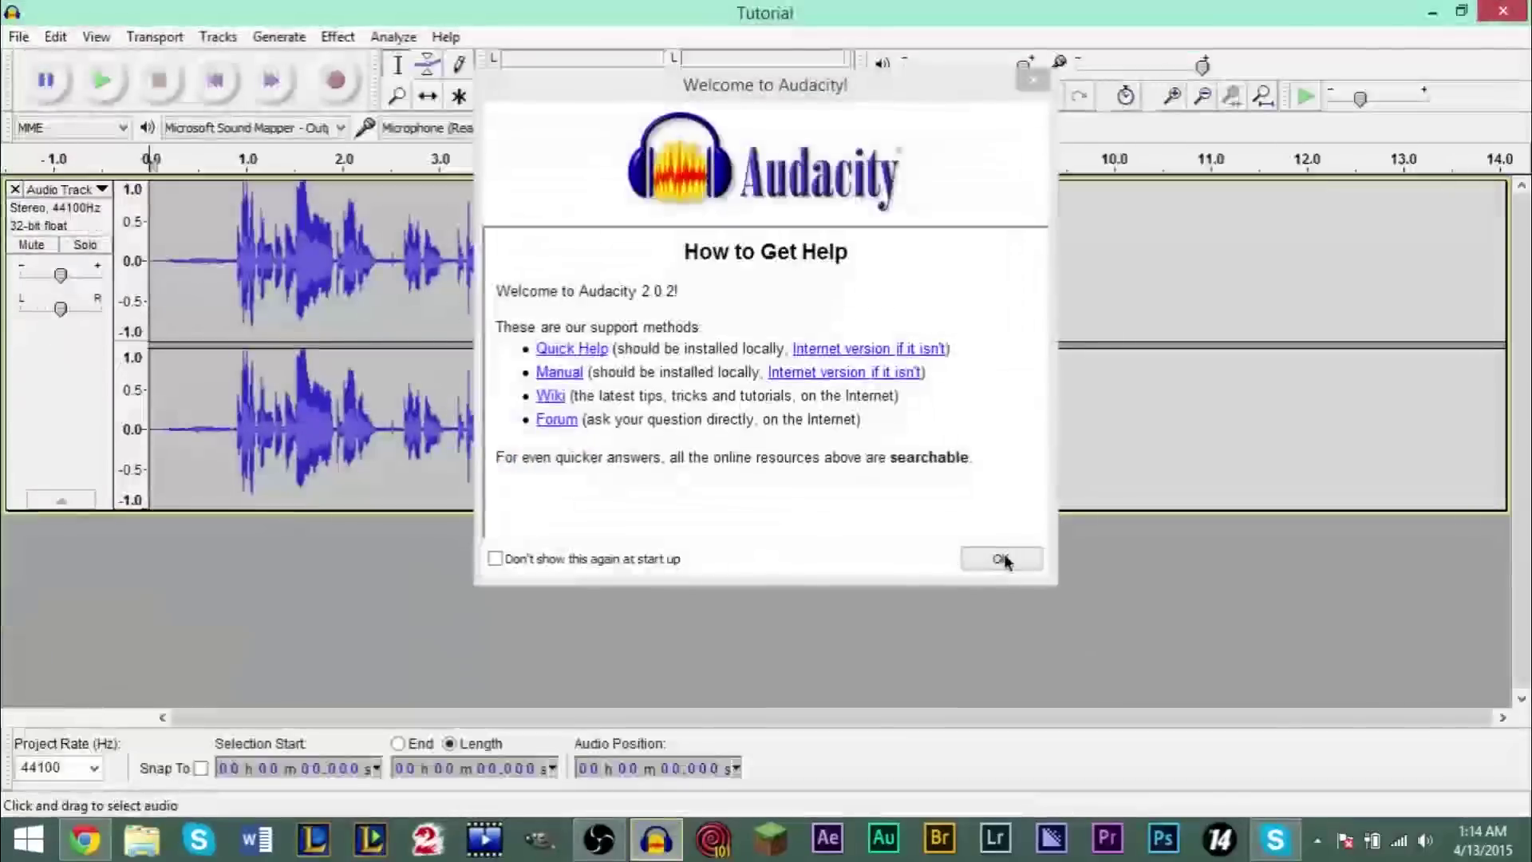
click(1004, 557)
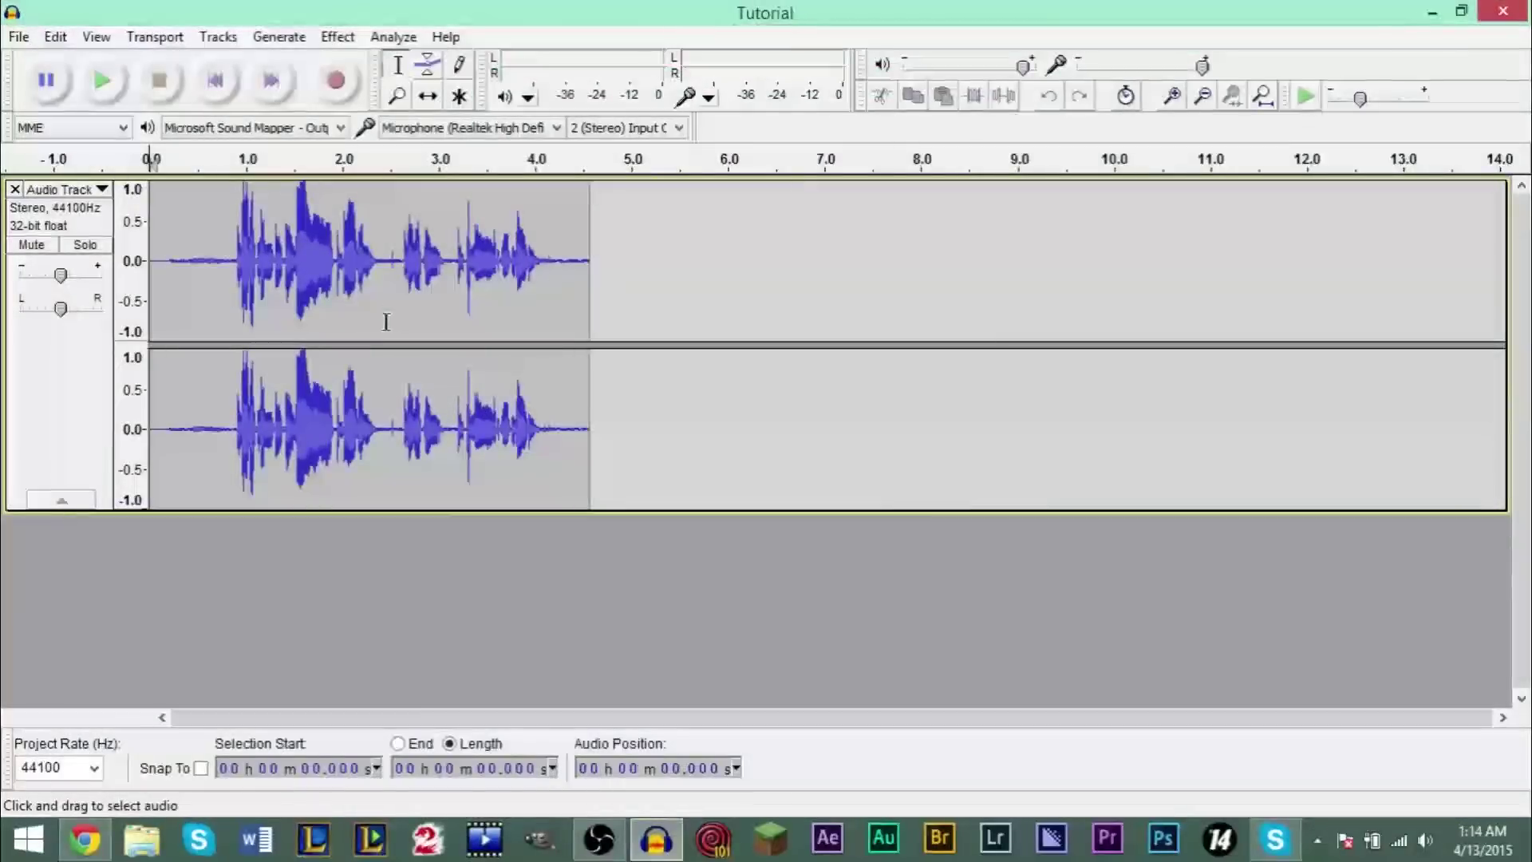
Step: Examine the file formats offered for exporting the project, including MP3 Files, and leave the export without saving
click(18, 37)
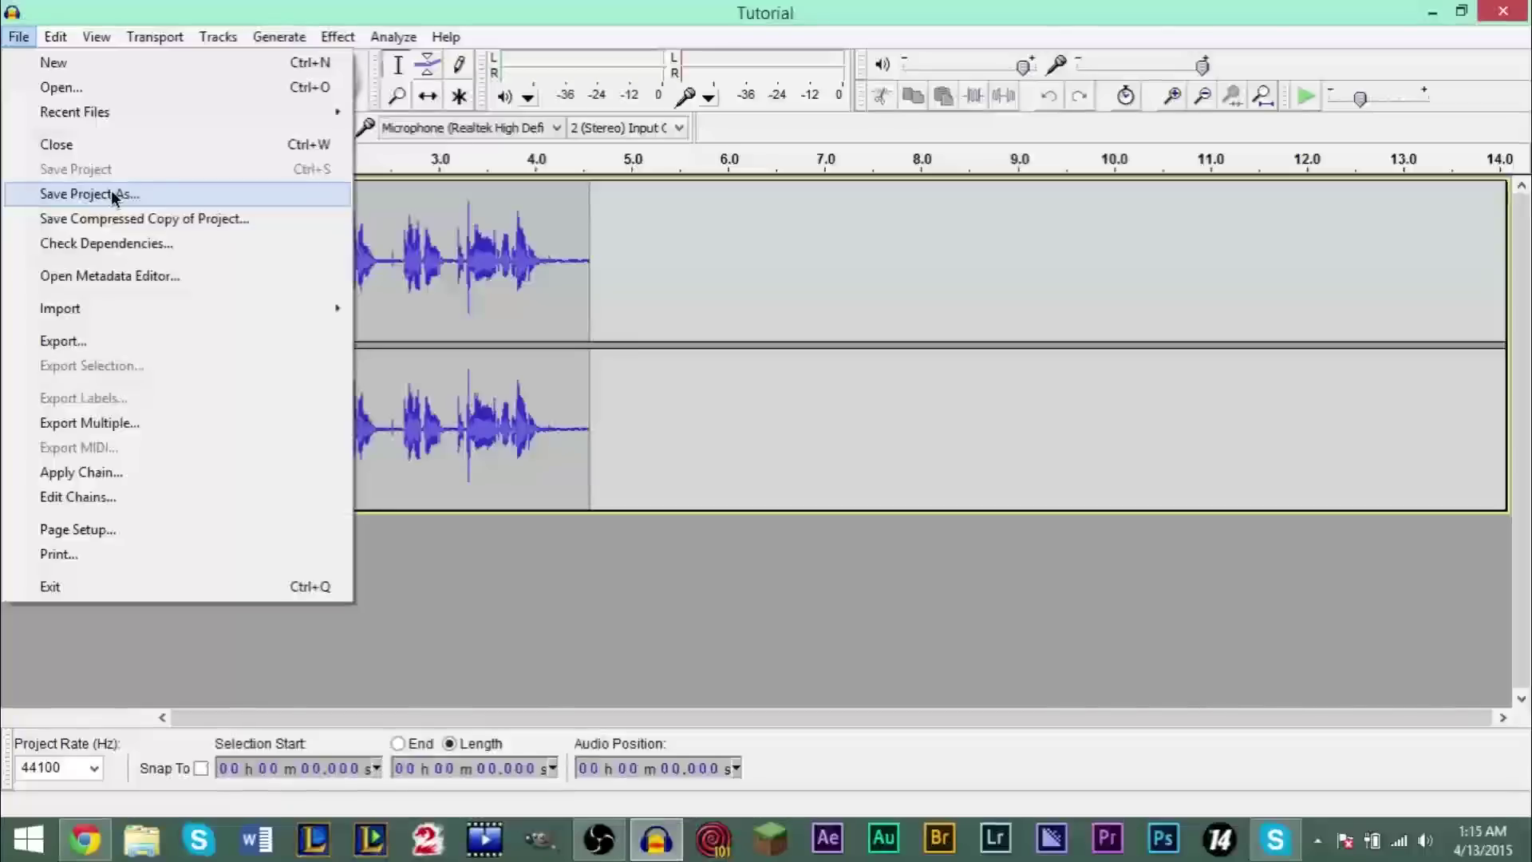
click(122, 346)
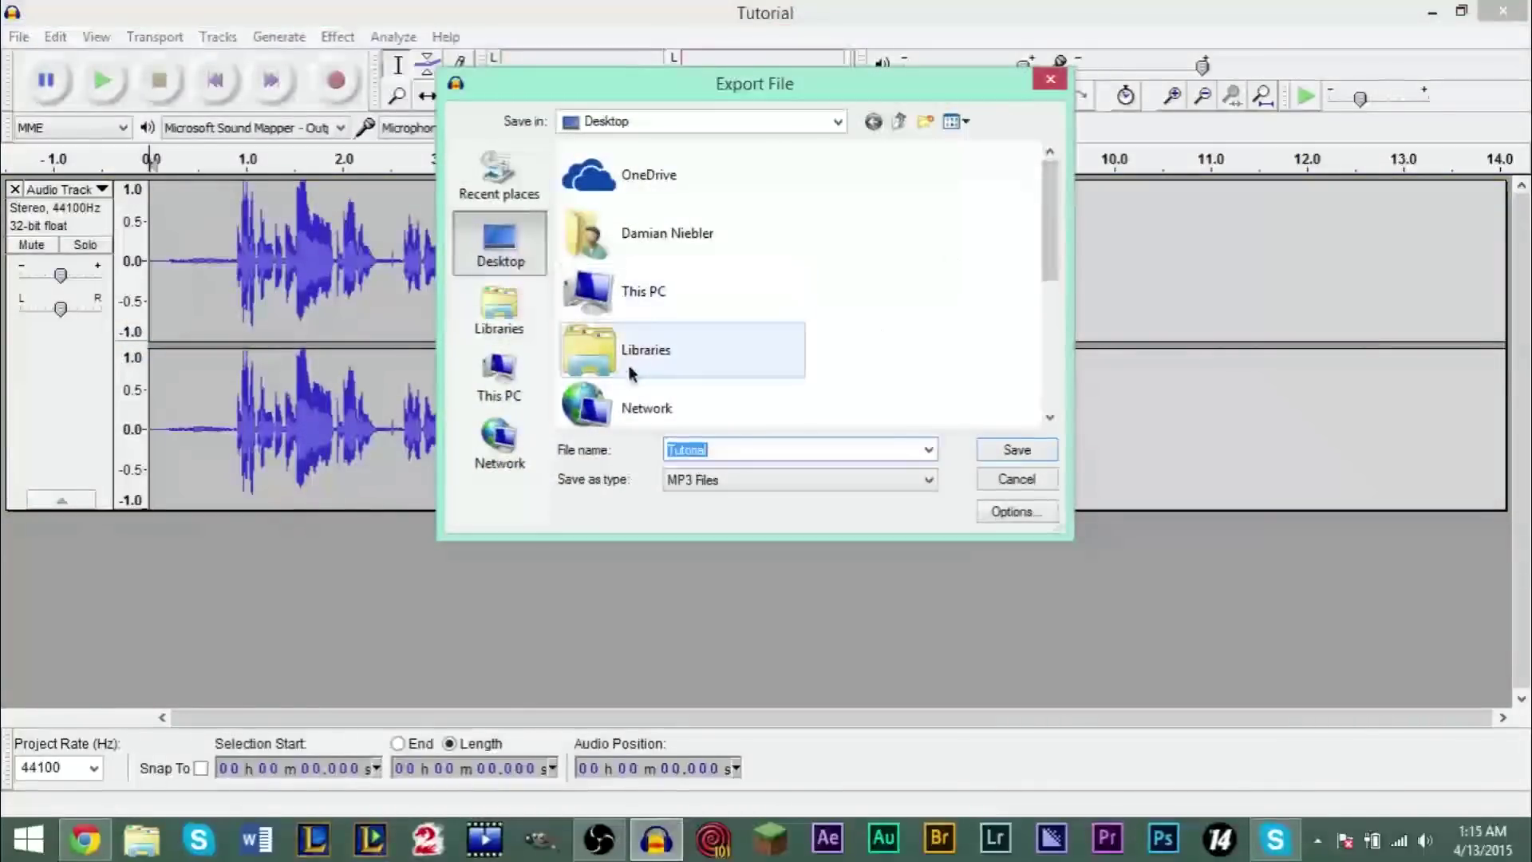
click(691, 475)
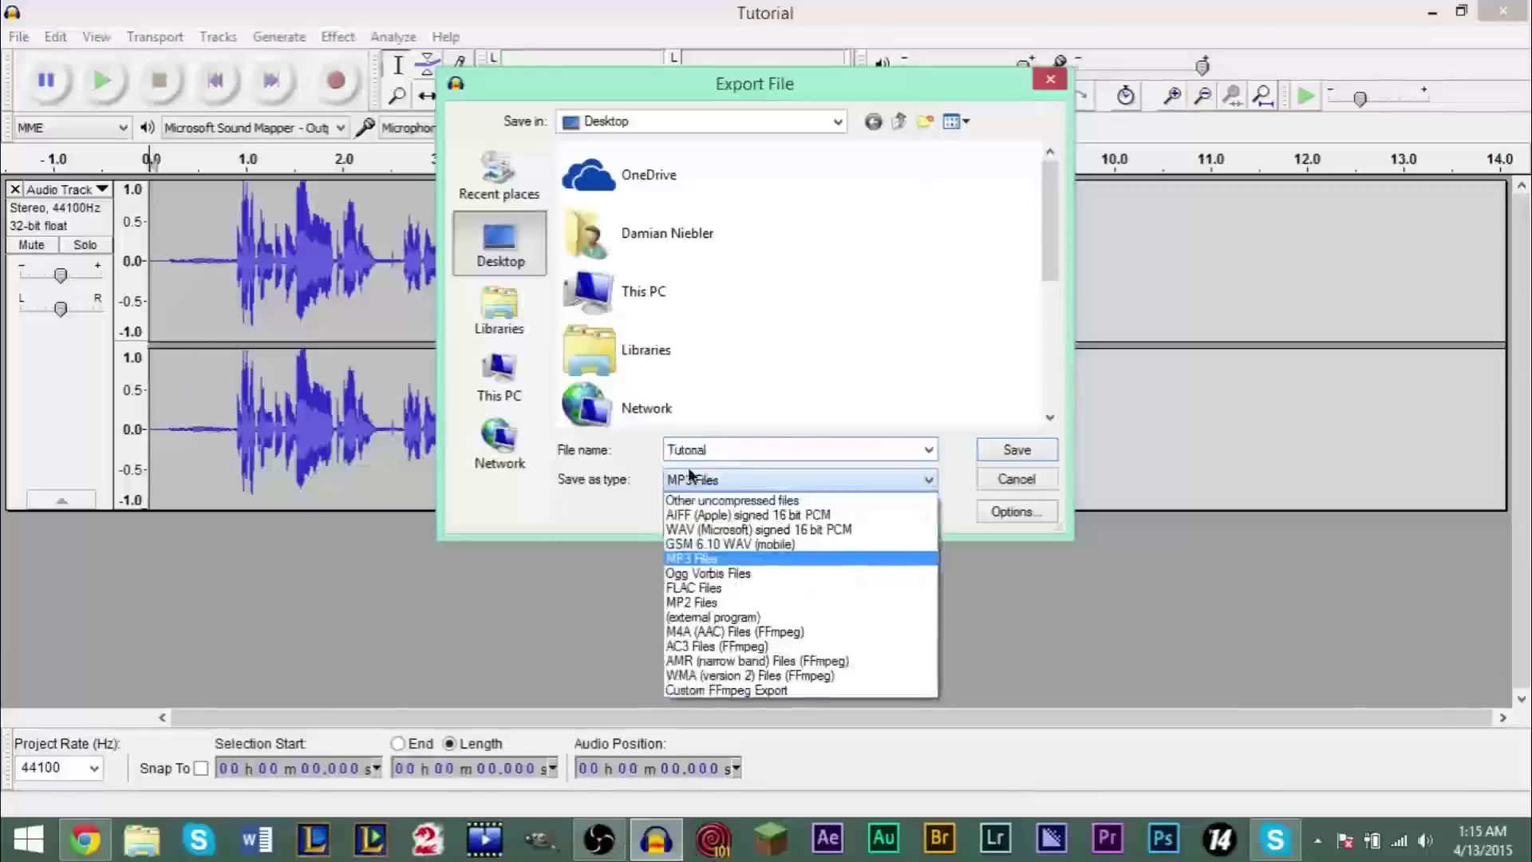
click(716, 558)
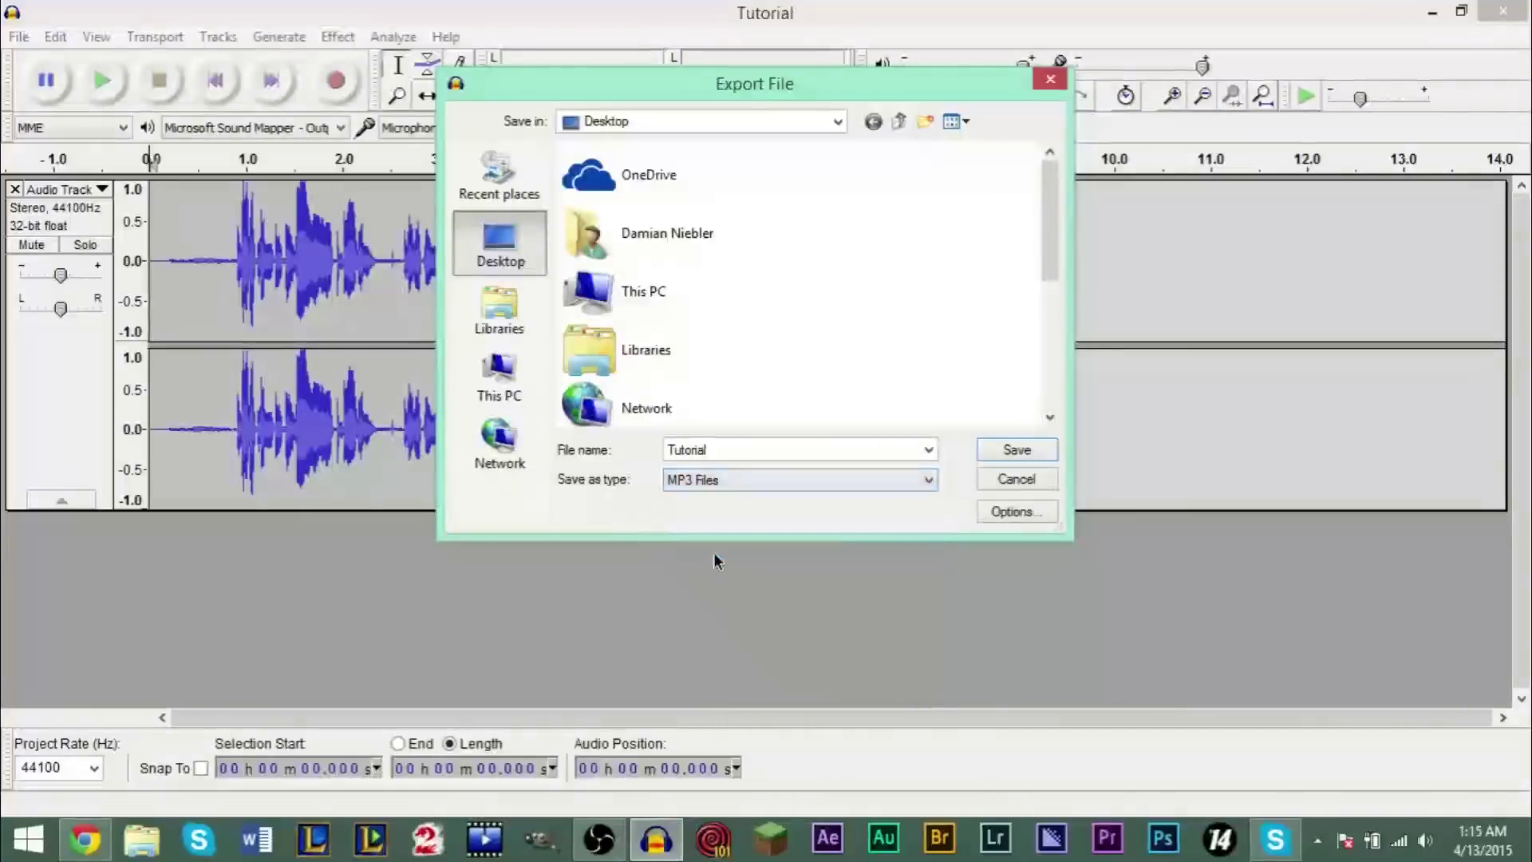
click(707, 482)
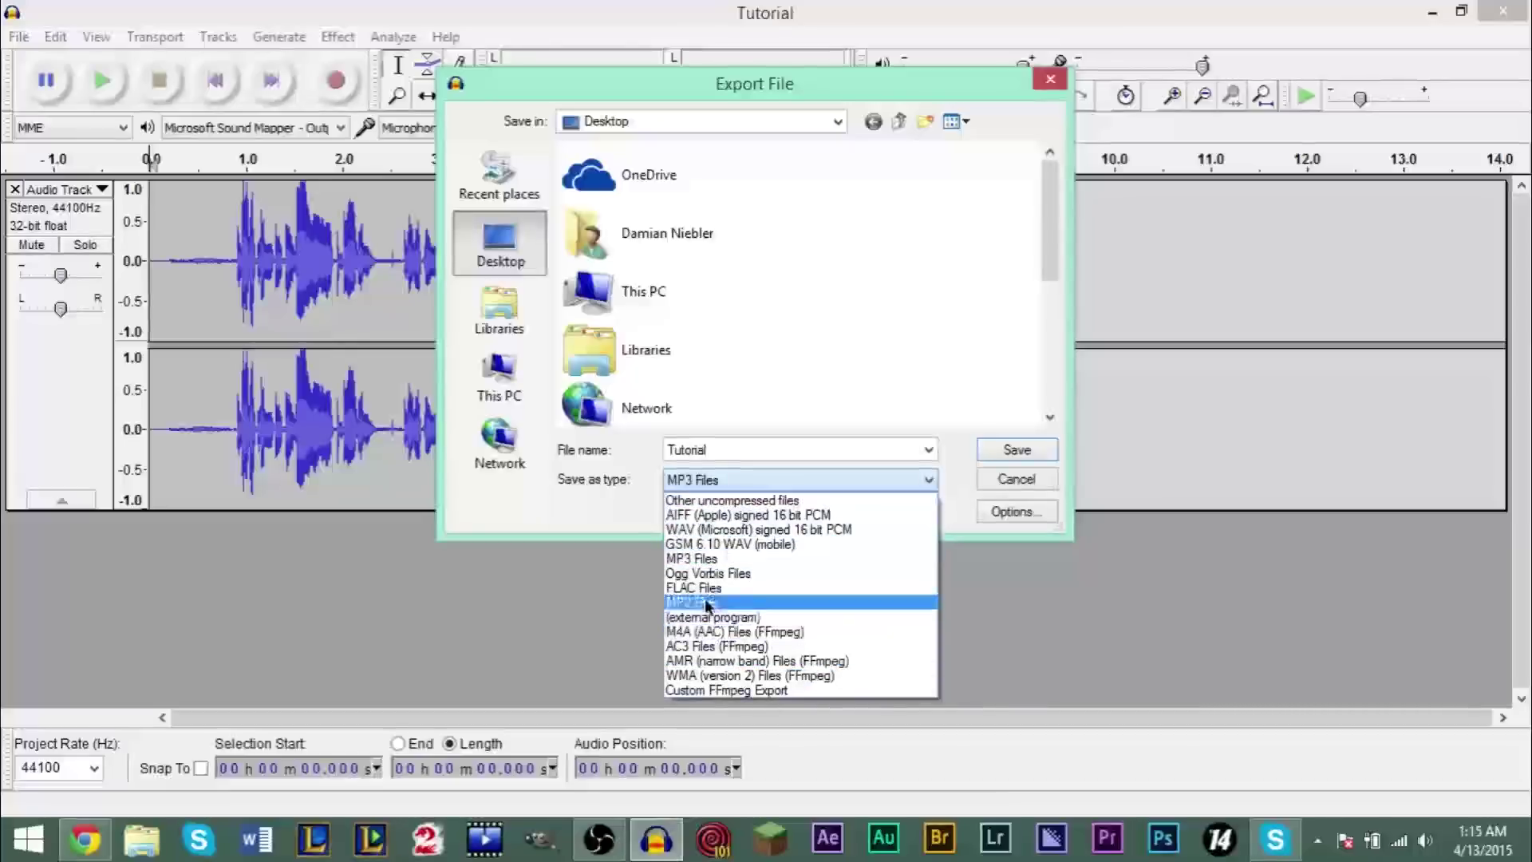
click(716, 559)
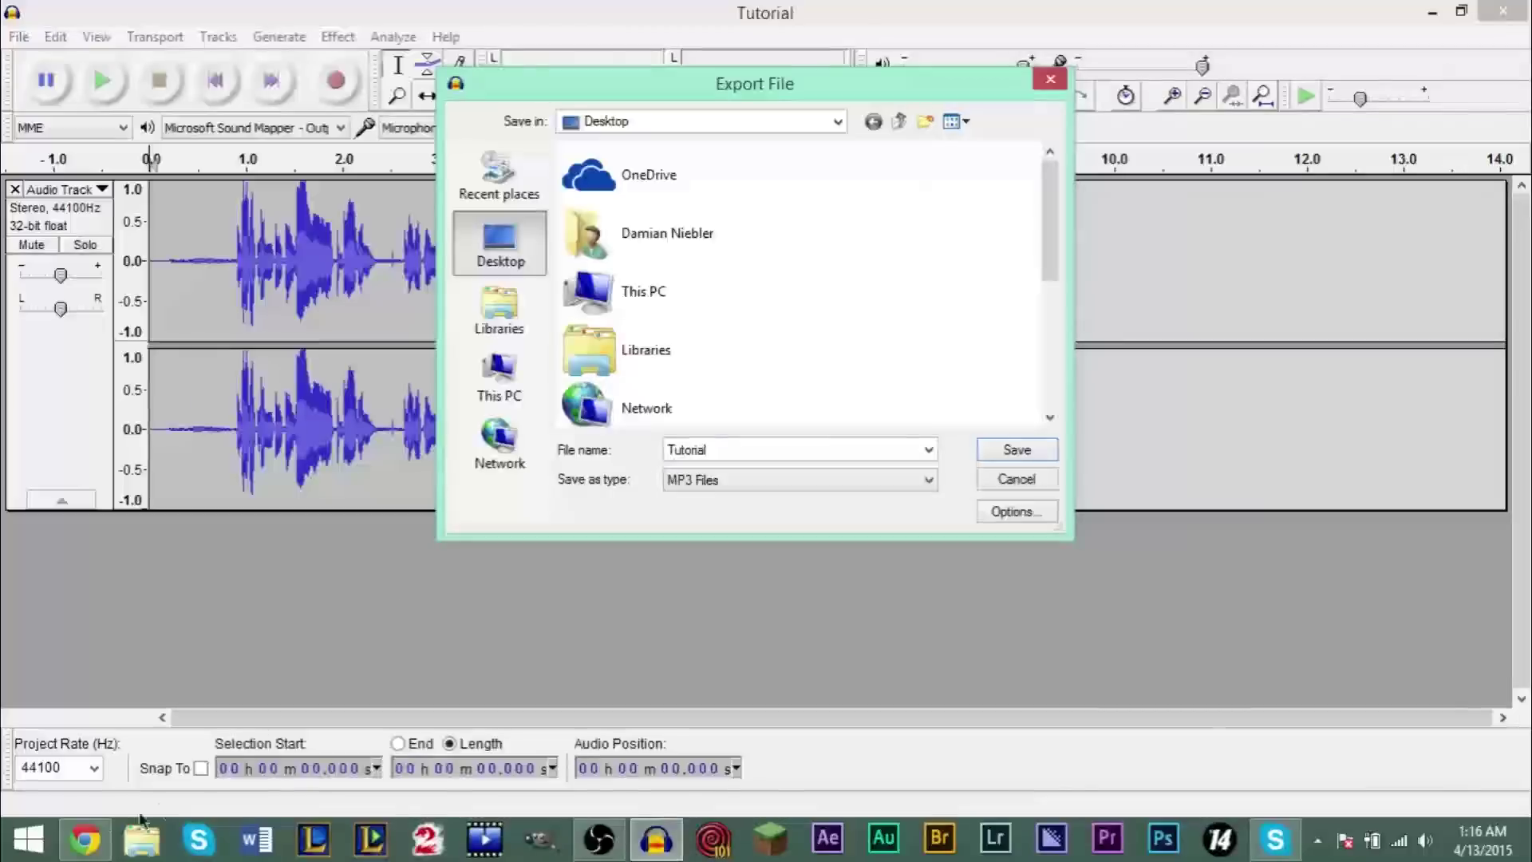
click(77, 844)
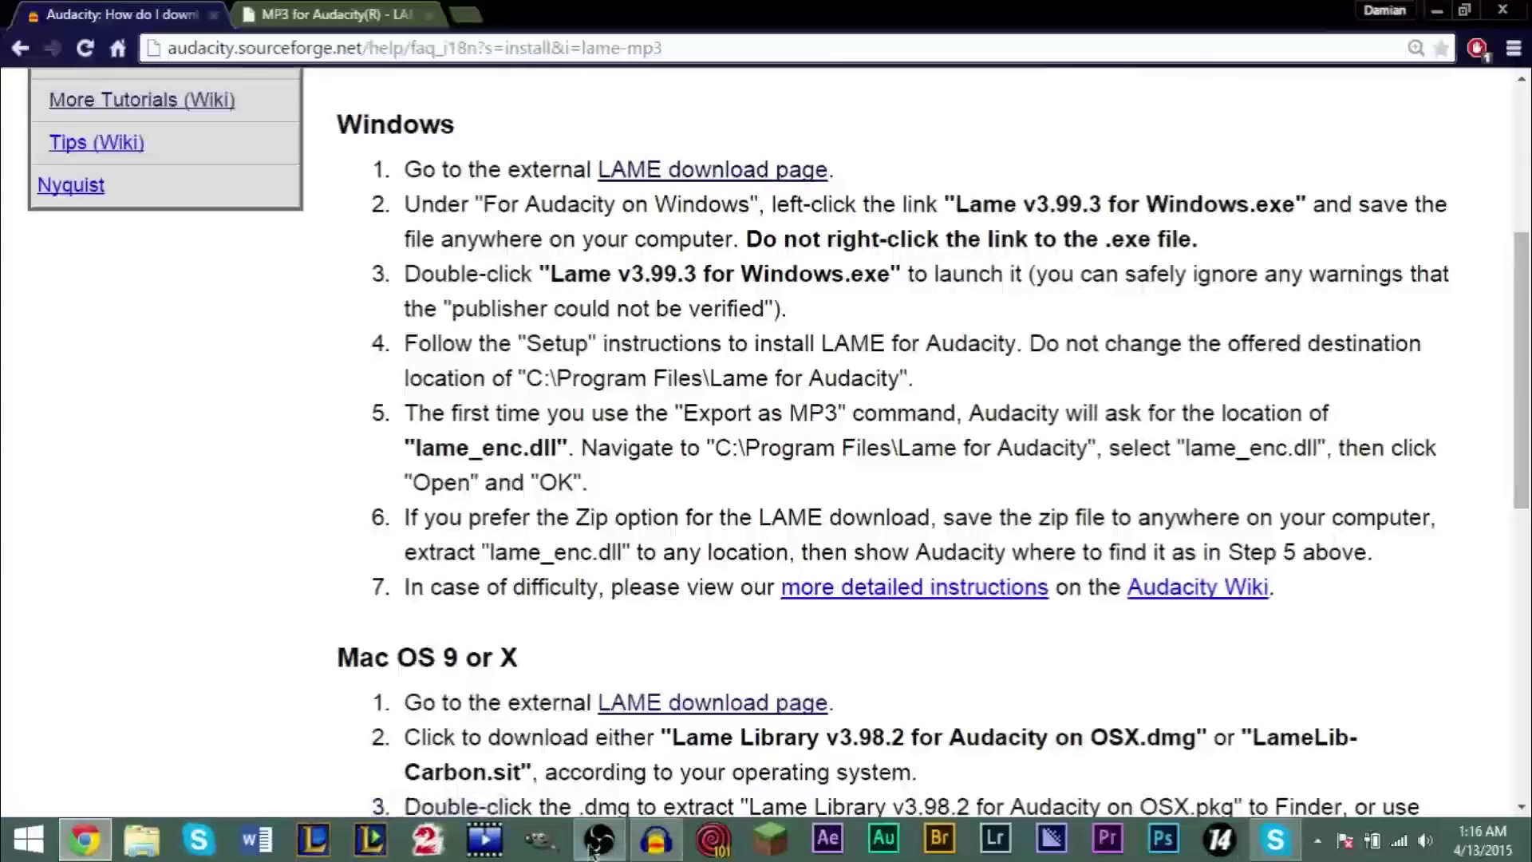
click(656, 839)
click(705, 483)
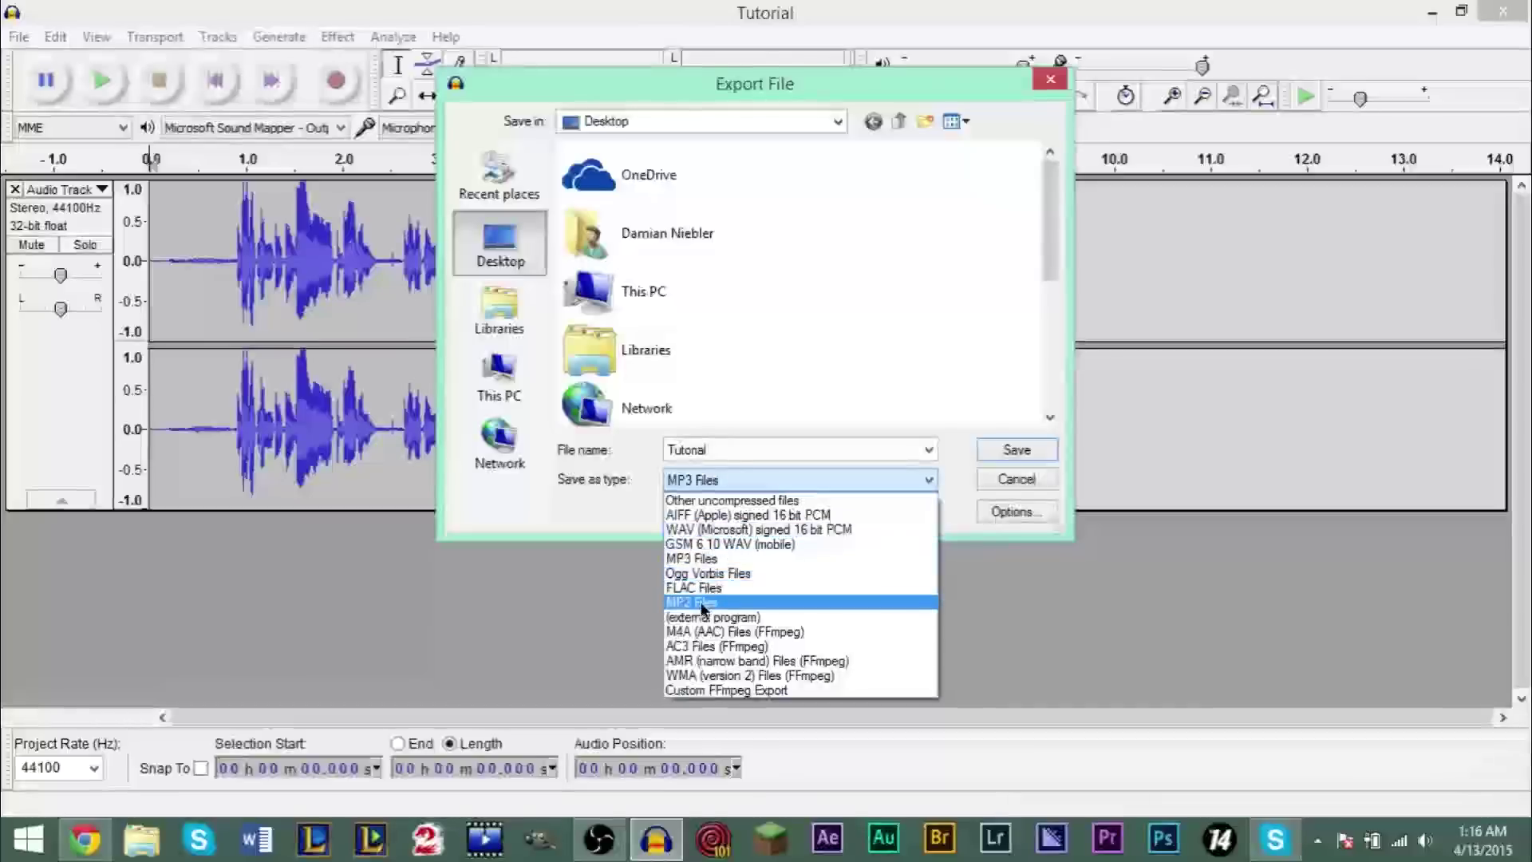
click(997, 481)
click(1050, 79)
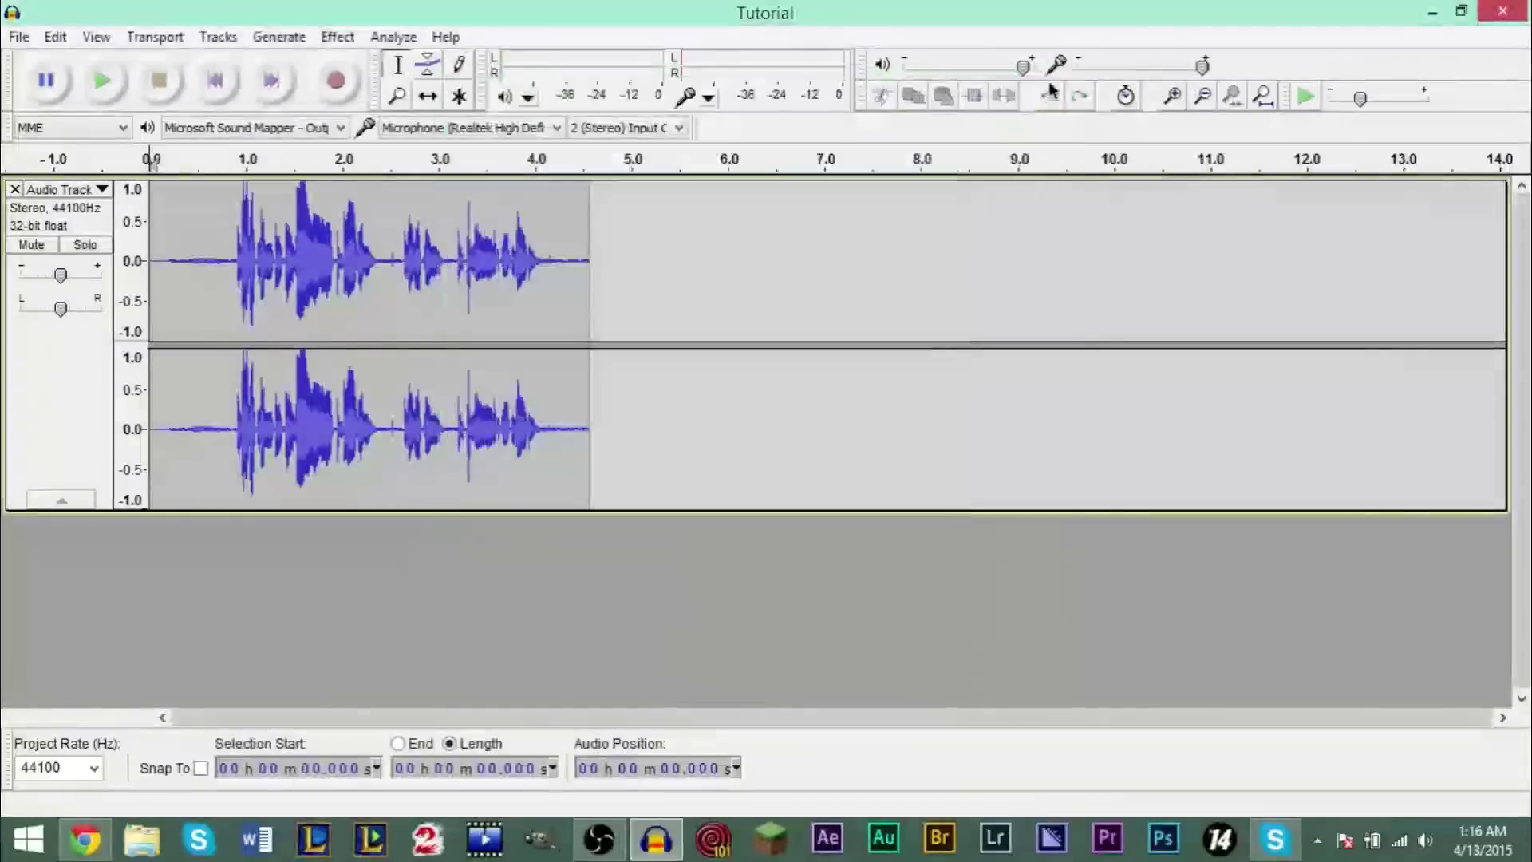
Step: Switch to Chrome and read the LAME MP3 encoder installation instructions for Windows and Mac on the Audacity help page
click(83, 846)
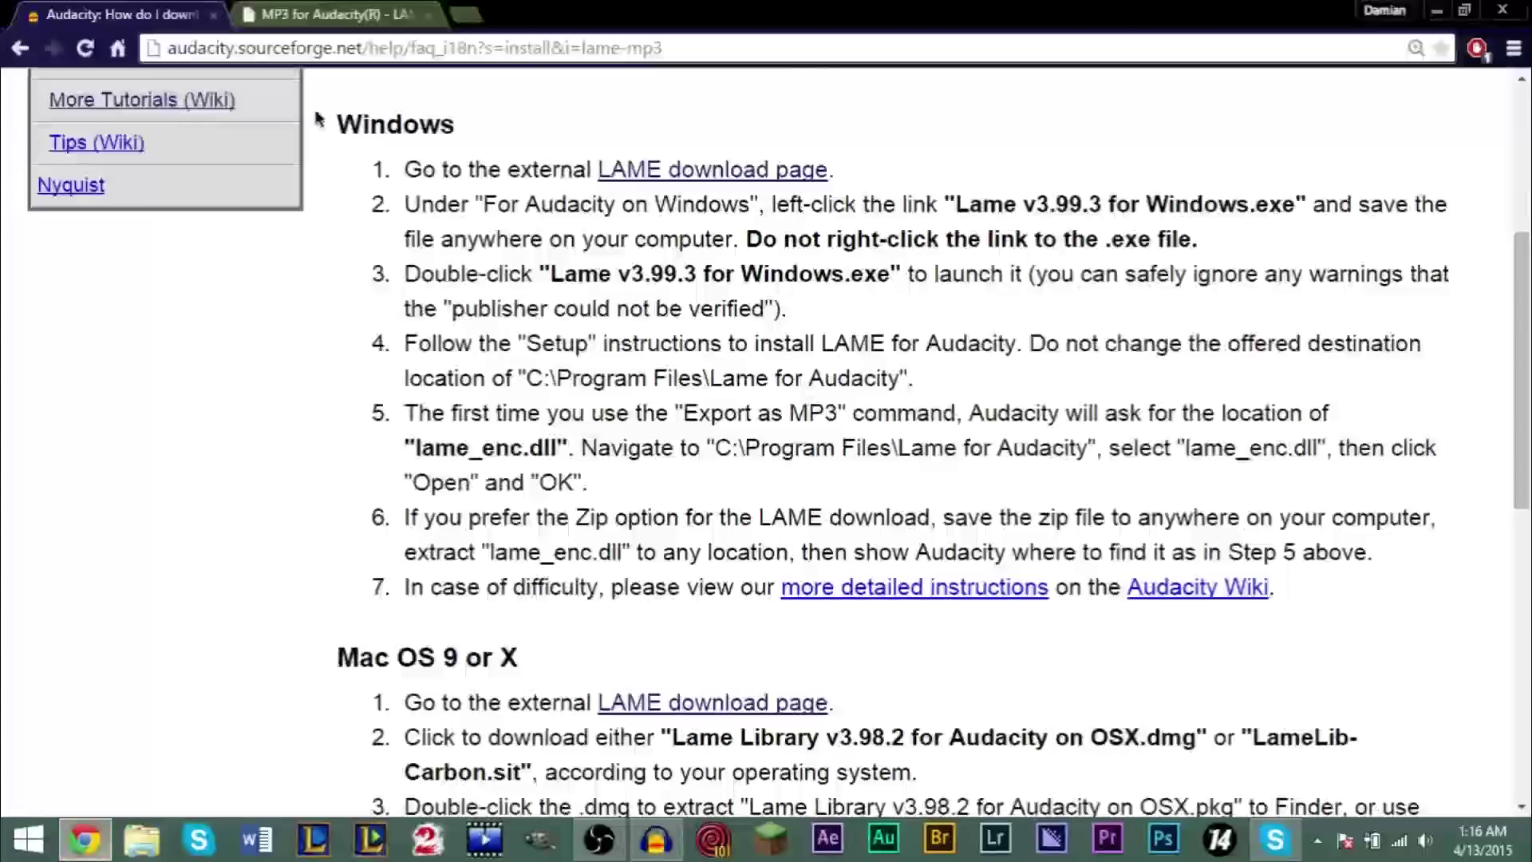
scroll(1492, 201, up, 3)
scroll(766, 439, up, 2)
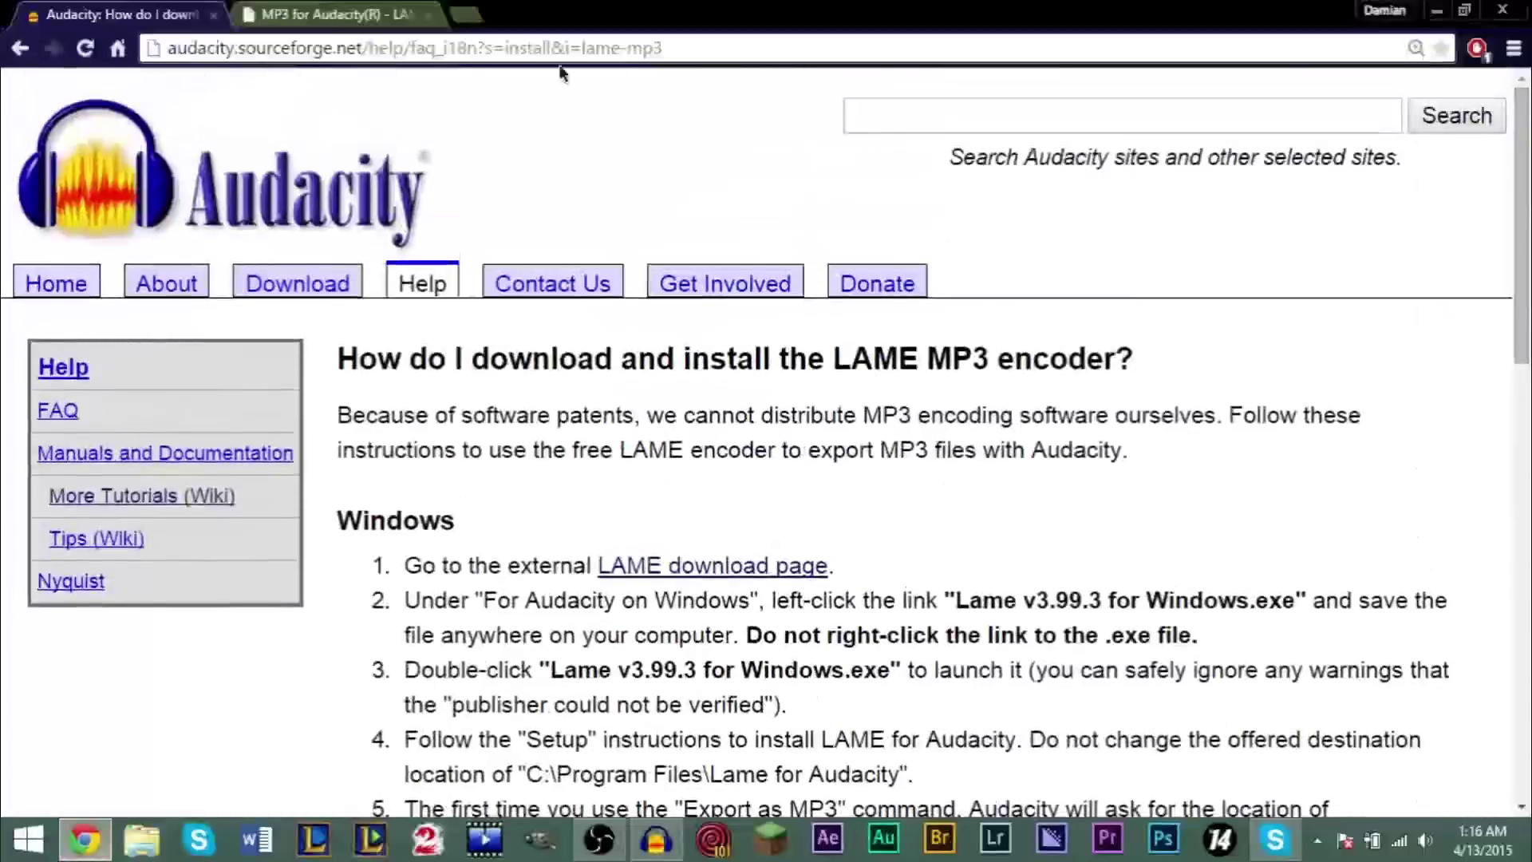
scroll(766, 439, down, 2)
scroll(658, 249, down, 3)
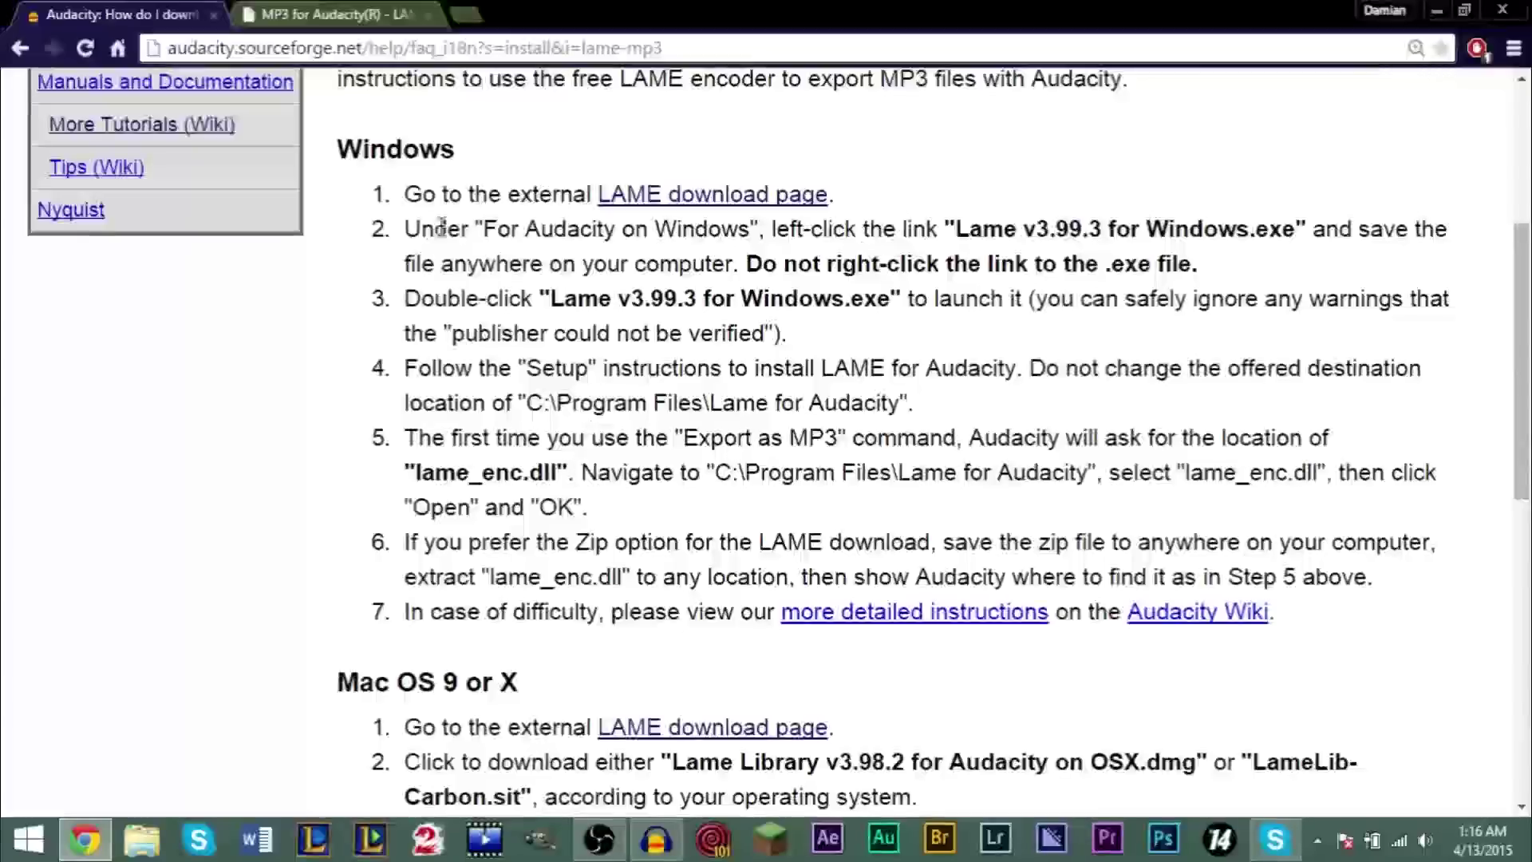
scroll(656, 248, down, 3)
scroll(383, 756, down, 2)
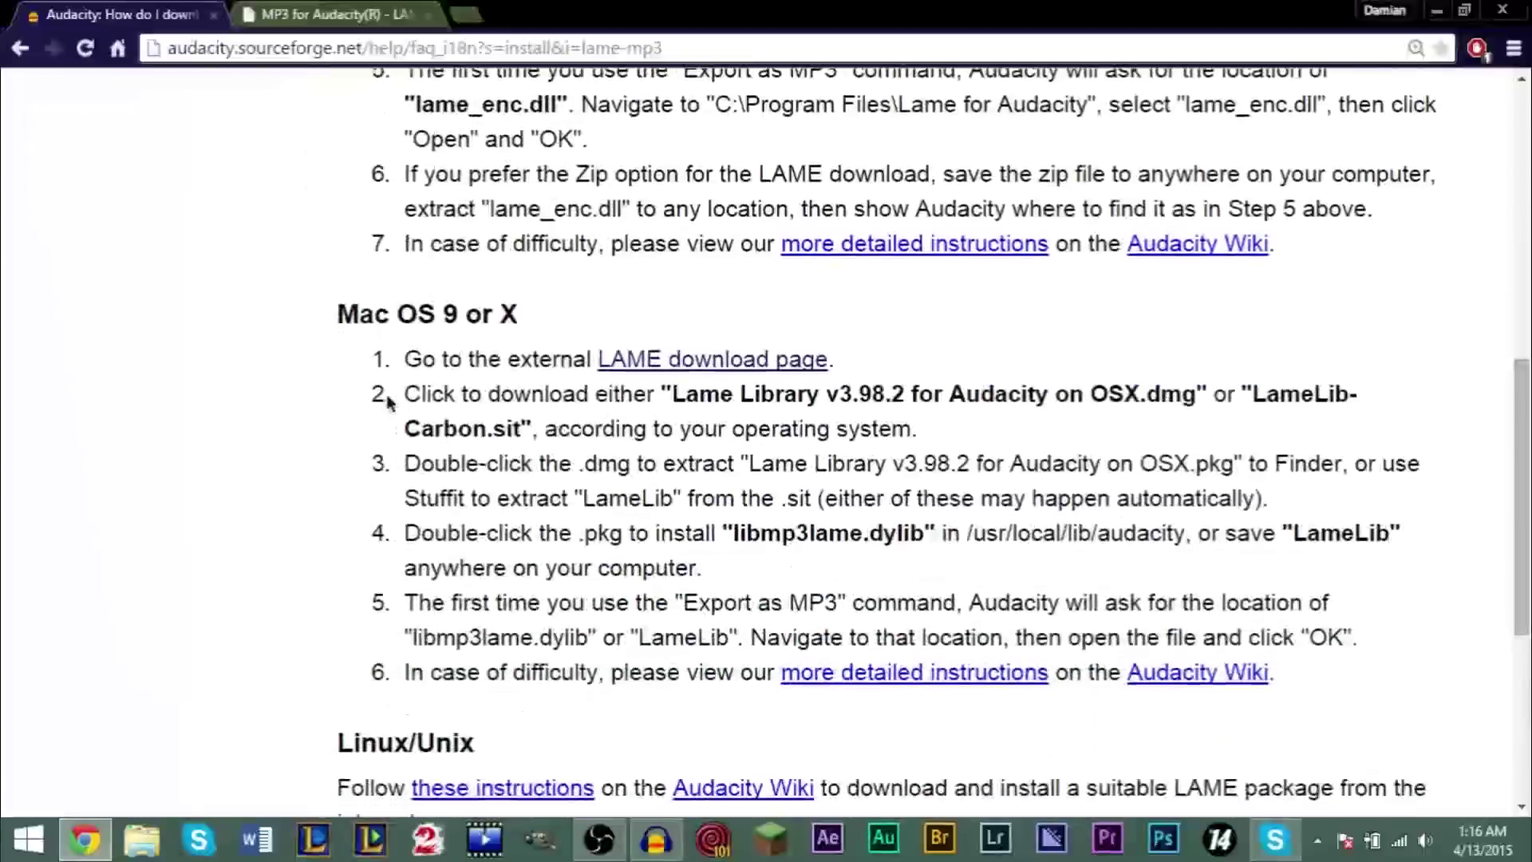
drag(1522, 479, 1522, 339)
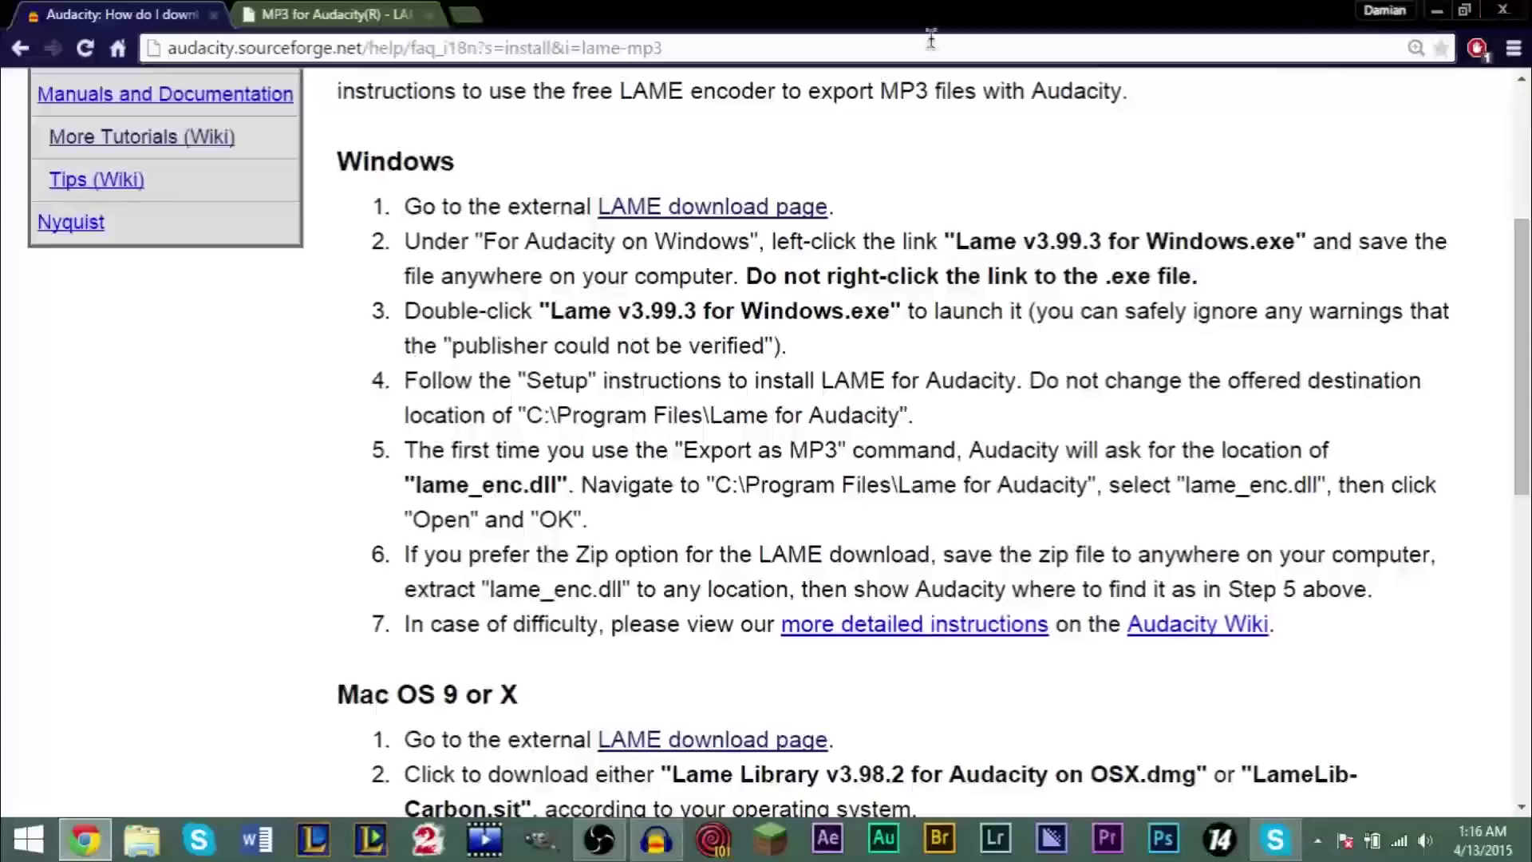
Step: Open the external LAME download page, close the duplicate tab and go to the Windows downloads section
click(657, 209)
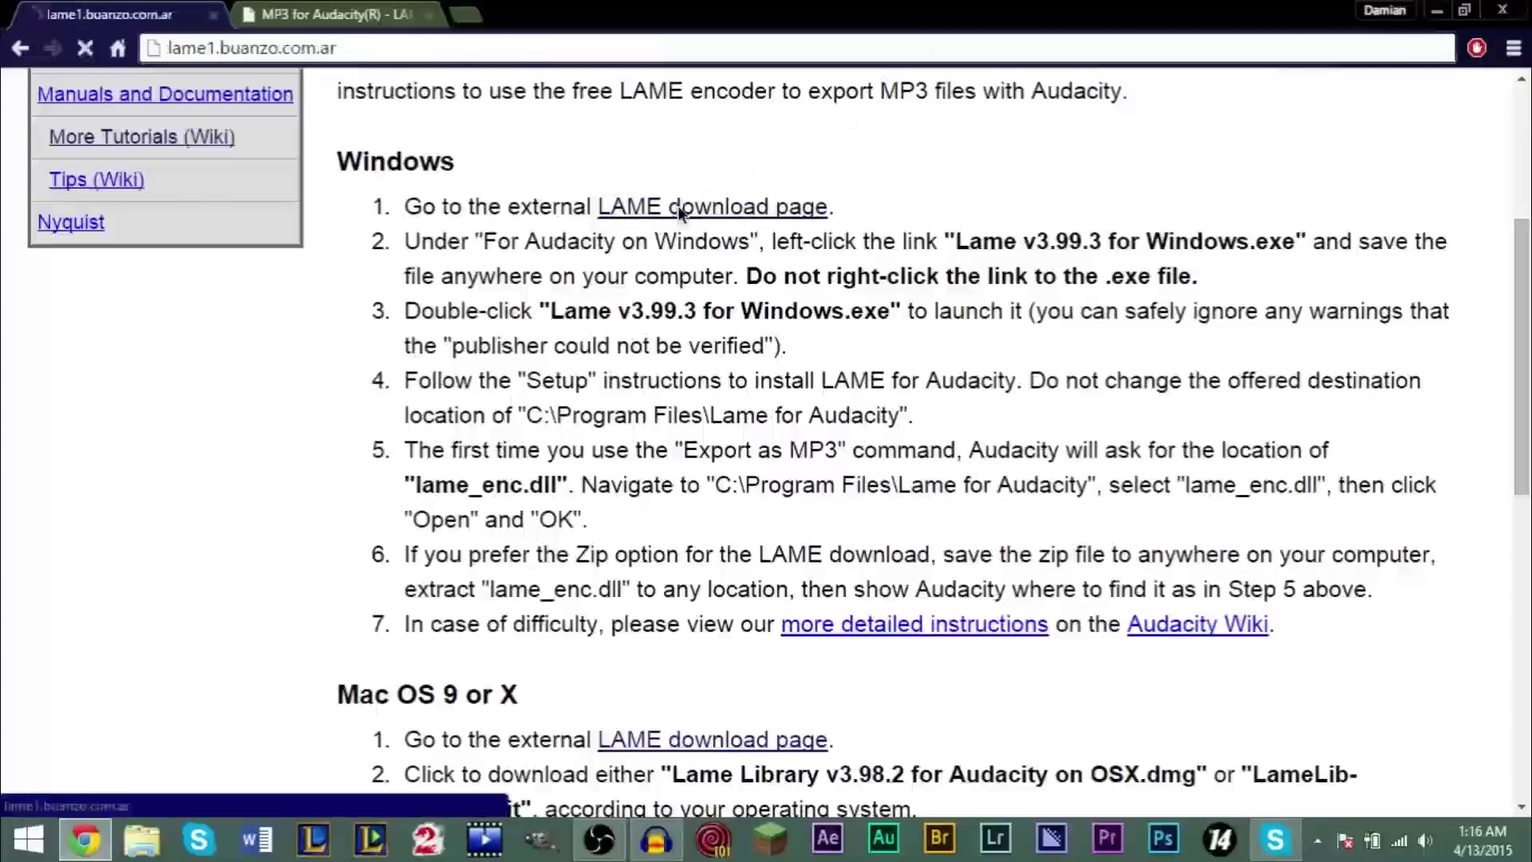
click(103, 187)
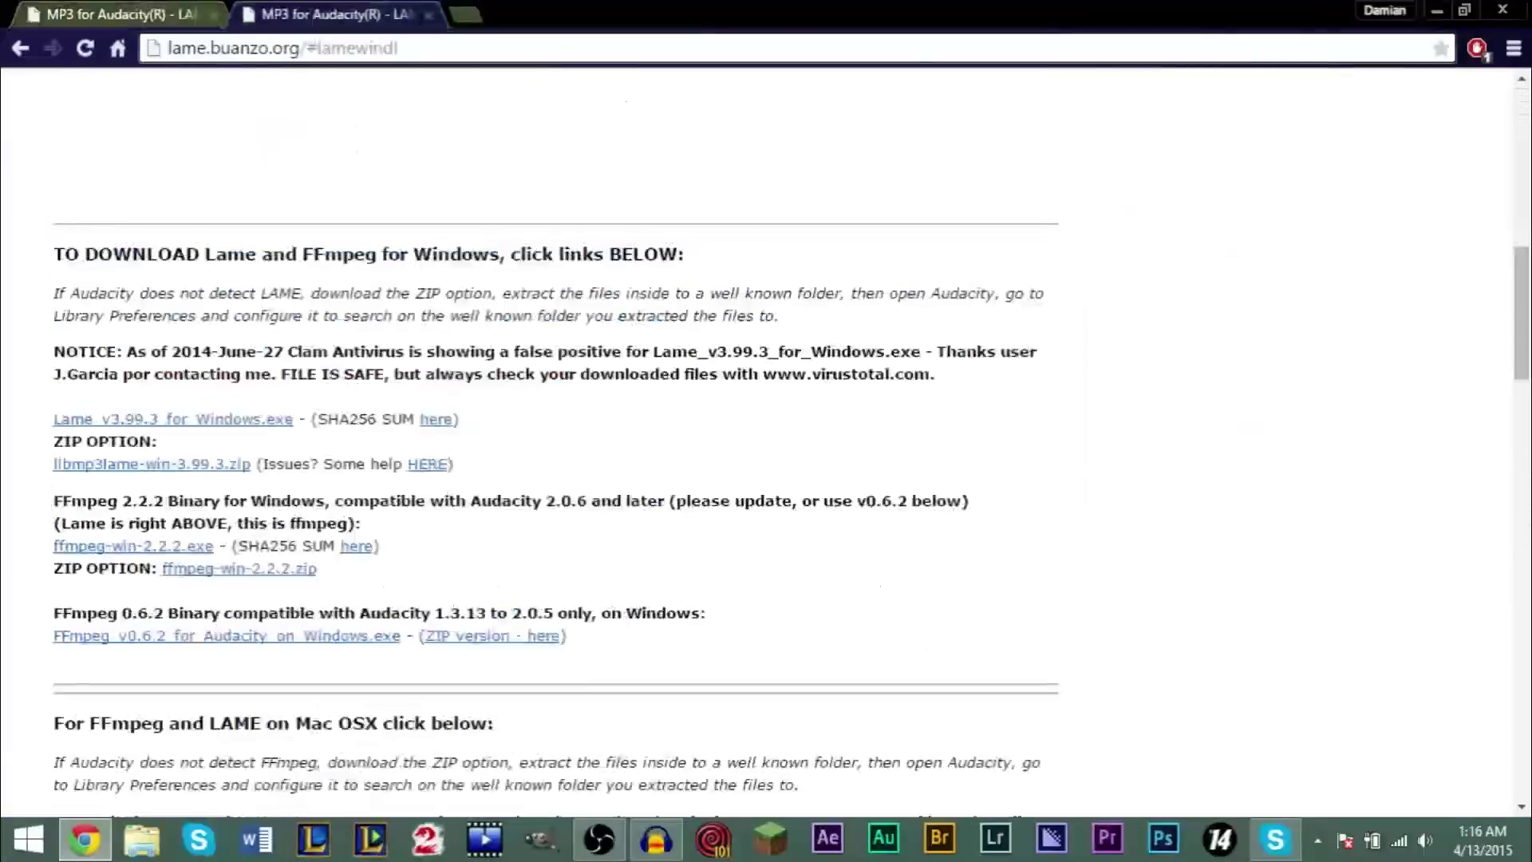
click(428, 15)
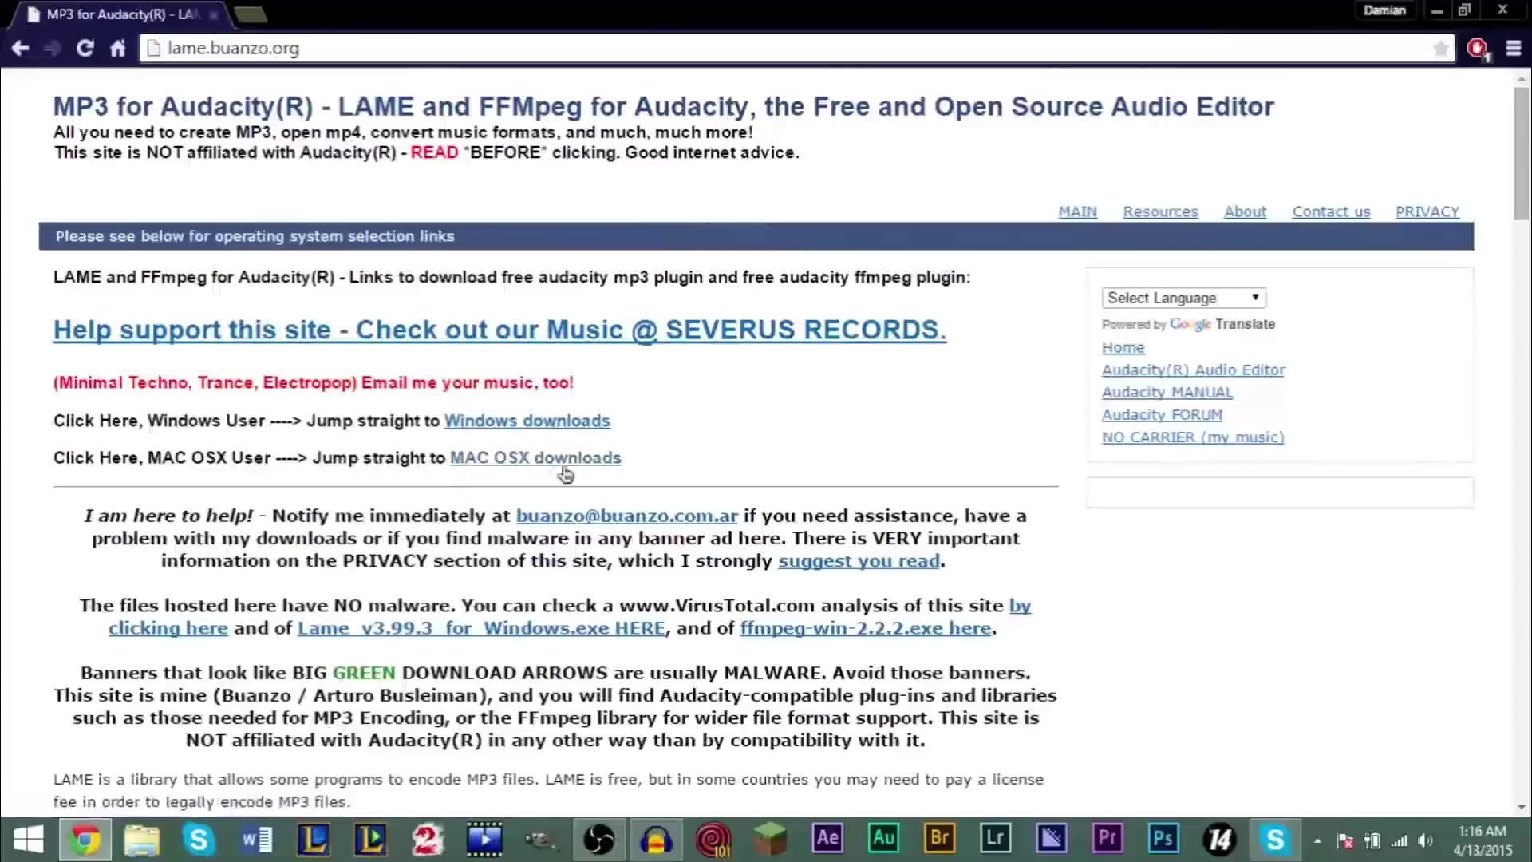
click(533, 423)
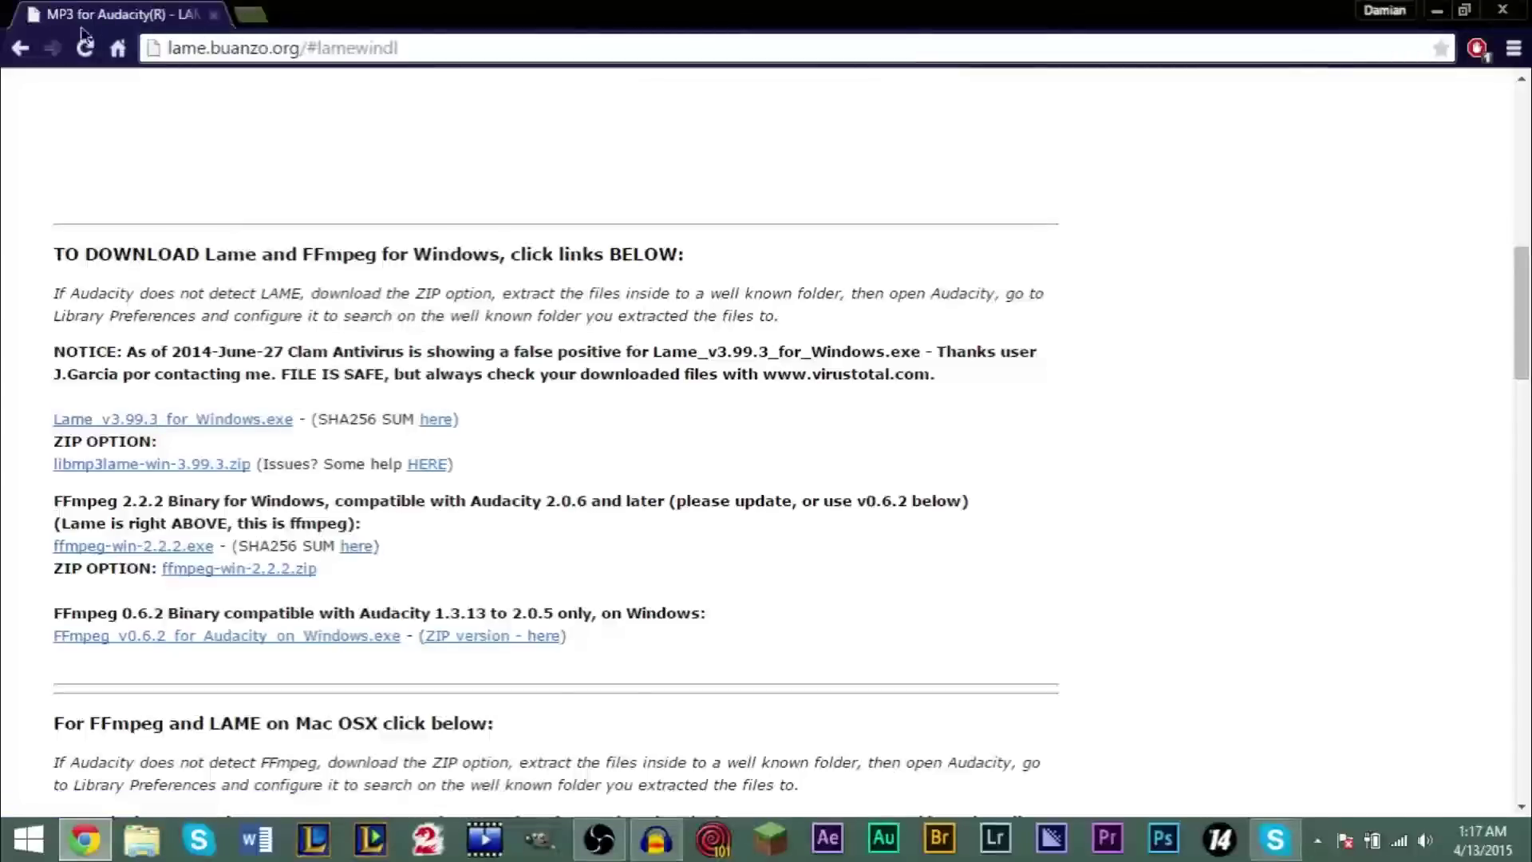
Step: Open the Audacity LAME help page in a second tab and bring the first tab forward to the LAME download page
click(20, 48)
click(20, 47)
click(20, 48)
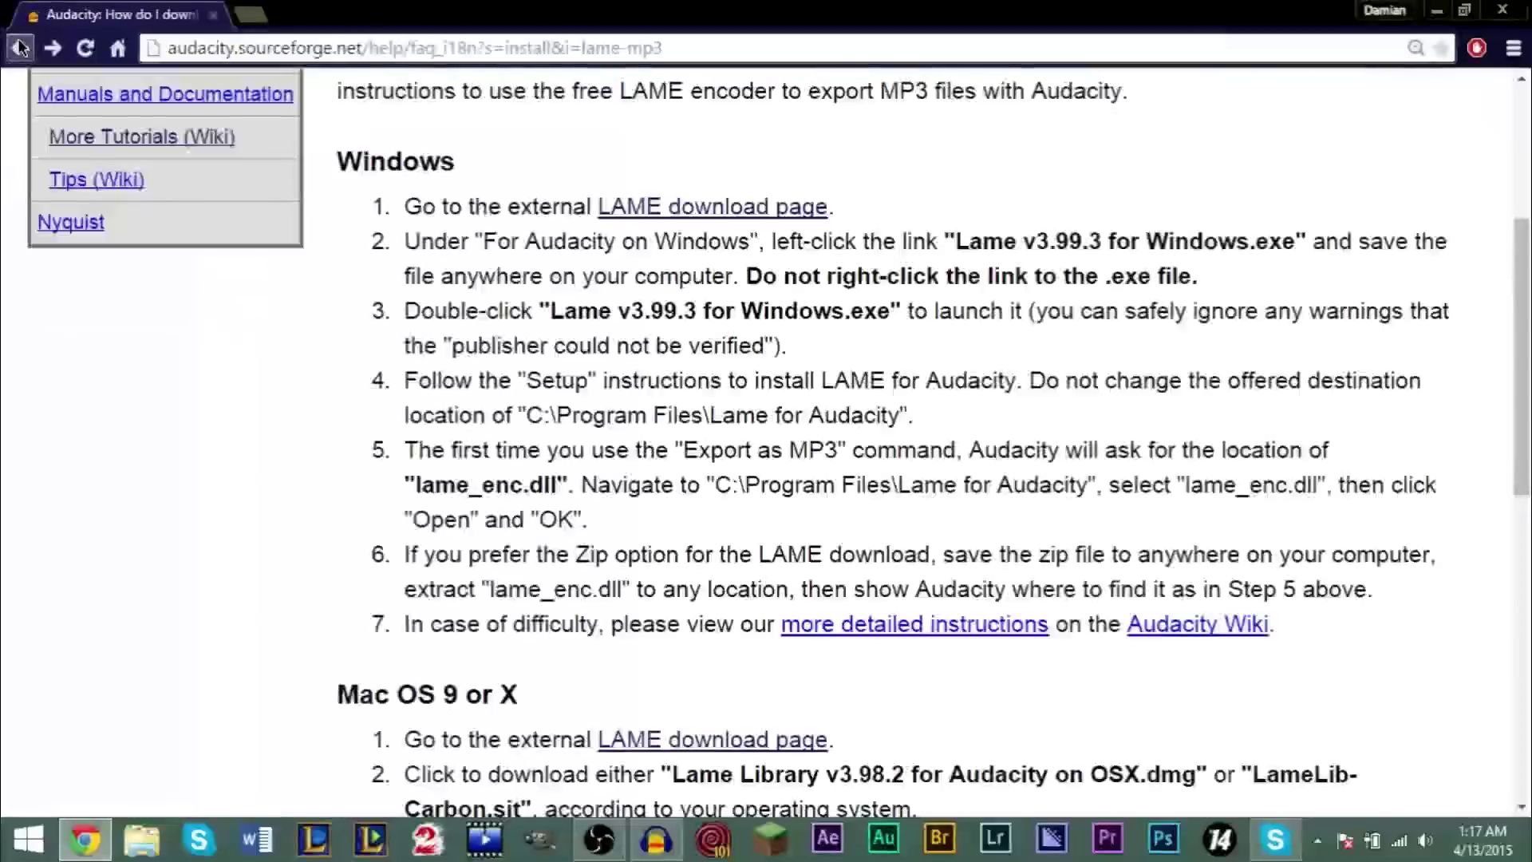
click(288, 49)
key(ctrl+c)
click(240, 18)
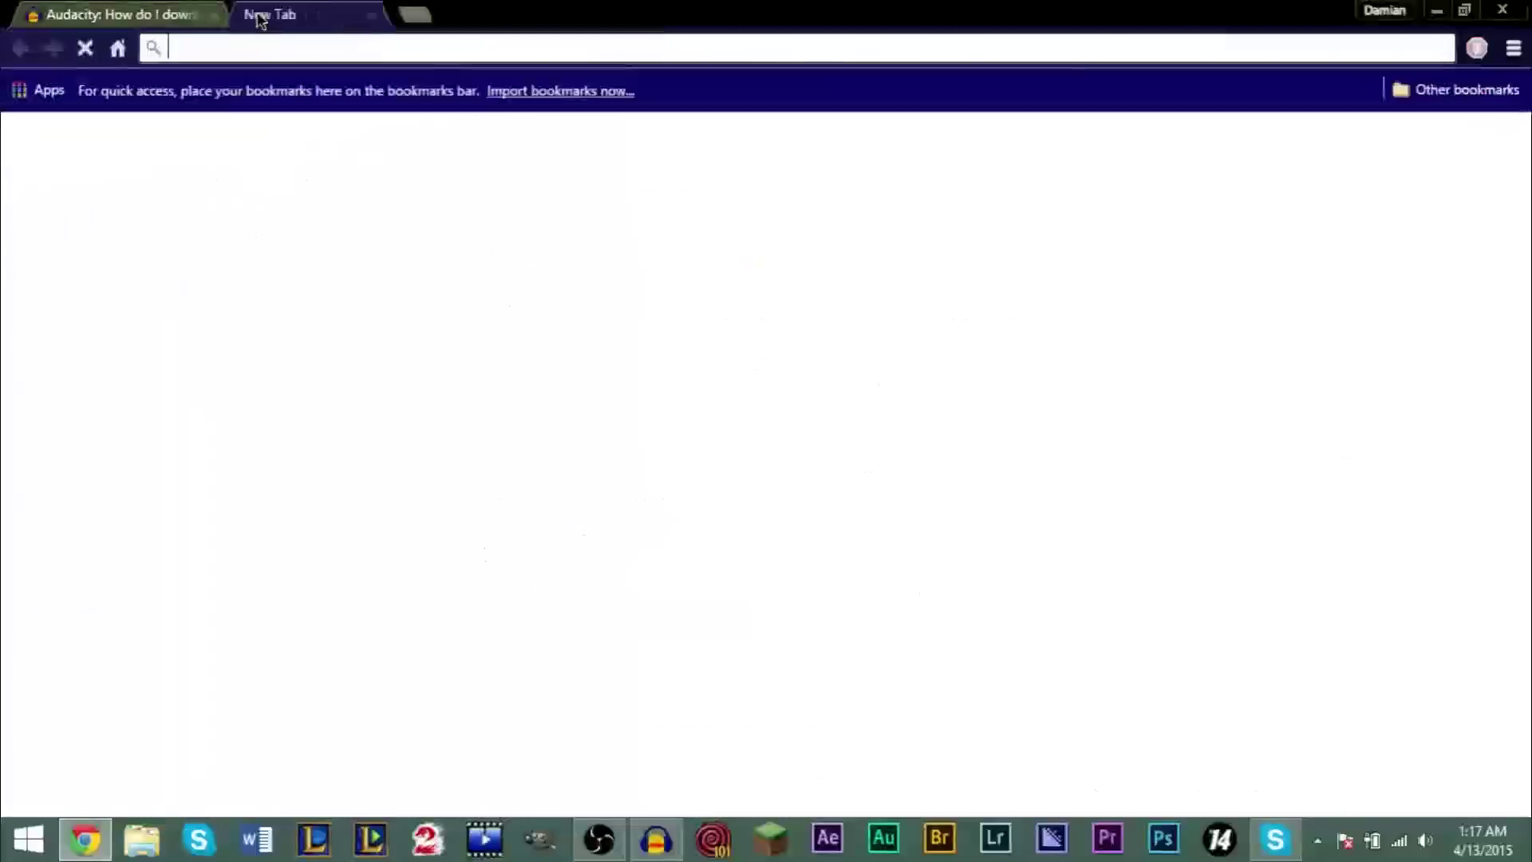
key(ctrl+v)
key(Return)
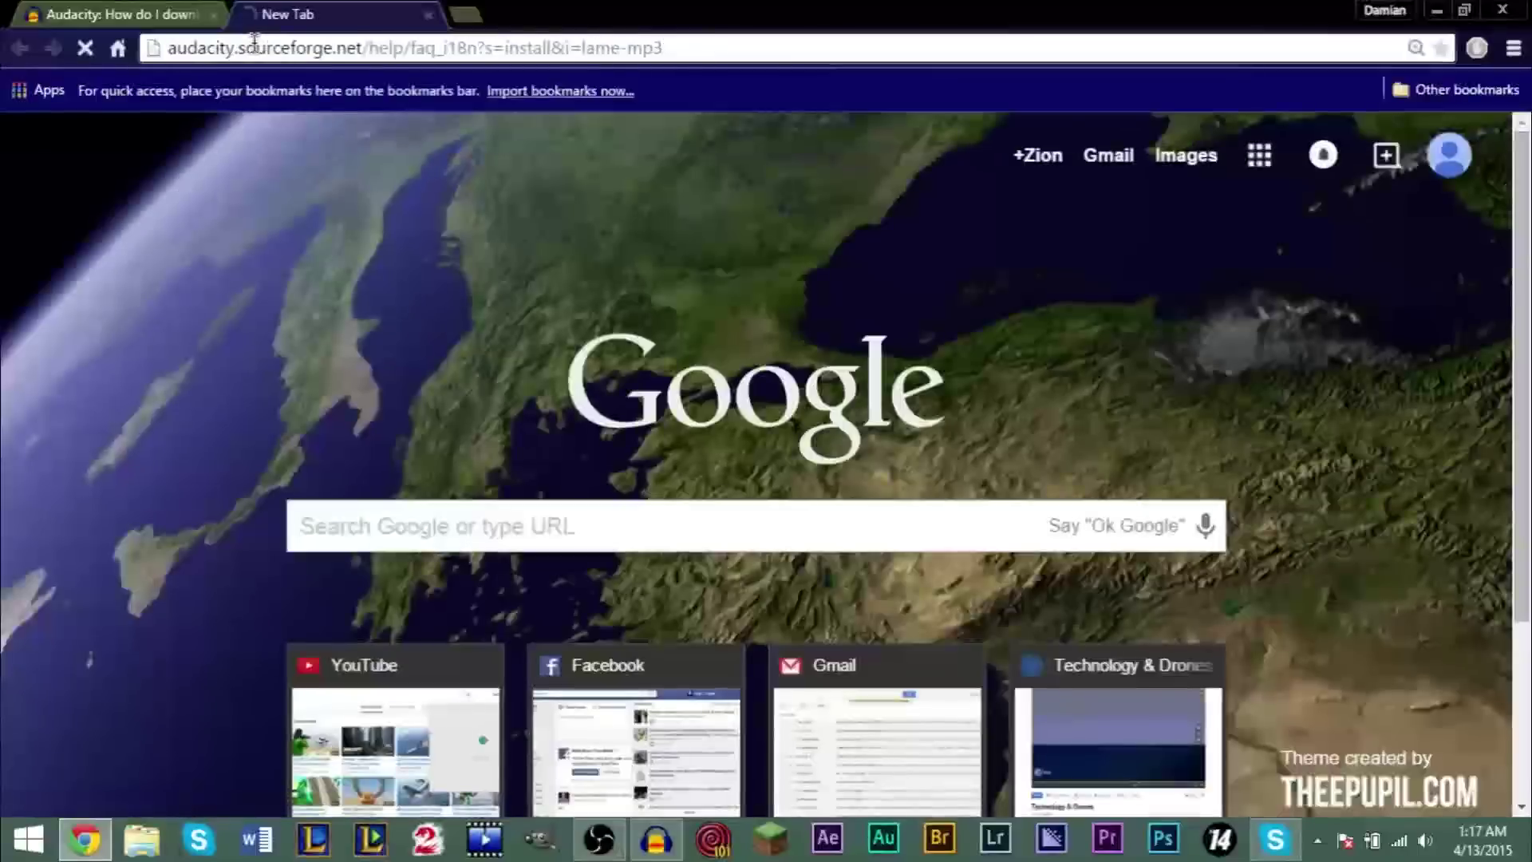
scroll(1496, 245, down, 4)
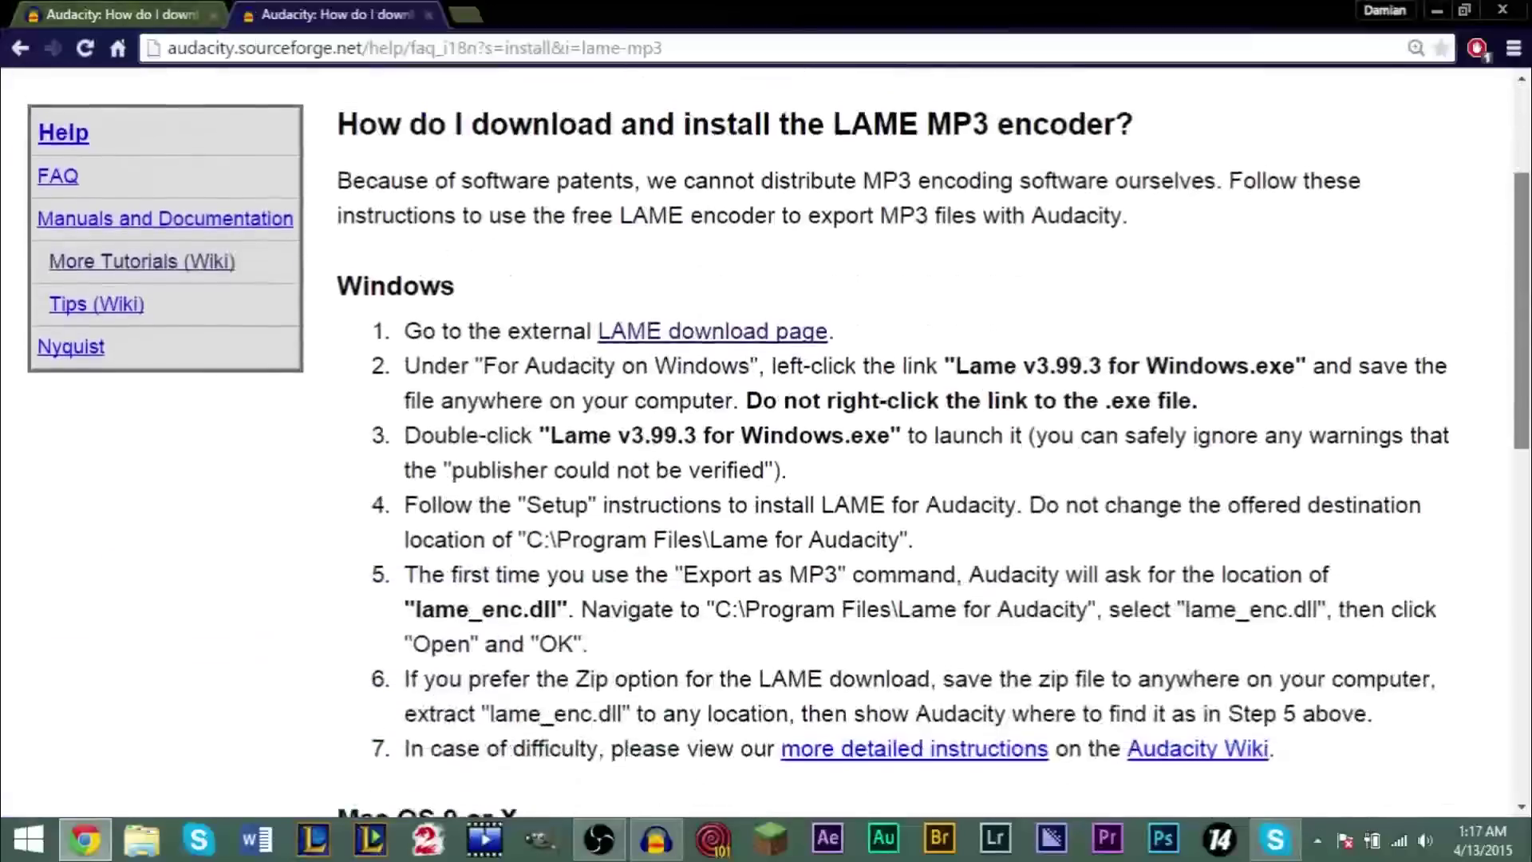
key(ctrl+l)
click(49, 50)
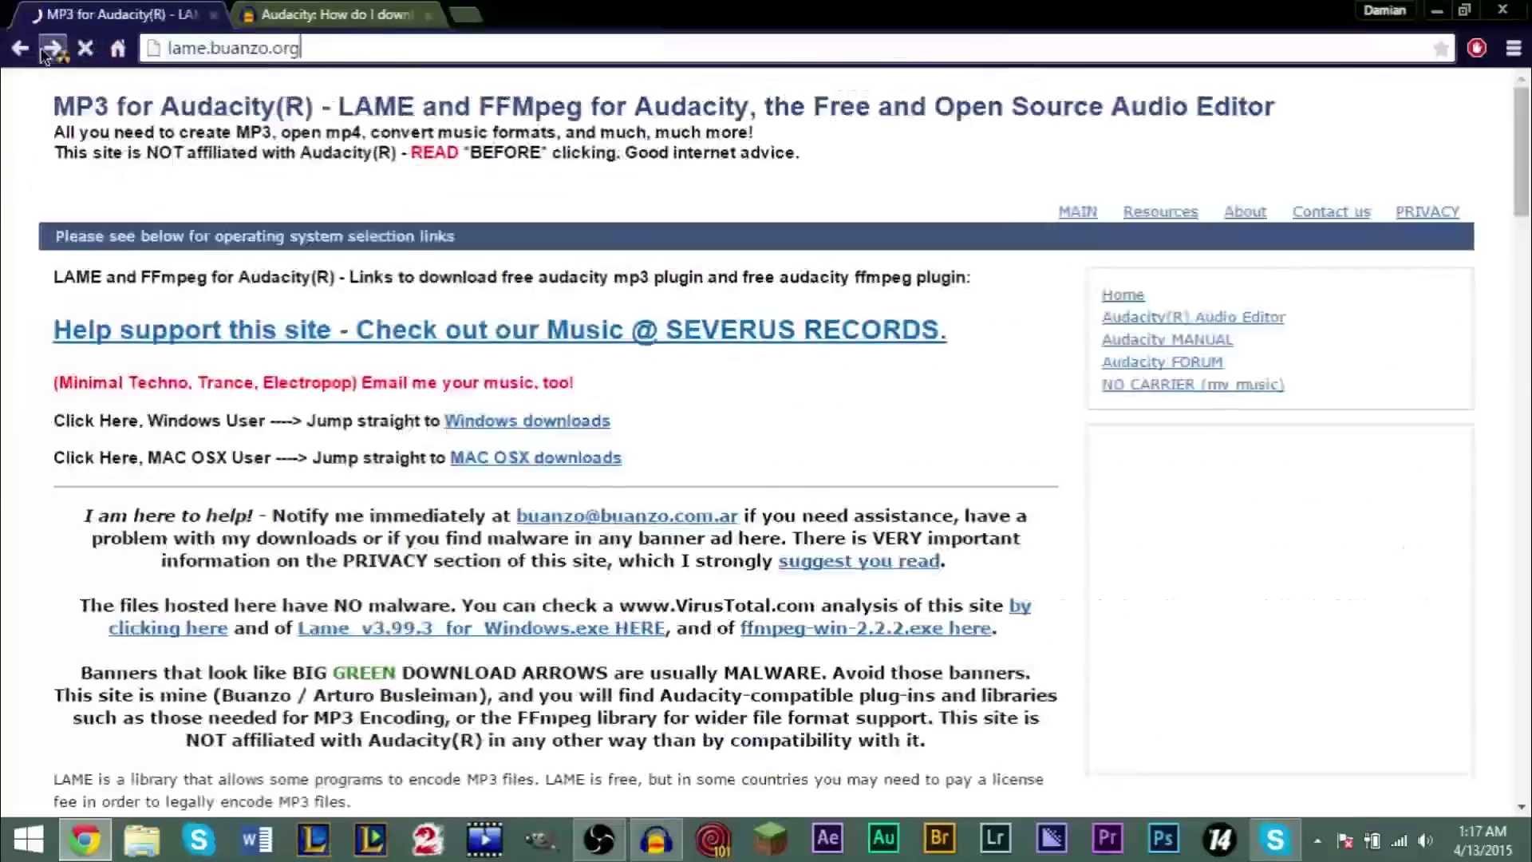
Step: Return to the help page tab and highlight the "Lame v3.99.3 for Windows.exe" file name in the Windows instructions
click(300, 19)
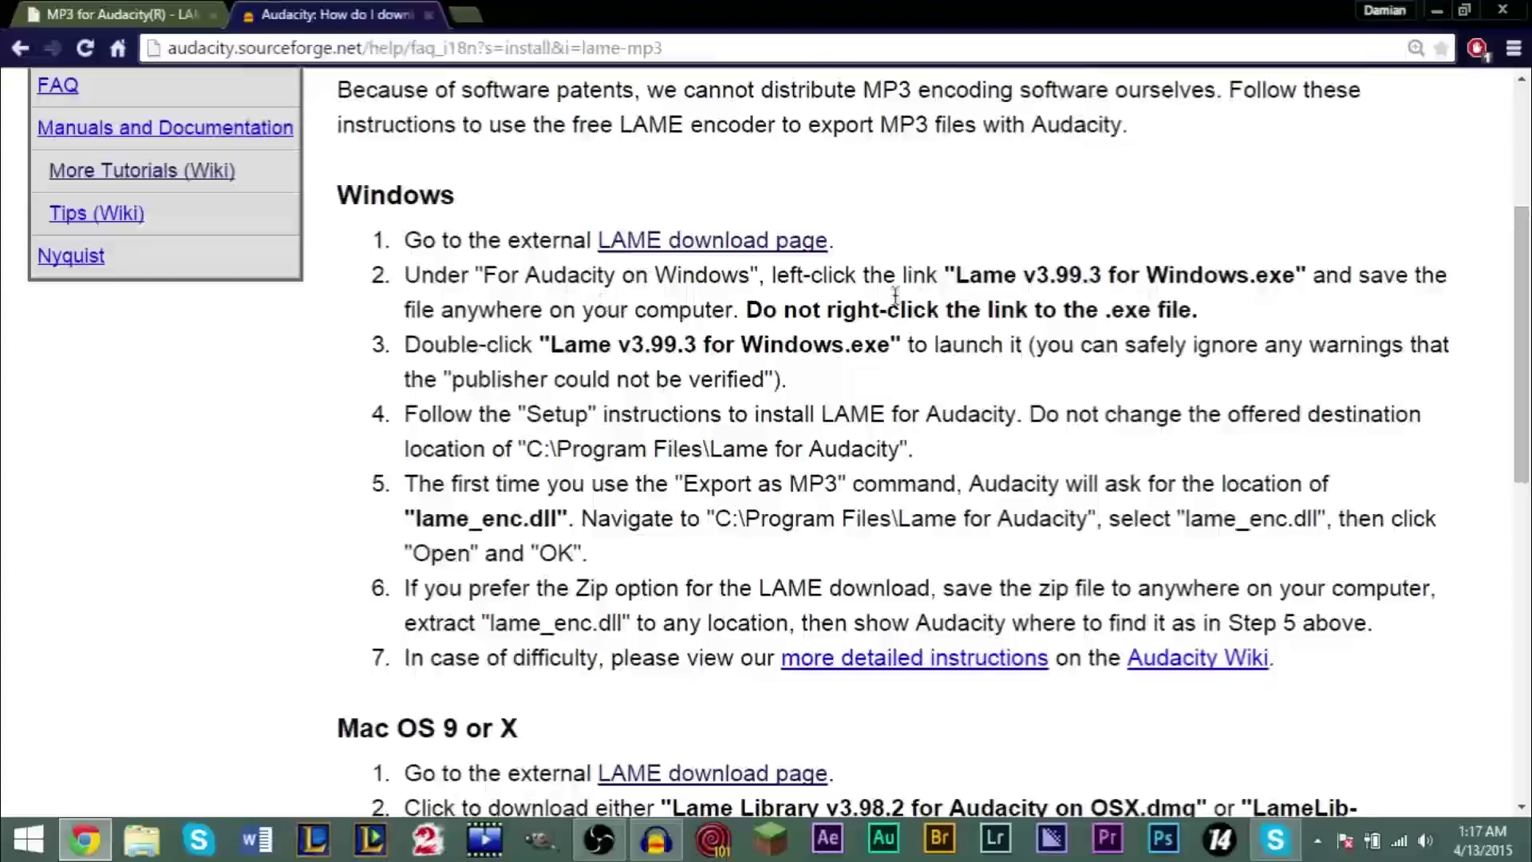
drag(785, 275, 1270, 306)
click(1008, 269)
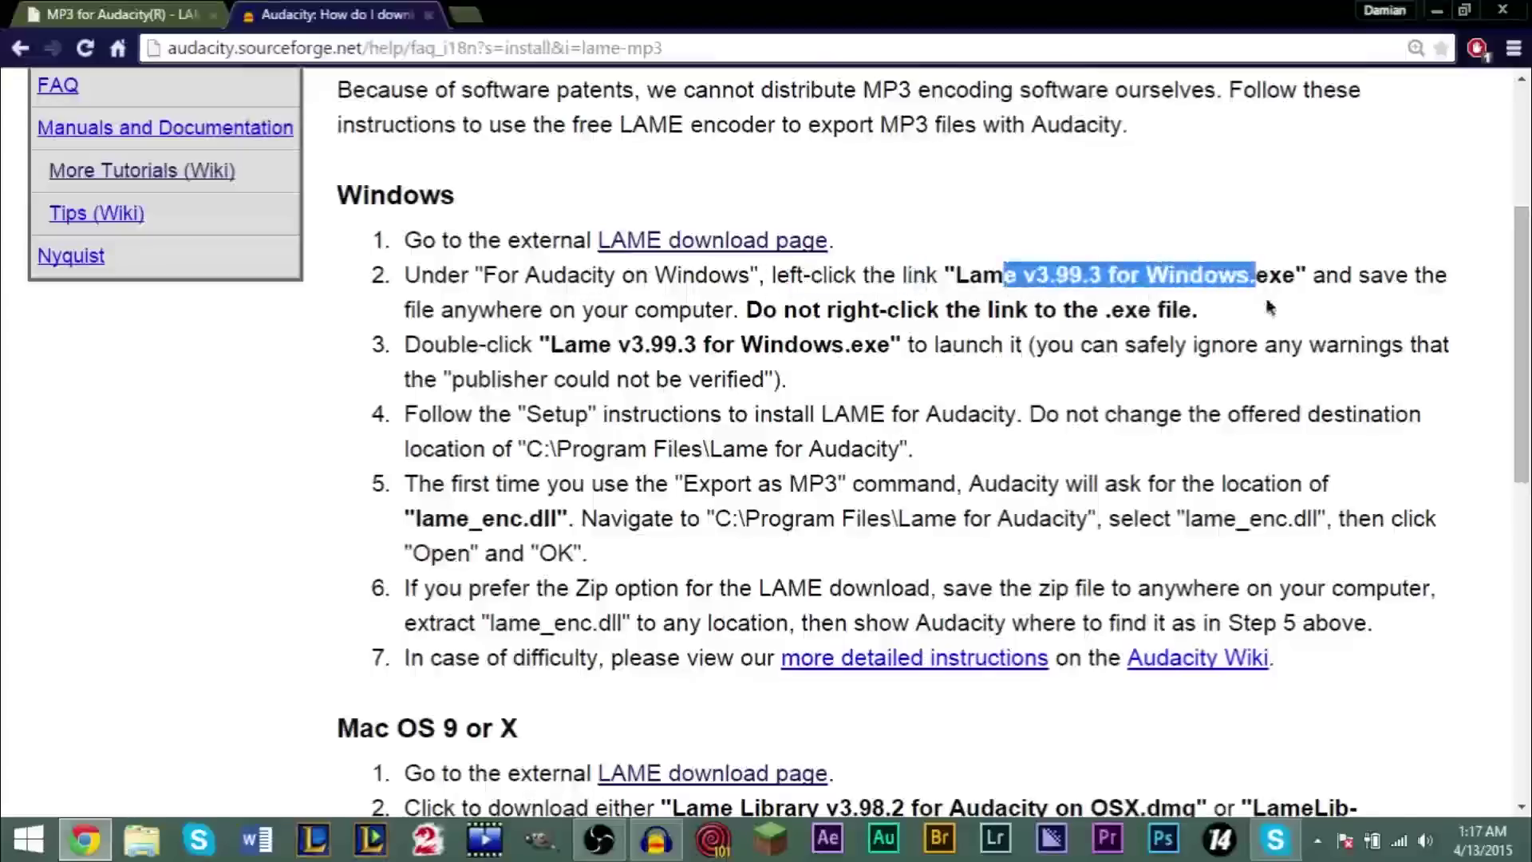
Step: Highlight the warning about the .exe link in the Windows instructions, and download Lame v3.99.3 for Windows.exe from the LAME download page
click(1271, 306)
drag(869, 310, 1173, 310)
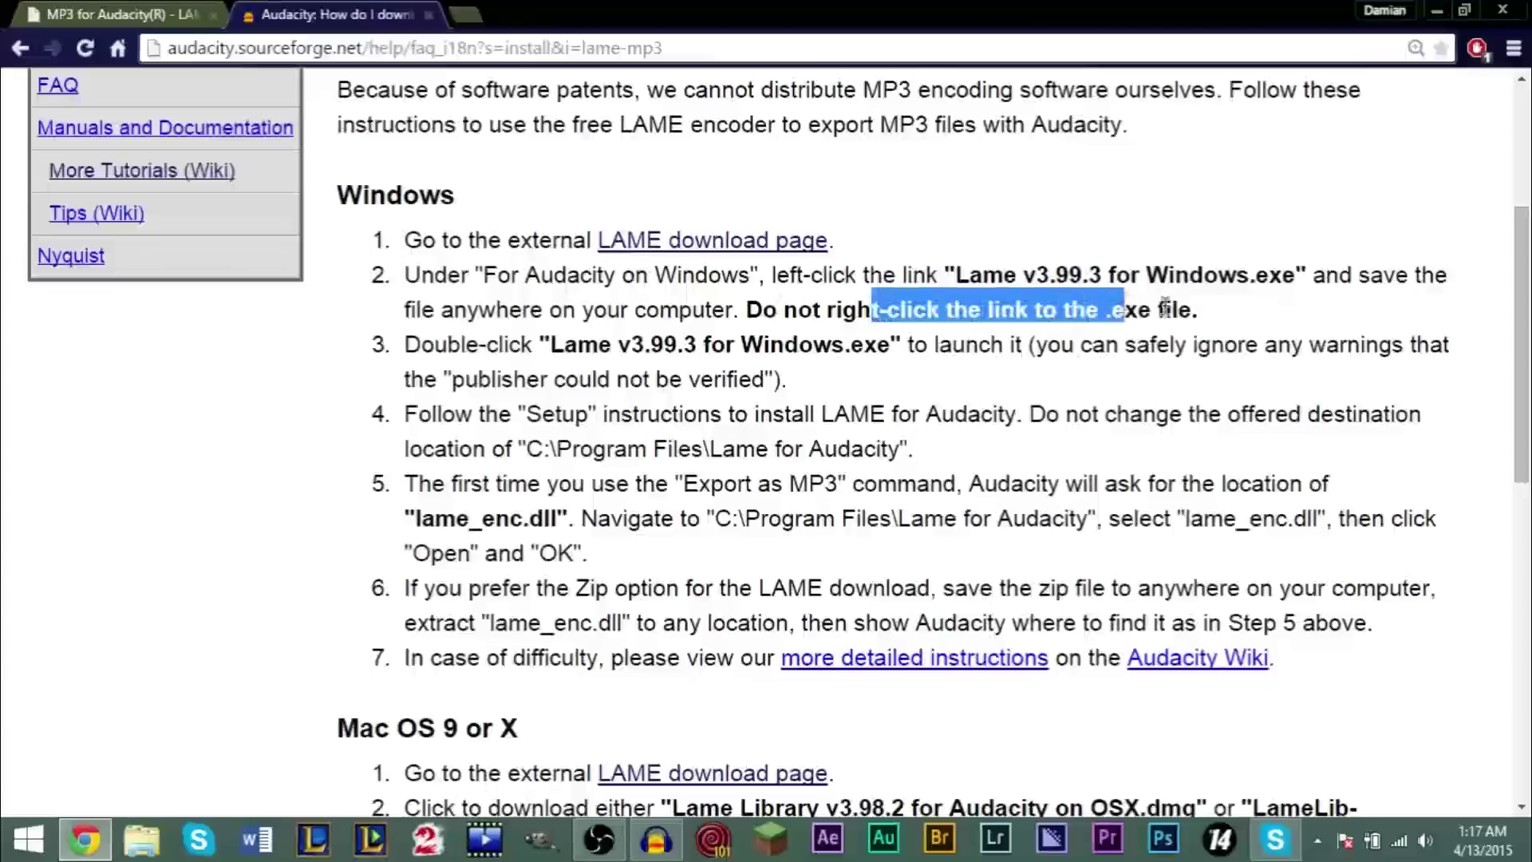
click(1048, 300)
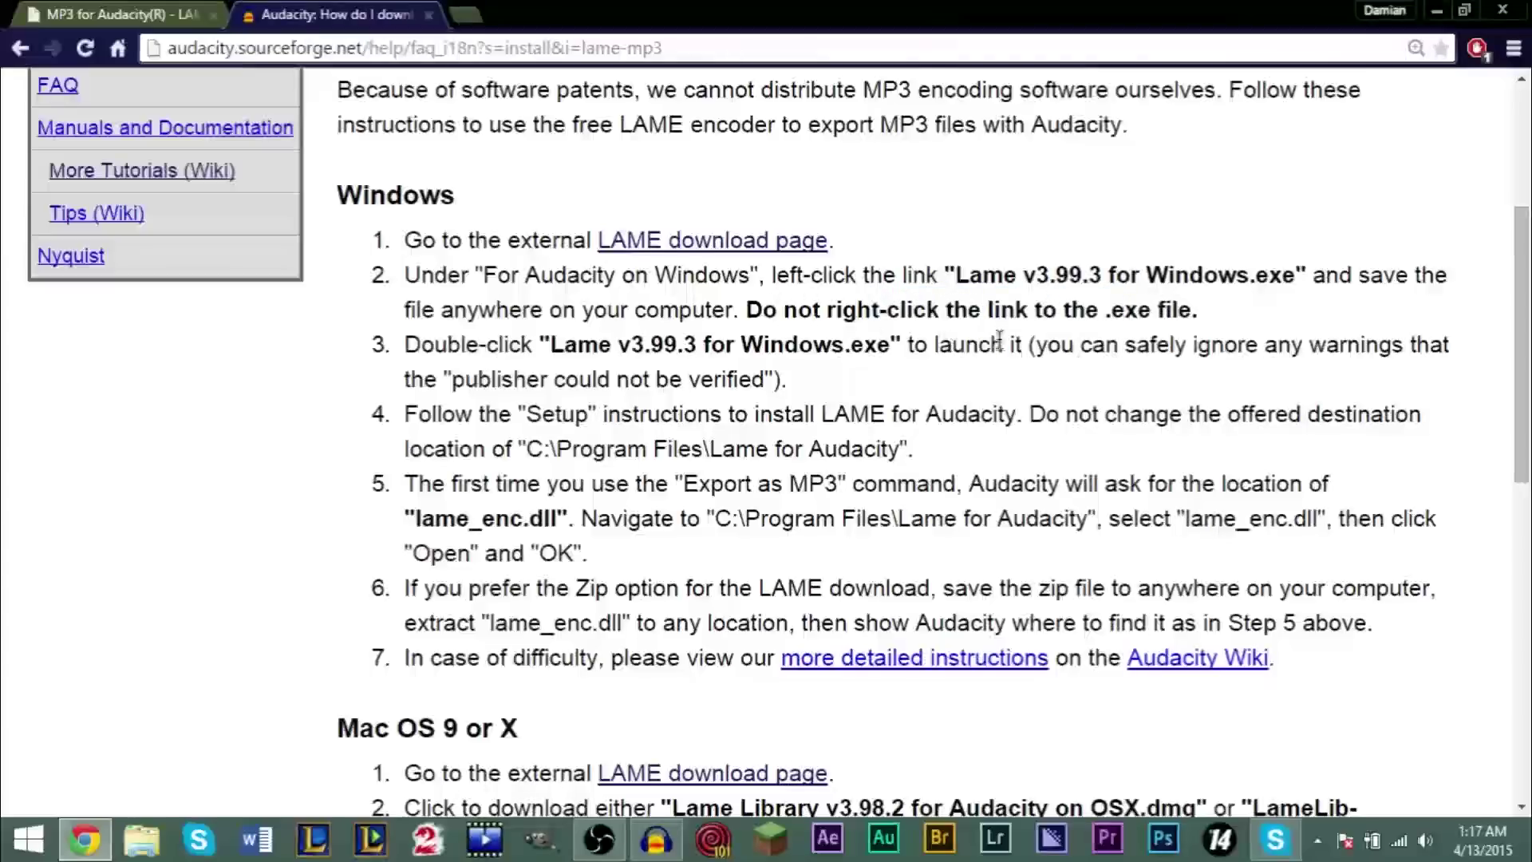
click(120, 13)
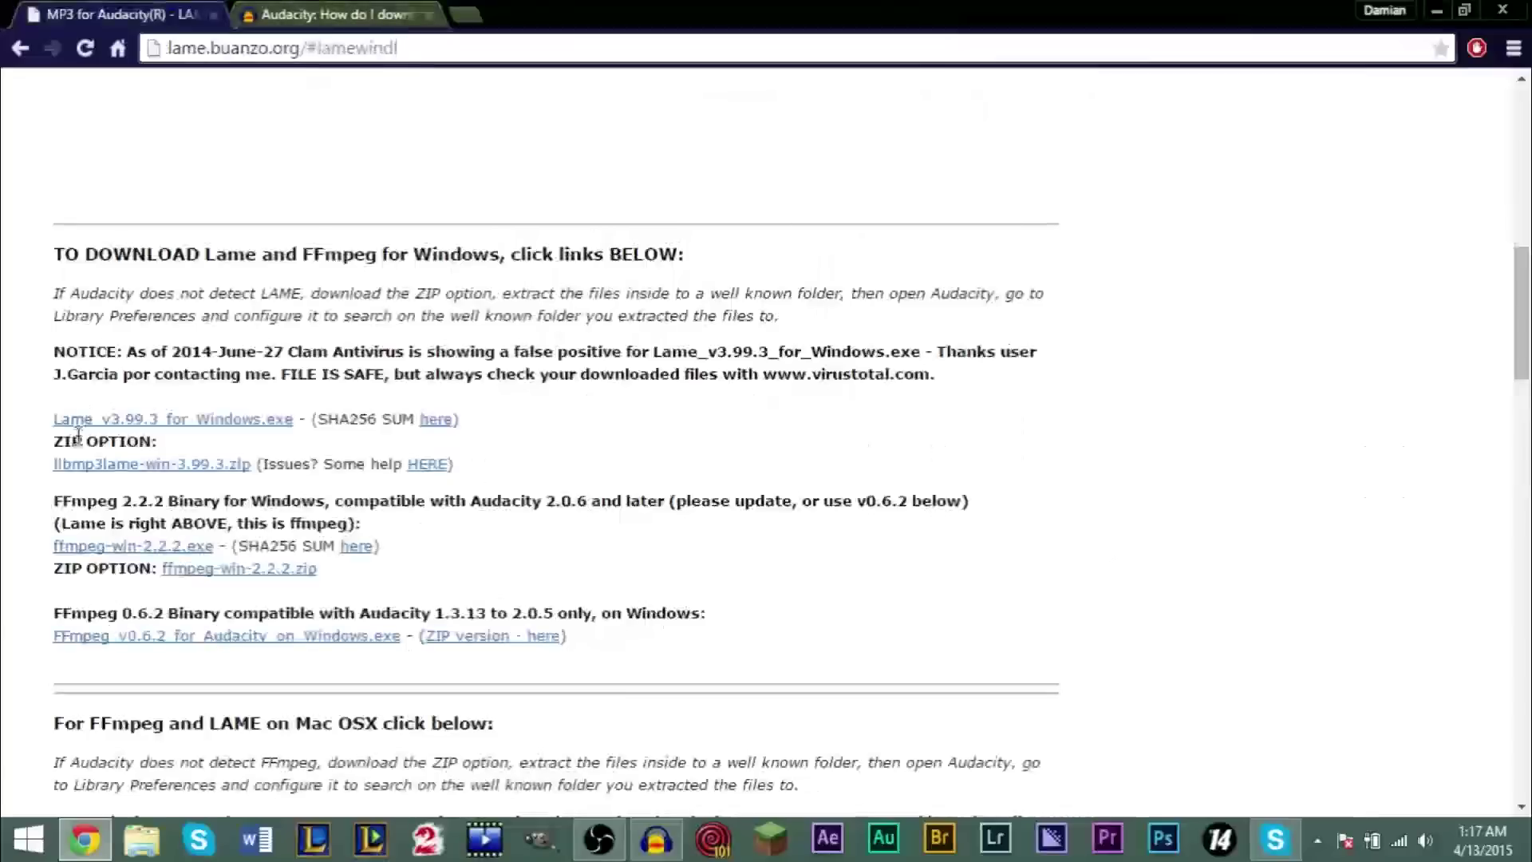
click(207, 431)
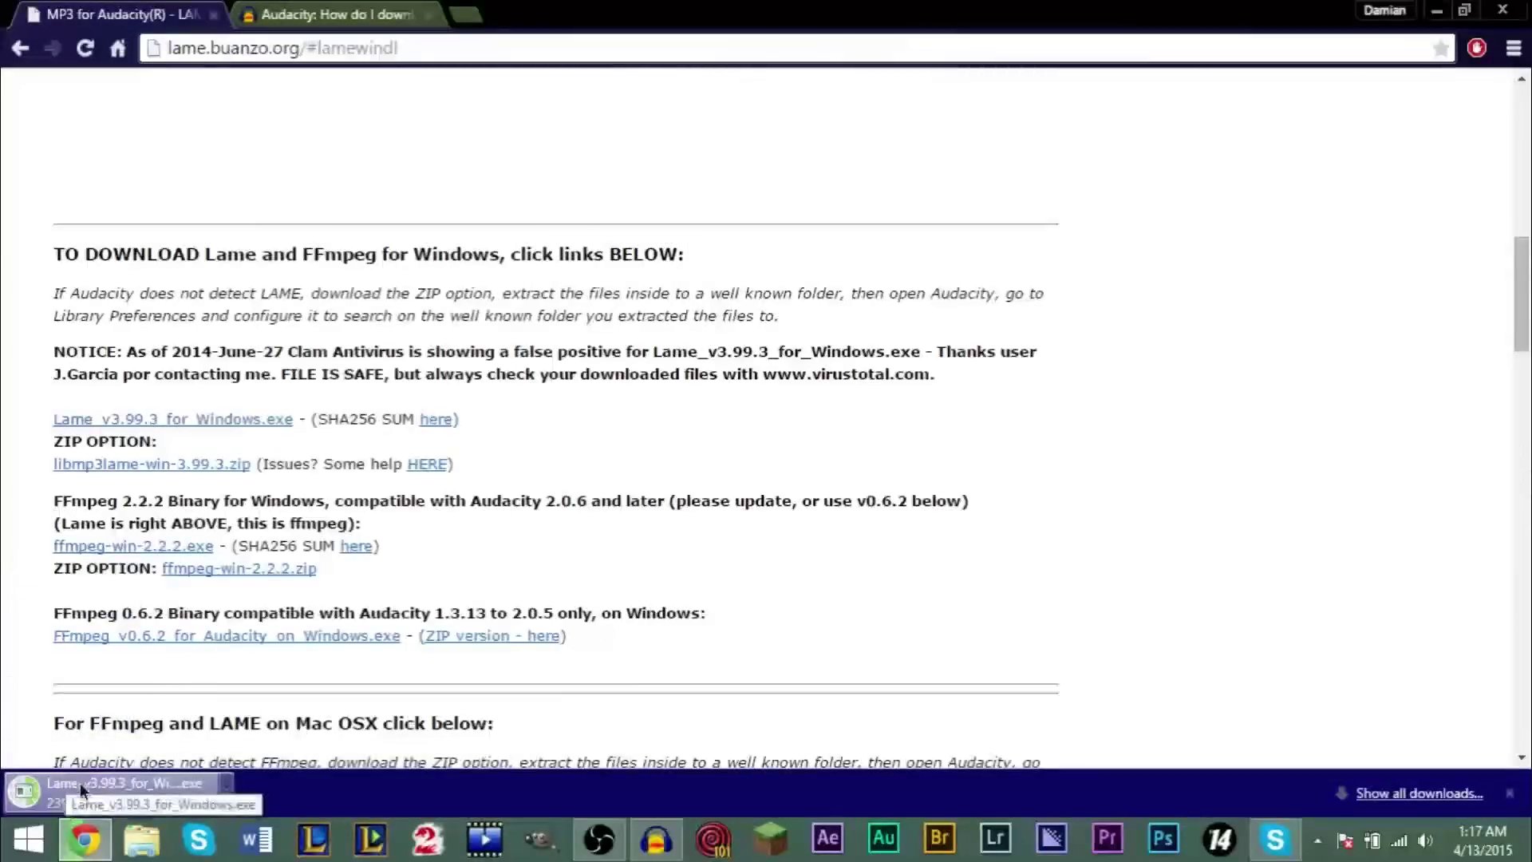
Step: Return to the Audacity help page and read instruction 3 on launching the LAME installer, highlighting its wording
click(336, 14)
drag(435, 344, 847, 343)
drag(954, 344, 1108, 344)
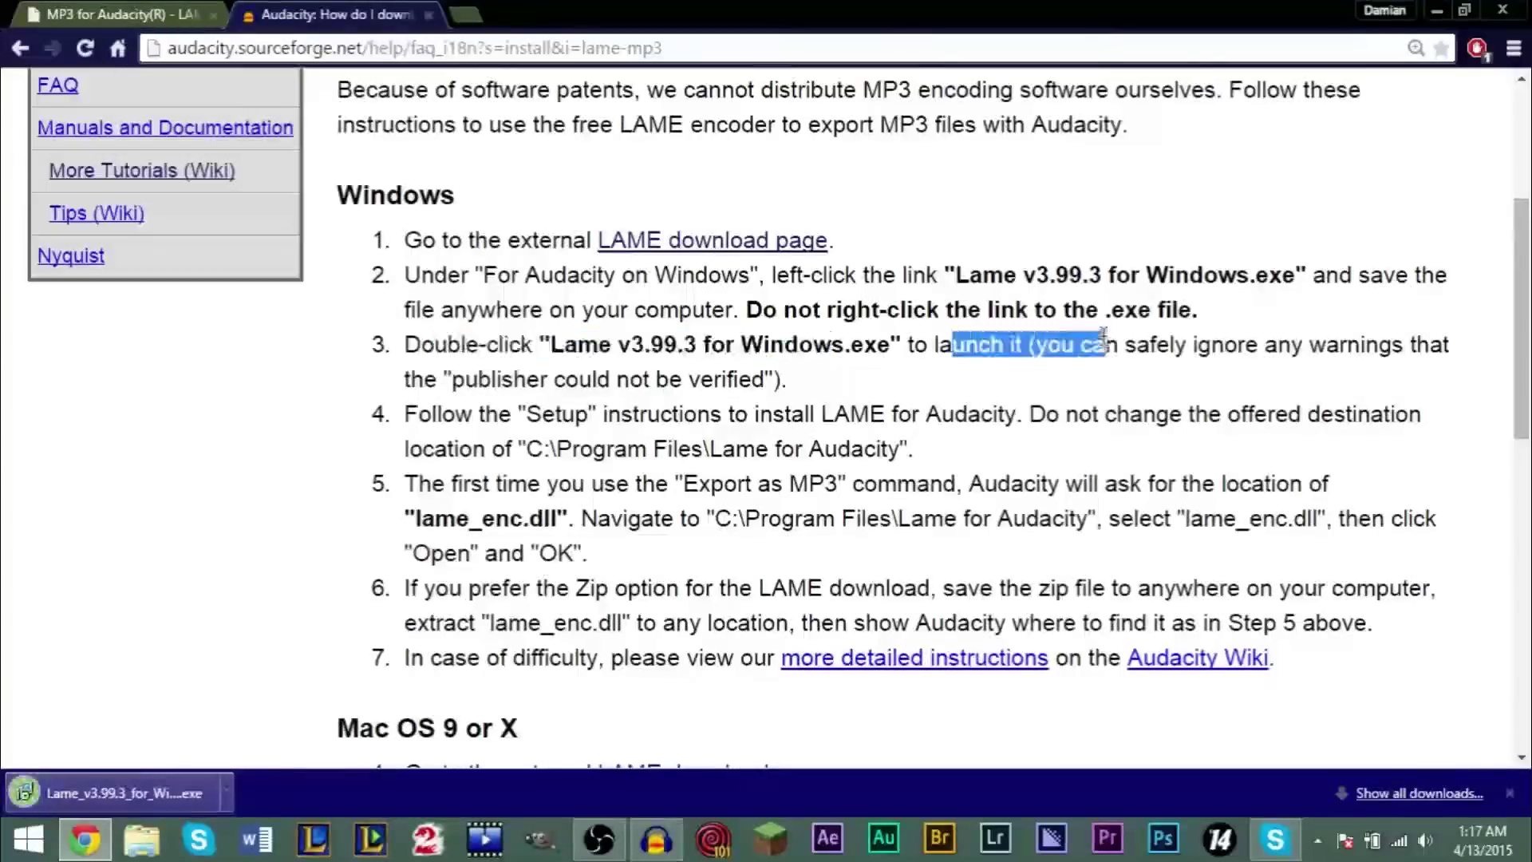
click(967, 351)
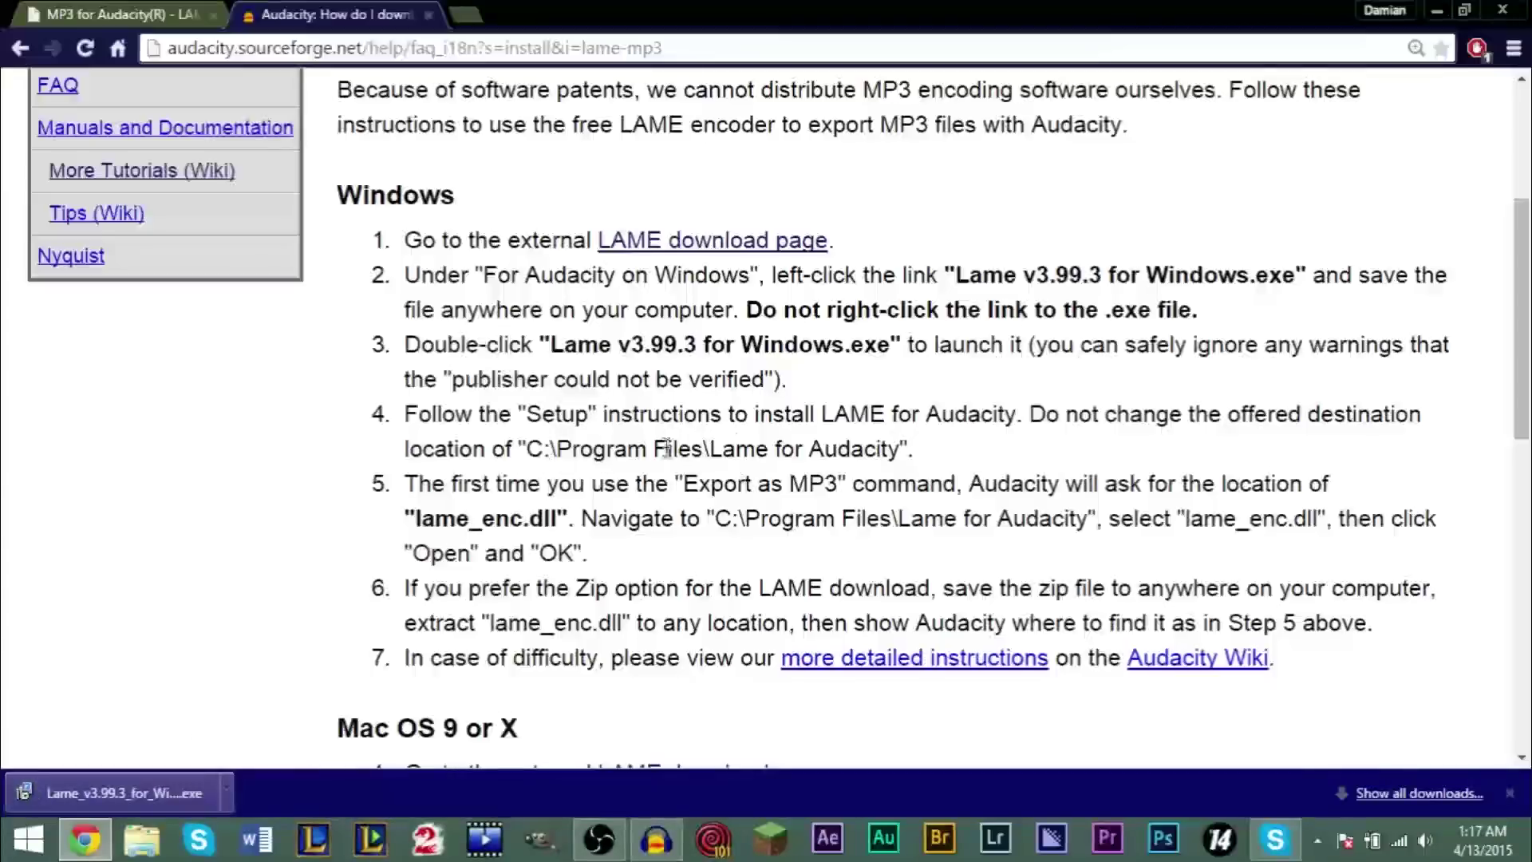
click(227, 804)
click(295, 650)
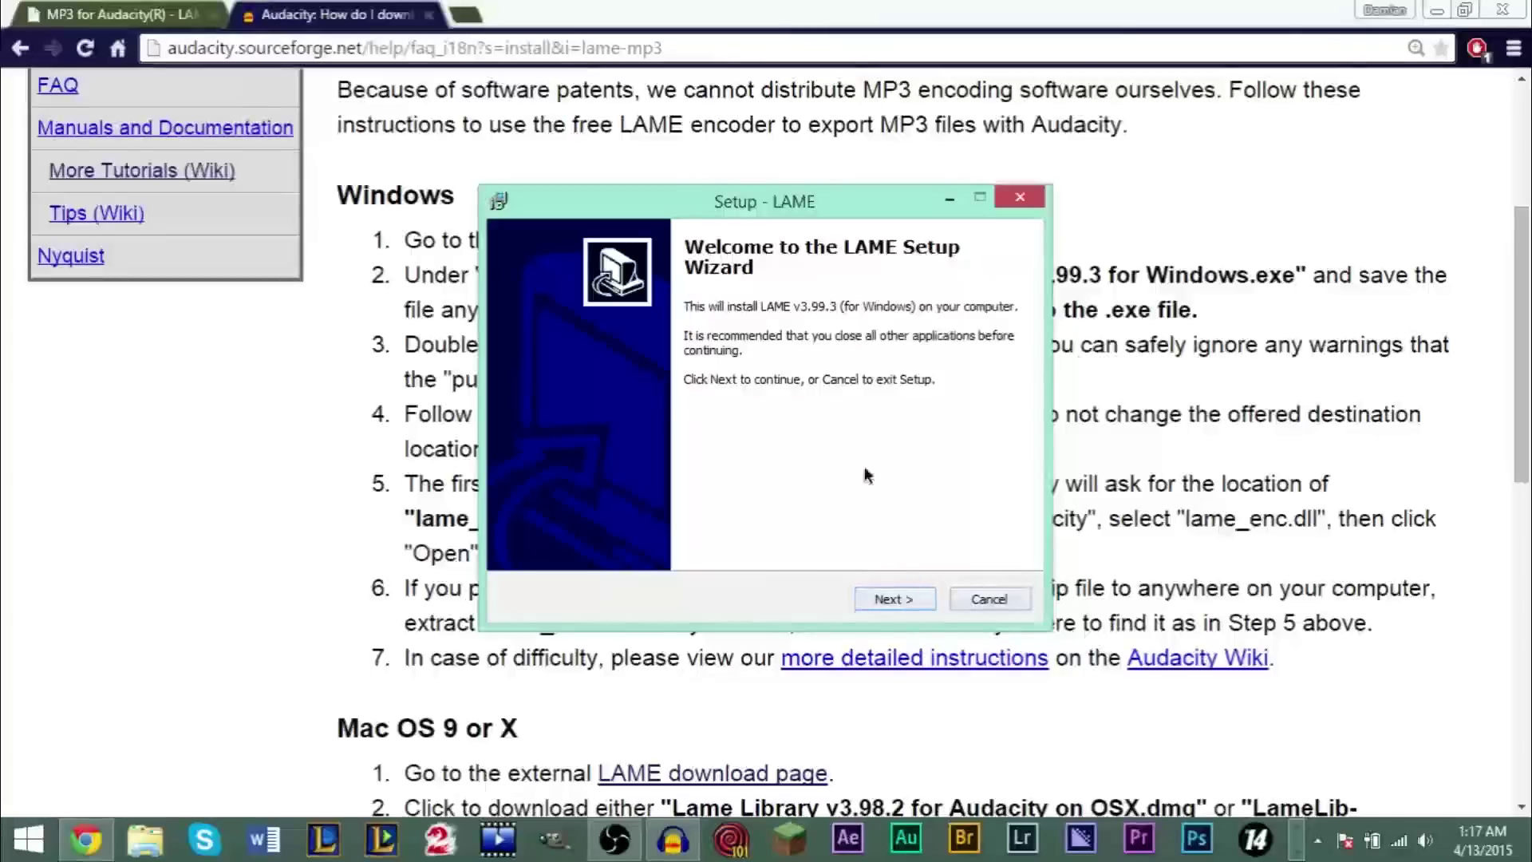
click(978, 601)
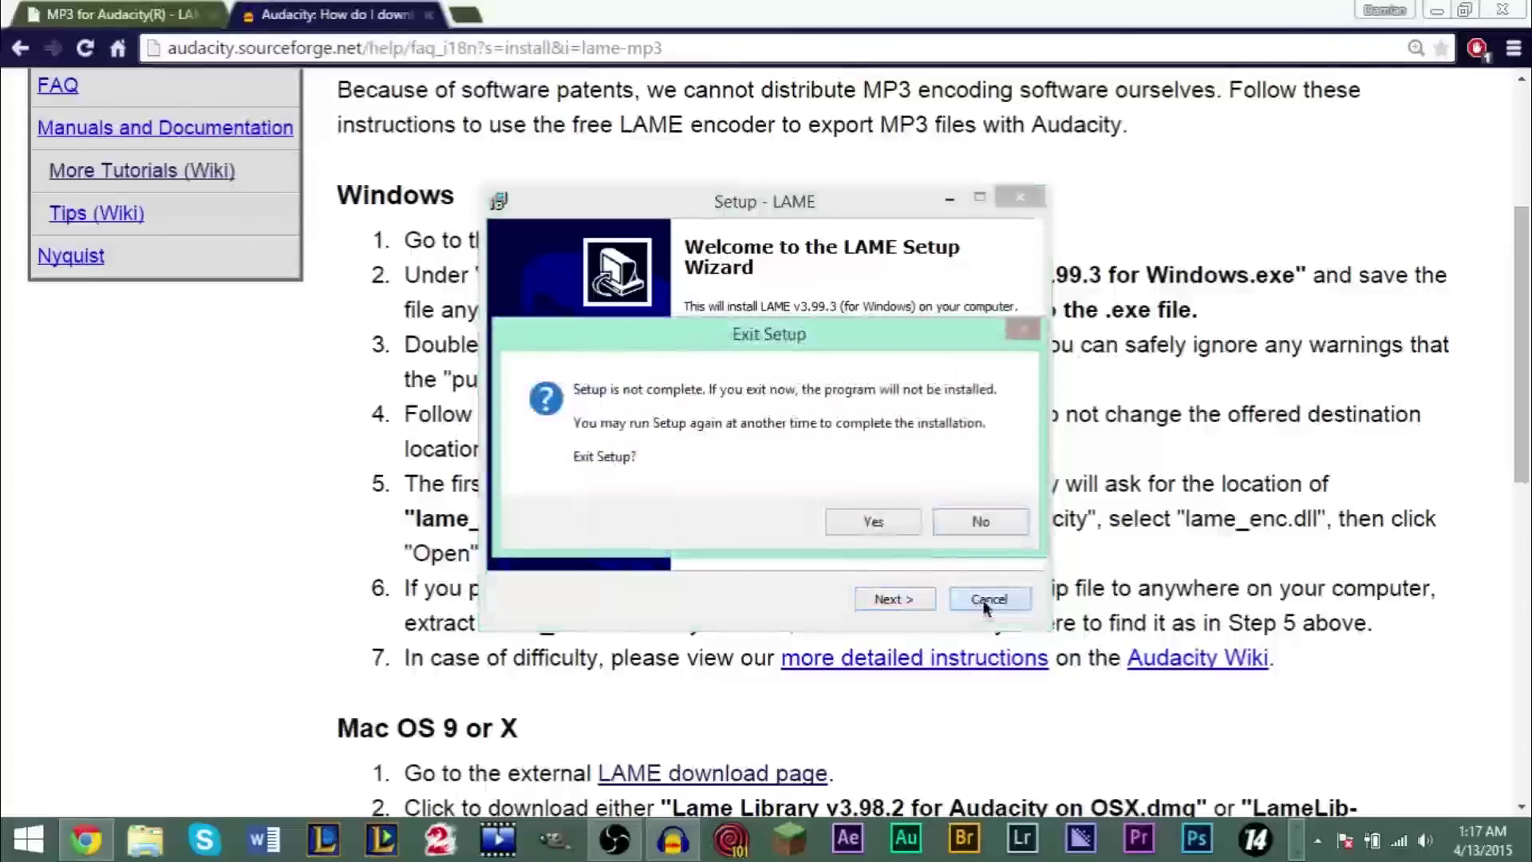
click(956, 520)
click(872, 518)
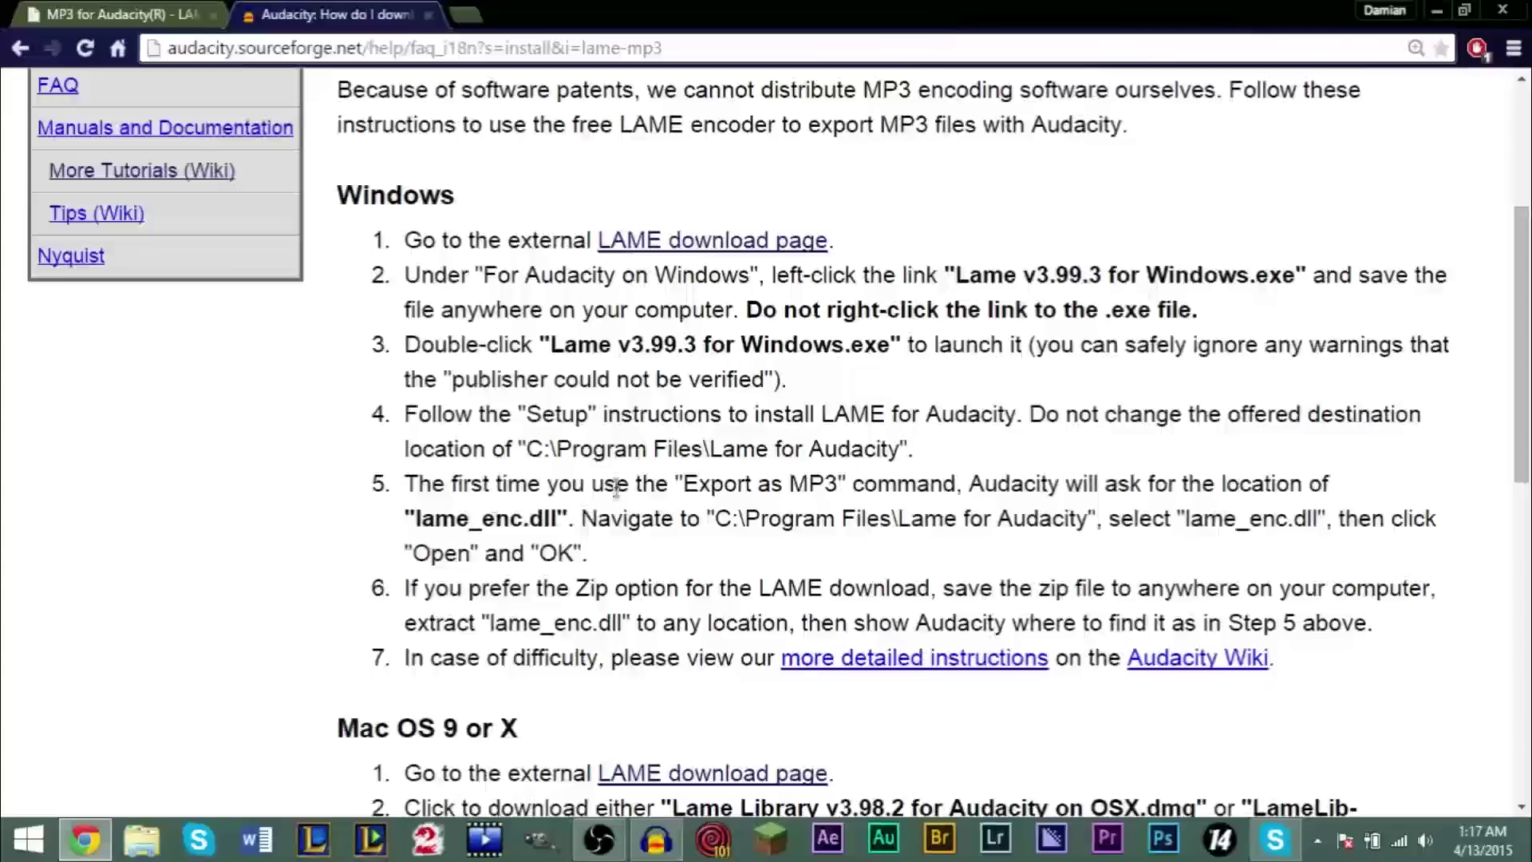
Step: Highlight the LAME install location in instruction 4 and check the C:\Program Files folder for it in File Explorer
drag(520, 447, 914, 449)
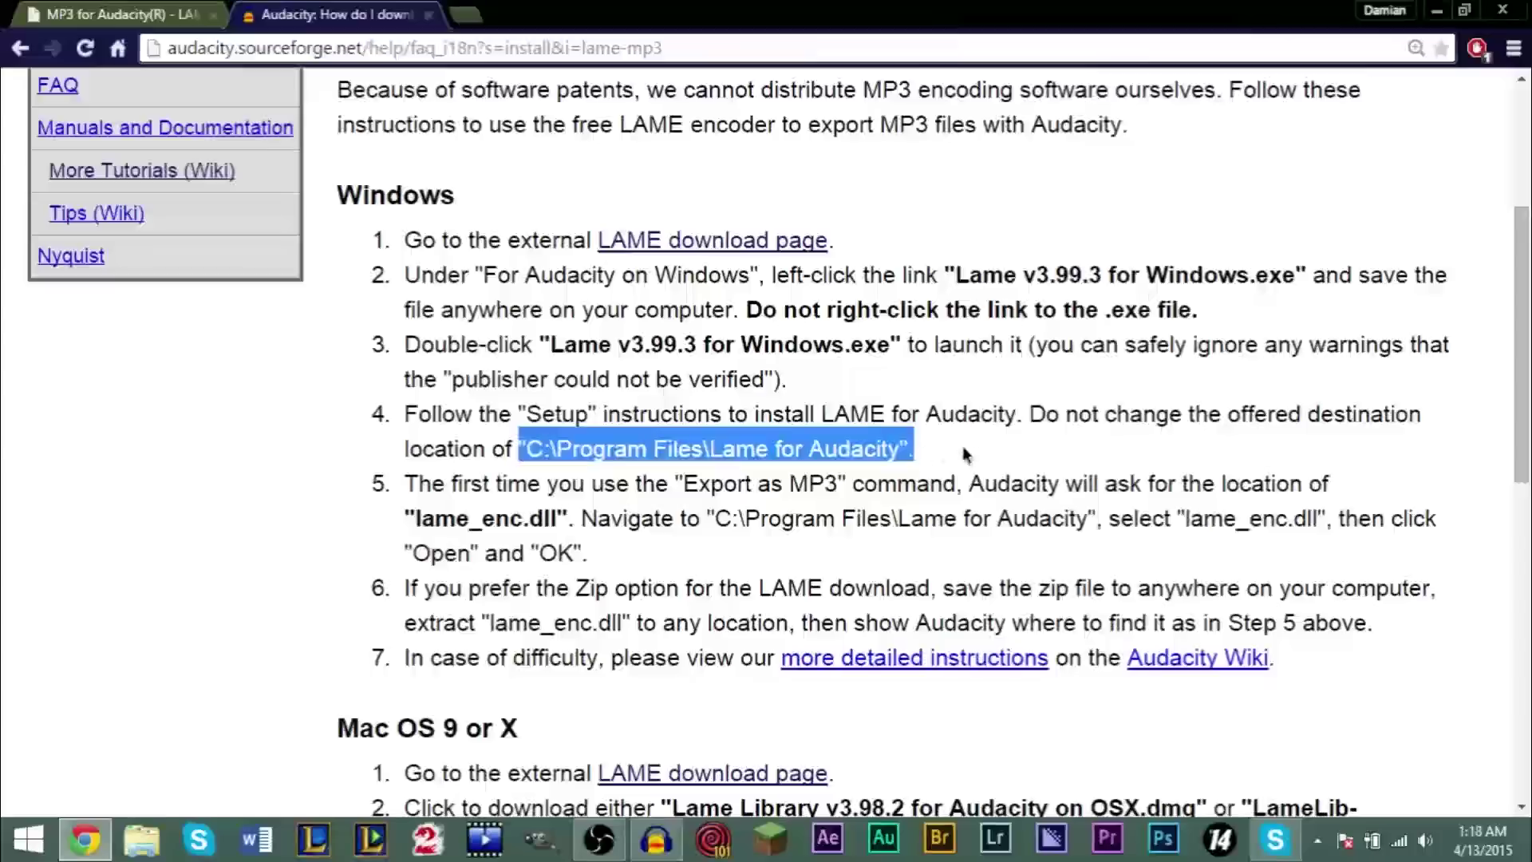
click(788, 451)
click(142, 839)
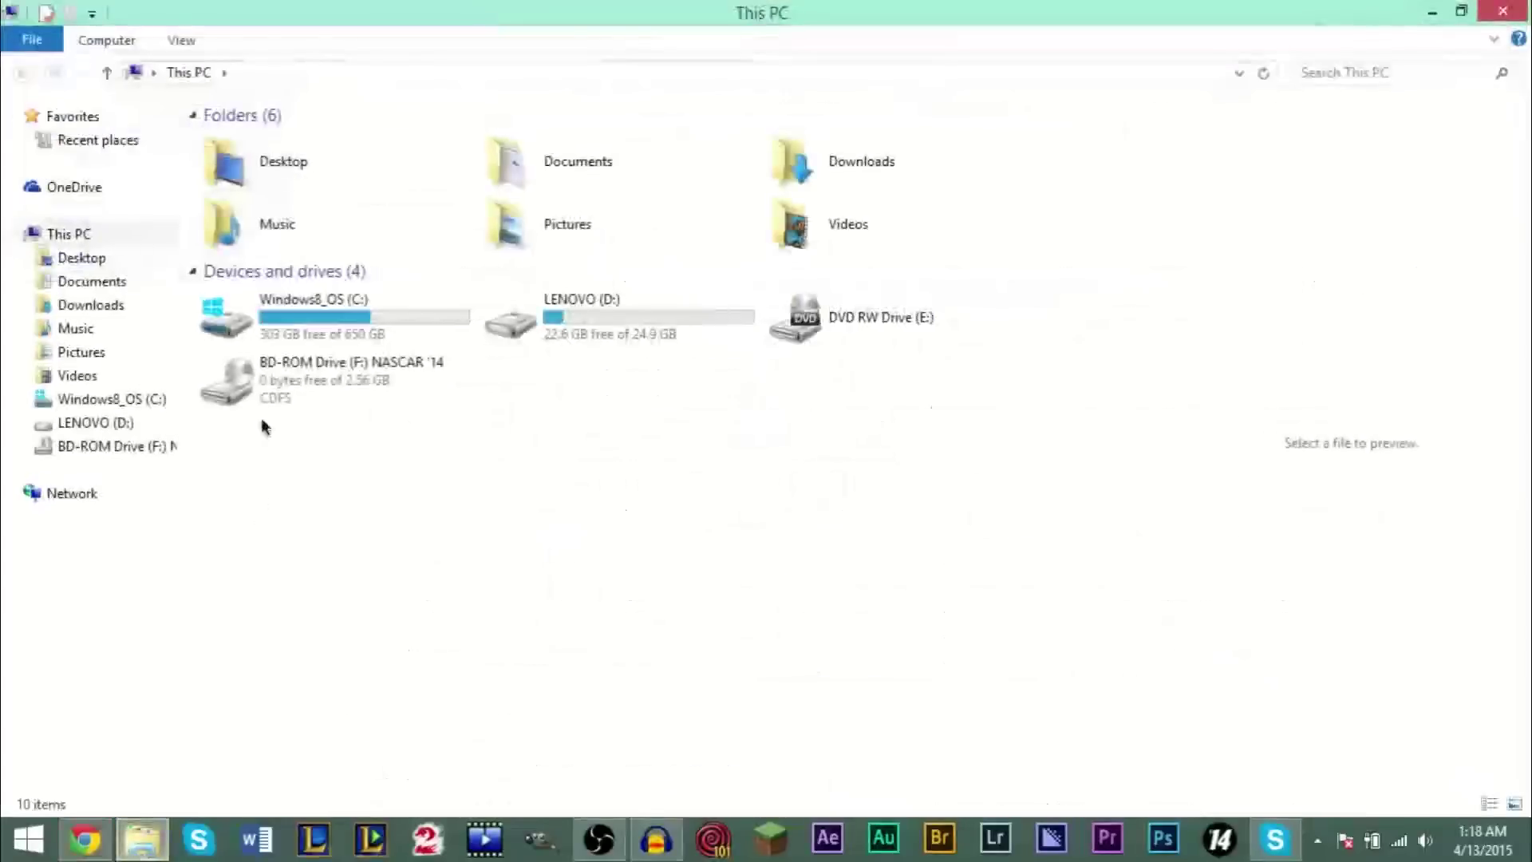
double_click(332, 304)
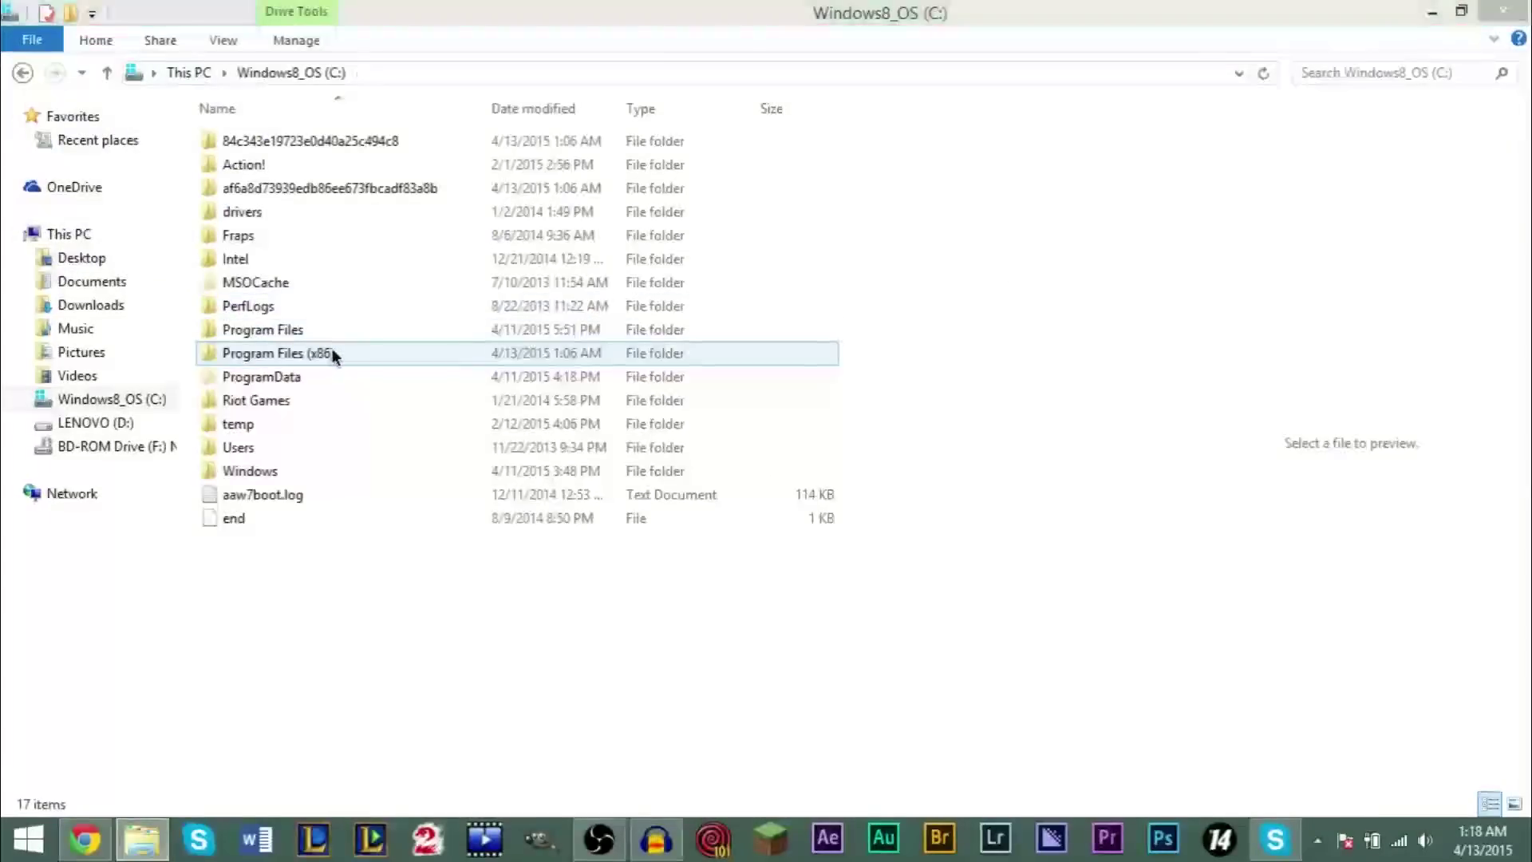
key(alt+Tab)
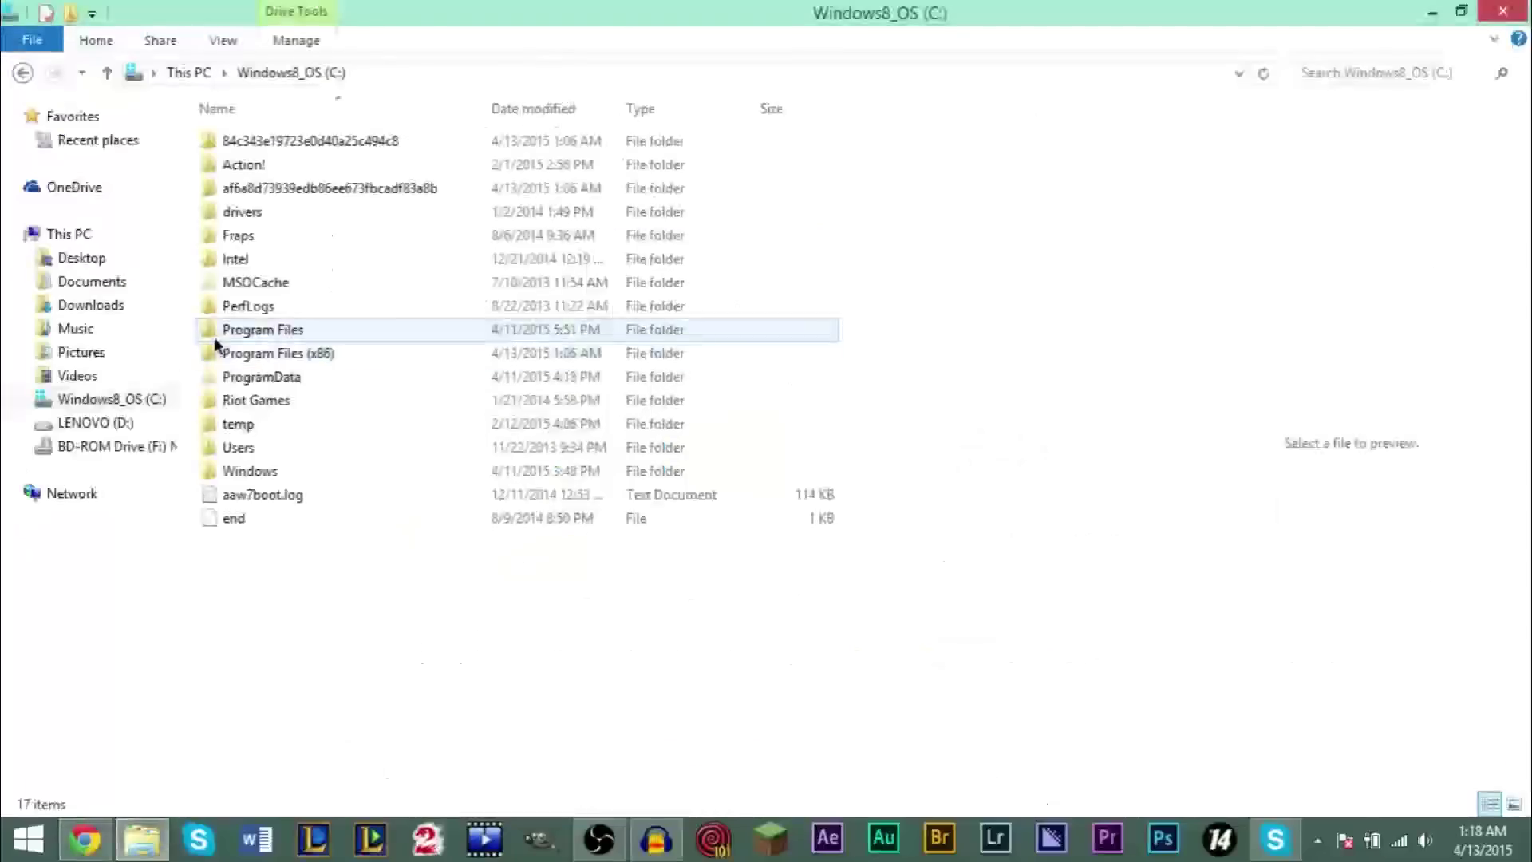
double_click(294, 337)
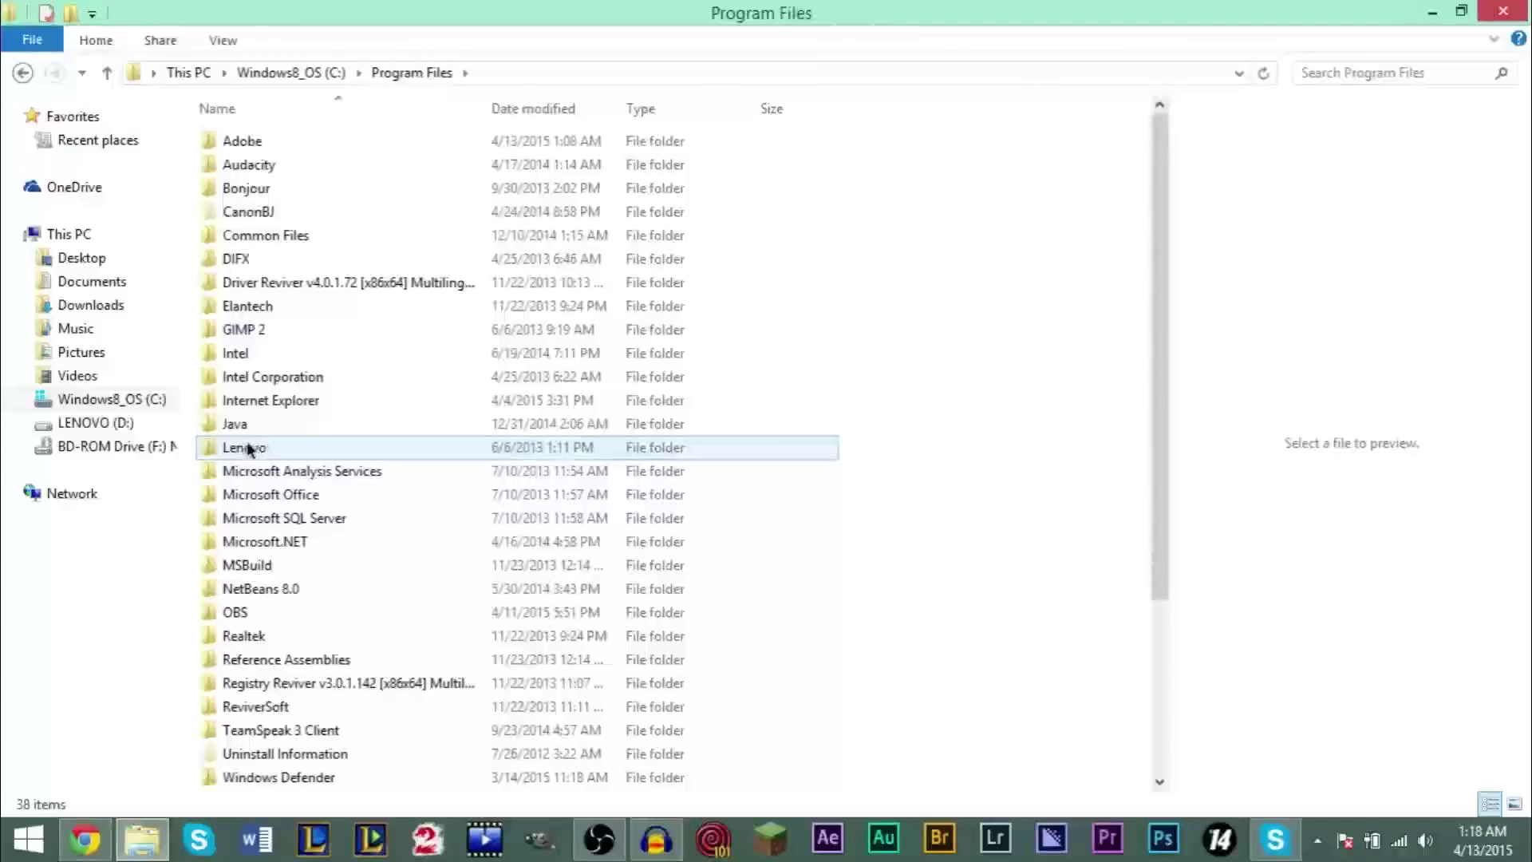
key(alt+Tab)
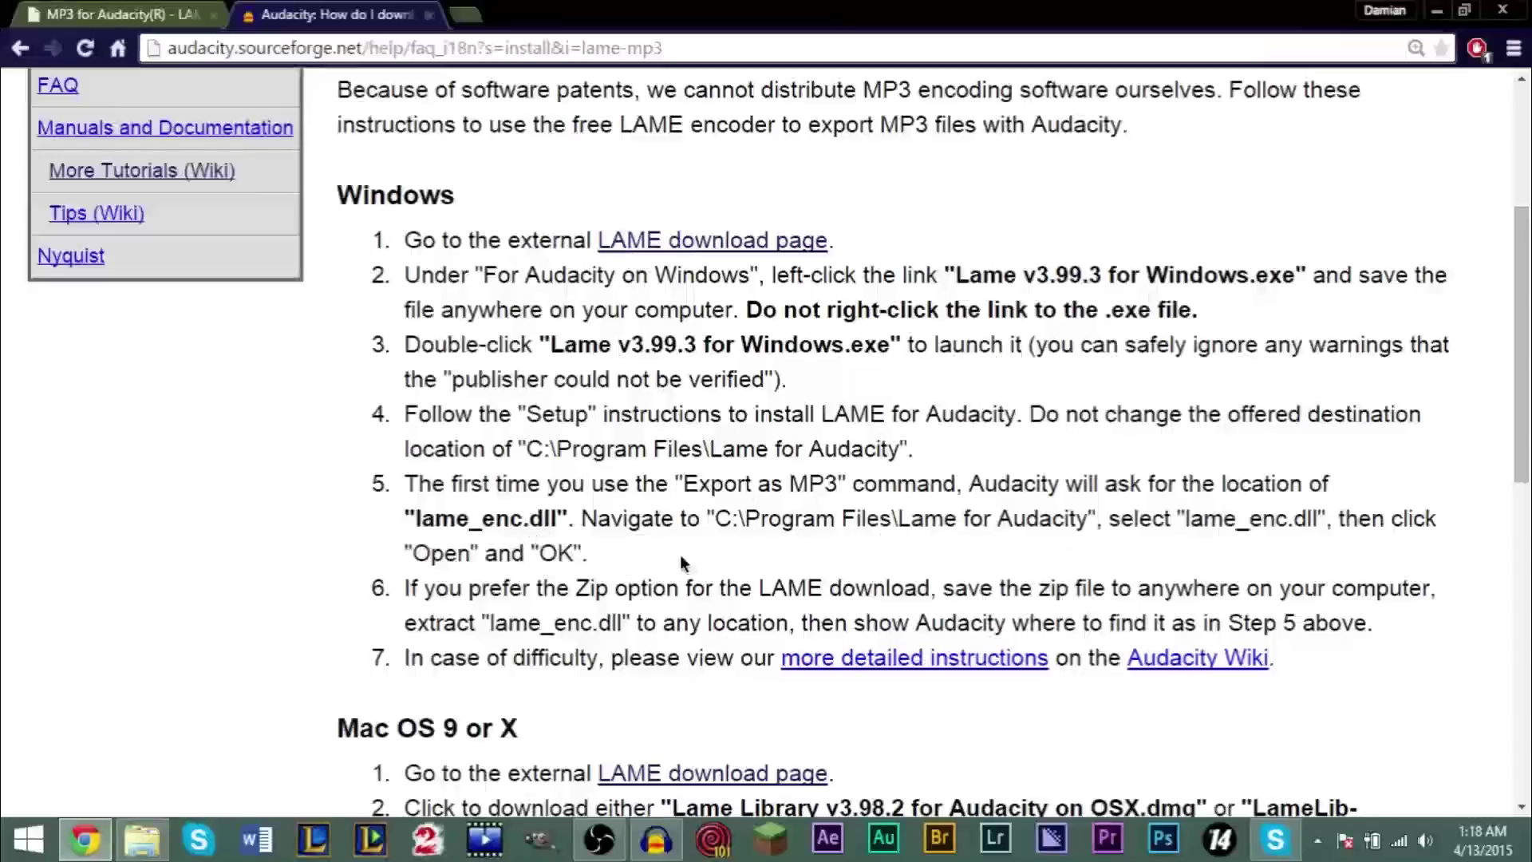
key(alt+Tab)
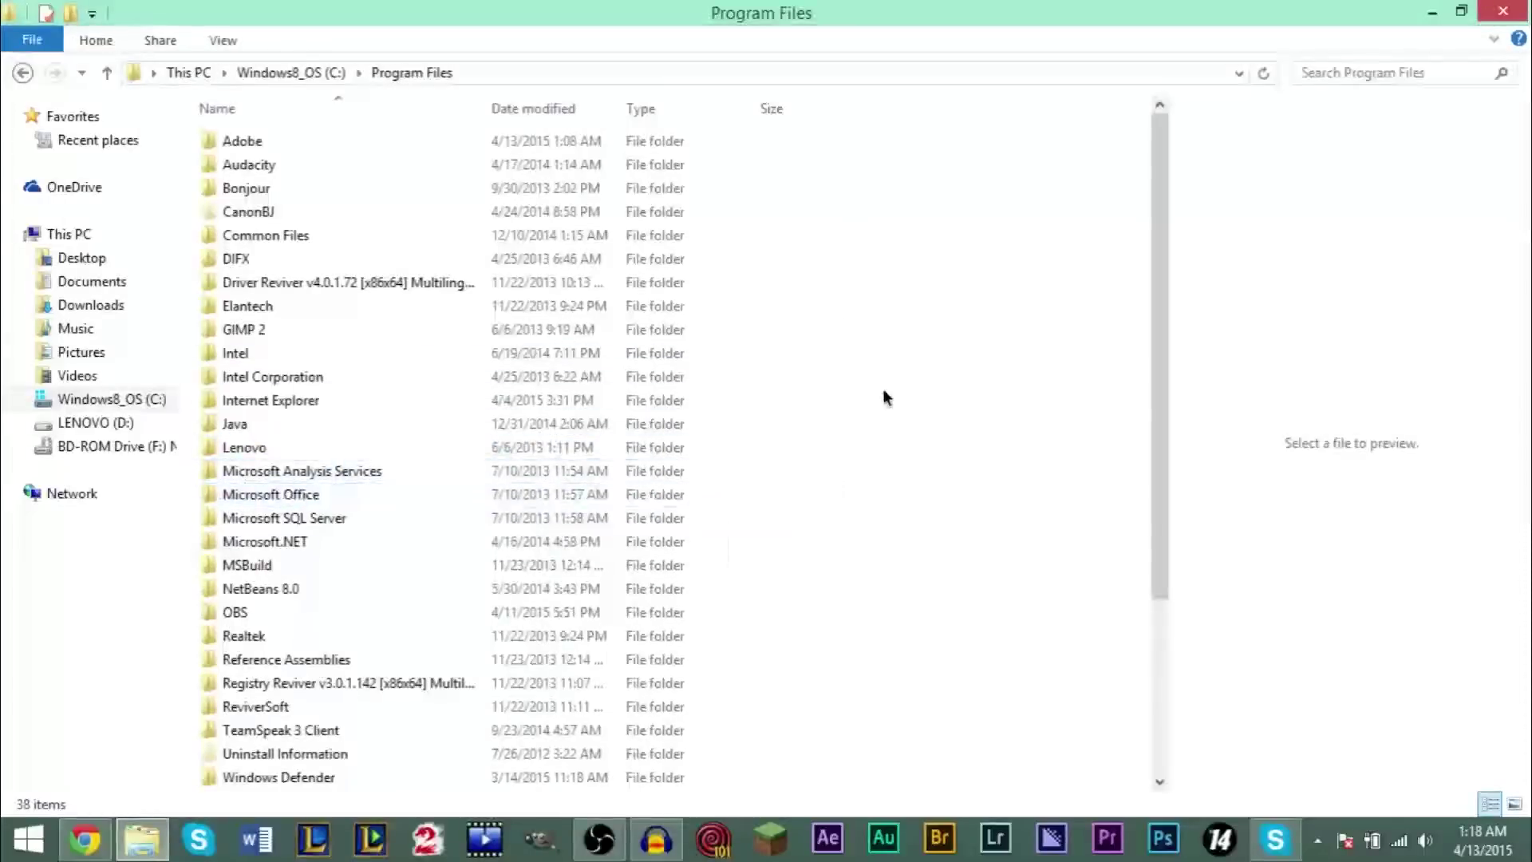
Step: Compare the Program Files and Program Files (x86) folders, and open Lame For Audacity inside Program Files (x86)
click(23, 72)
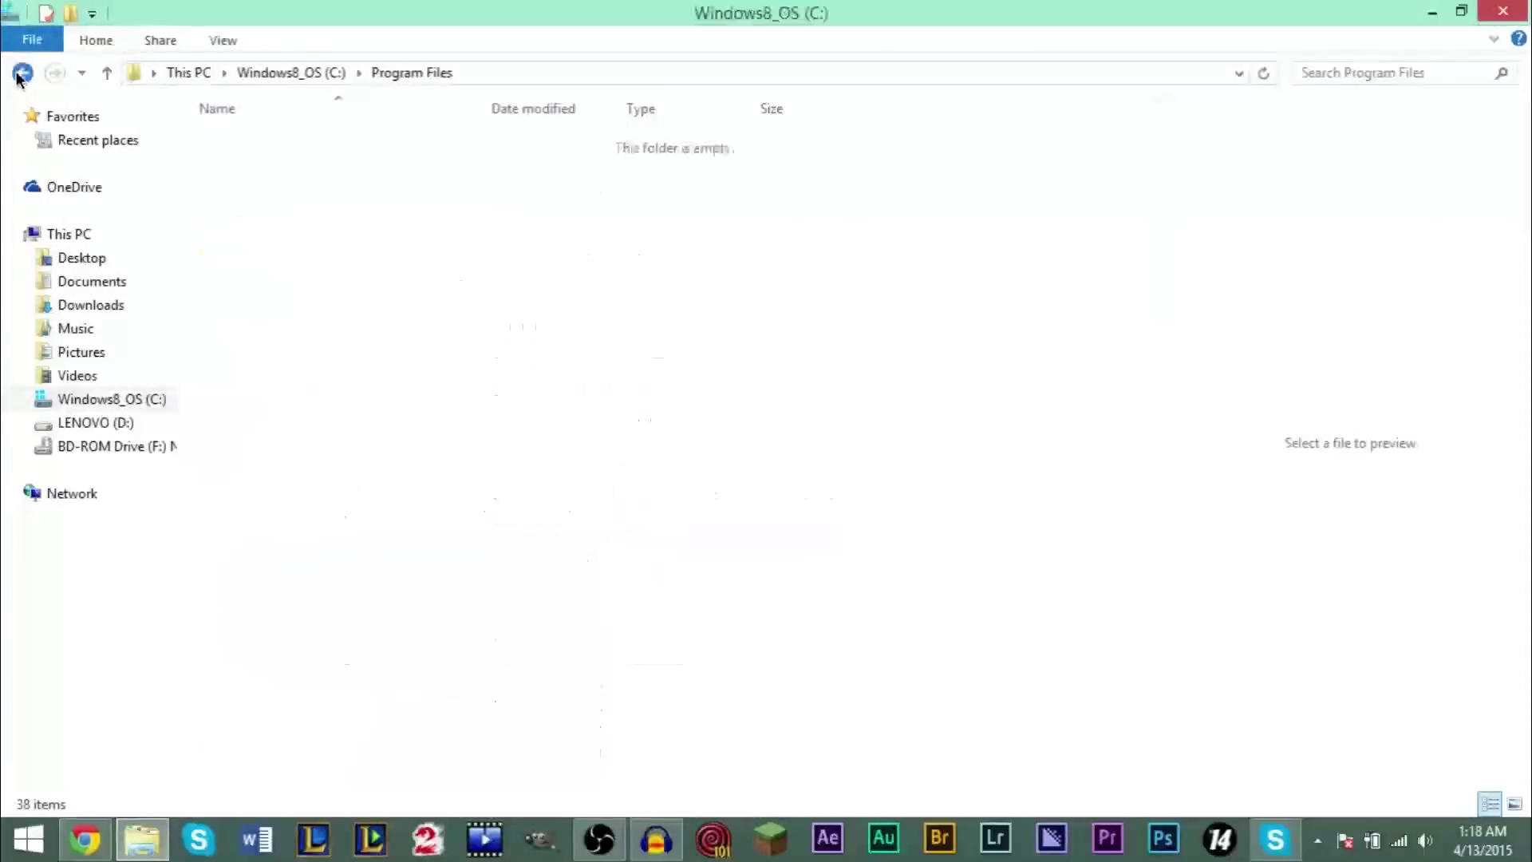
double_click(288, 353)
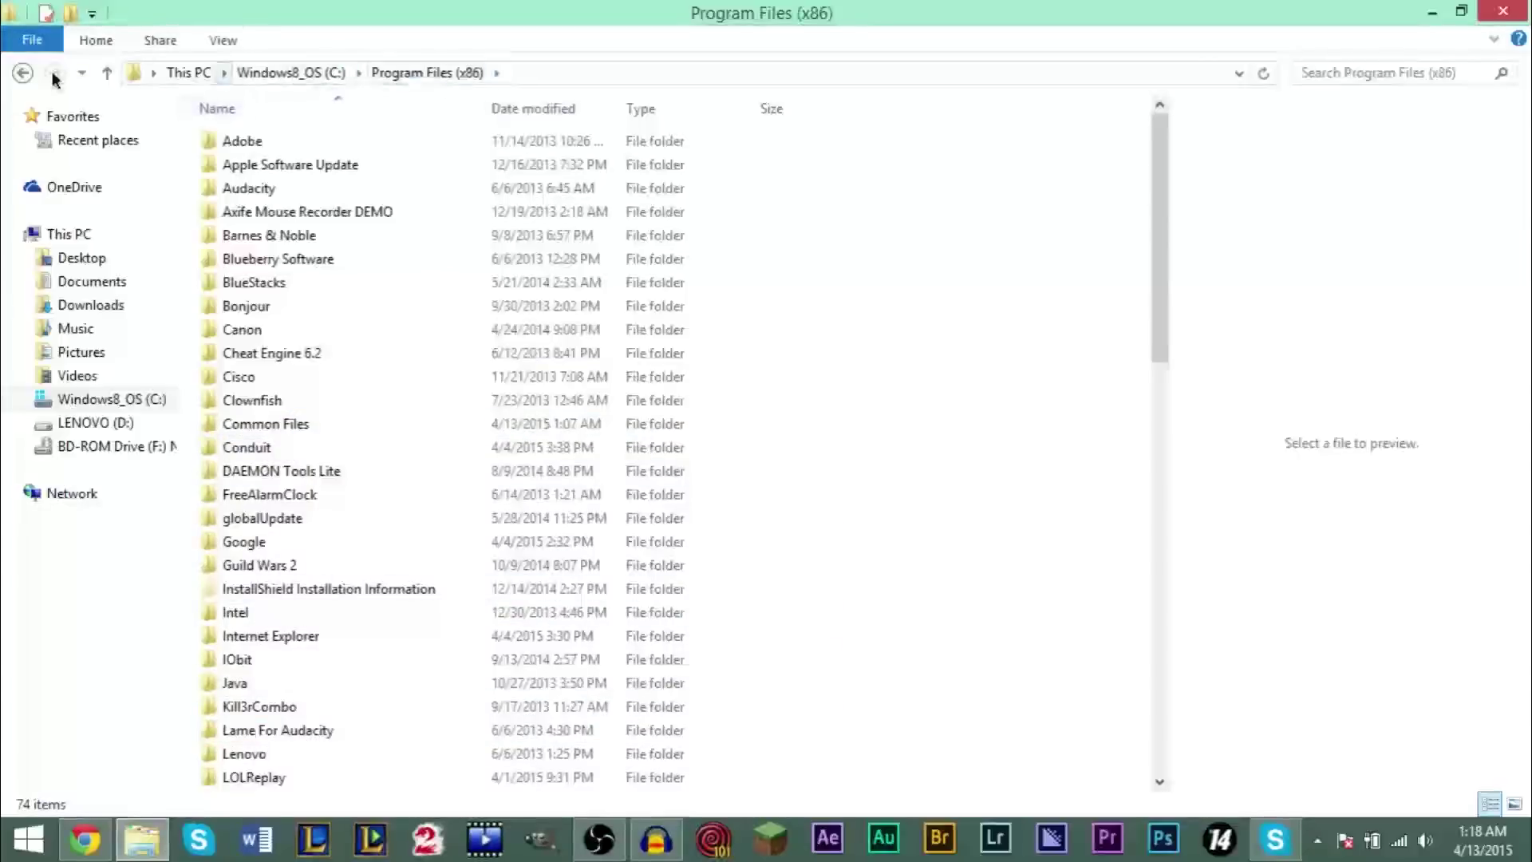
click(23, 73)
double_click(294, 333)
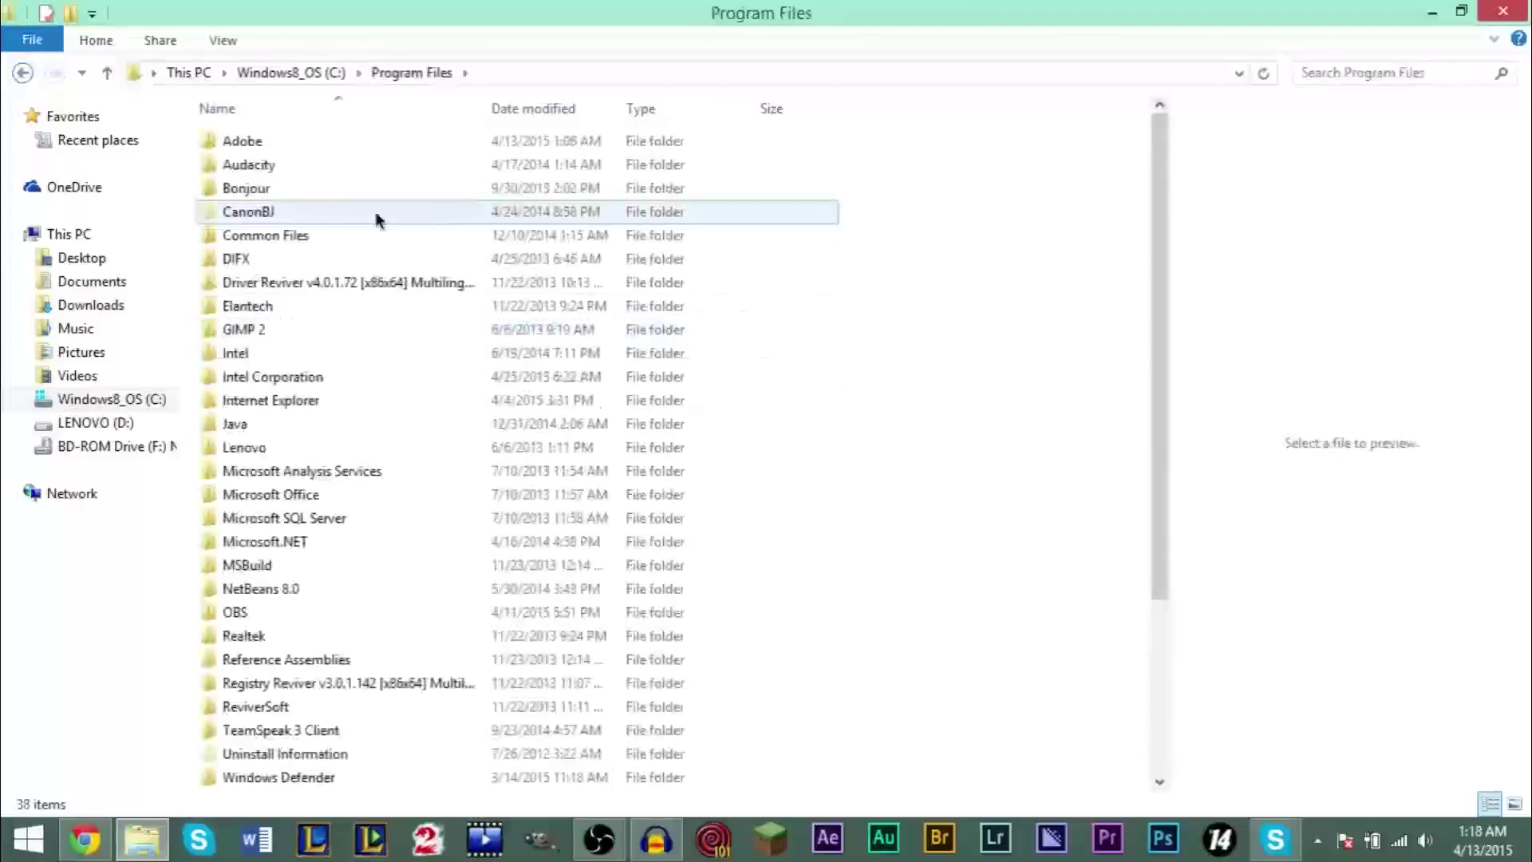
click(23, 73)
double_click(352, 356)
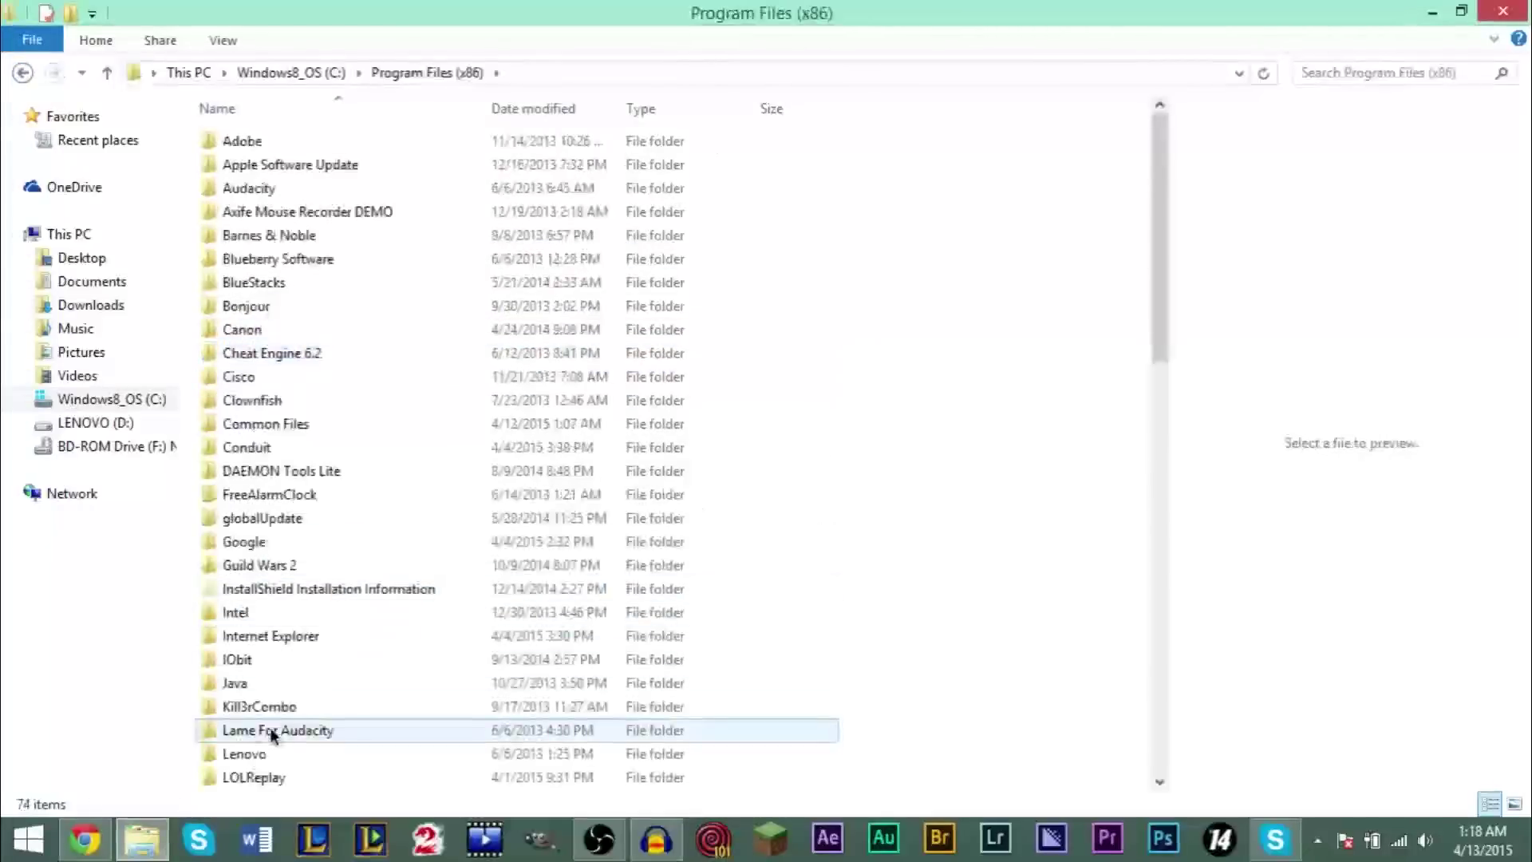
double_click(271, 731)
Step: Switch to Audacity and start exporting the recording to the Desktop as an MP3 file named Tutorial
key(alt+Tab)
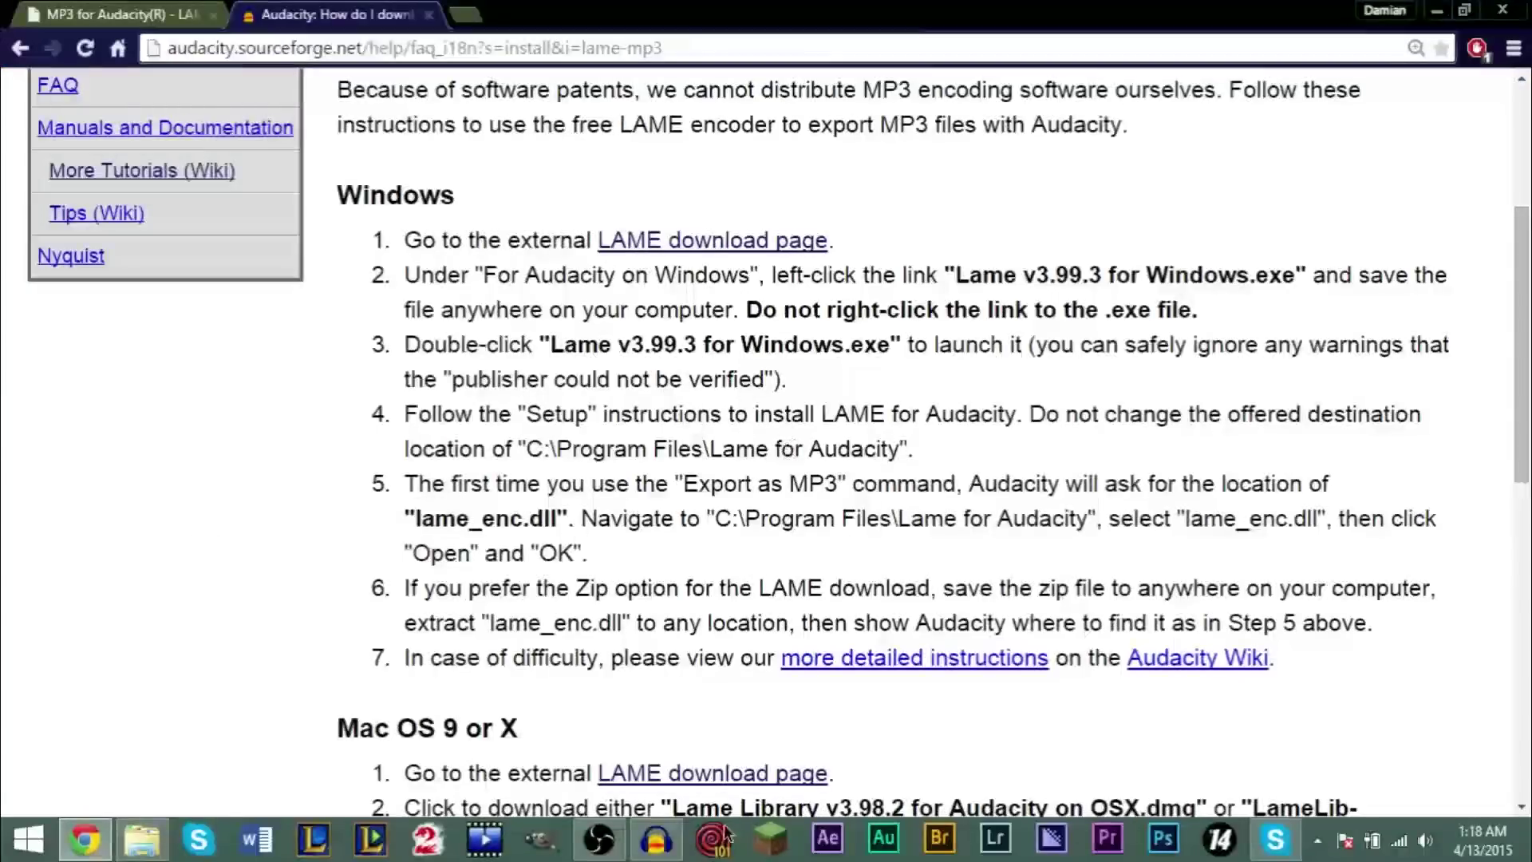
click(656, 838)
click(18, 36)
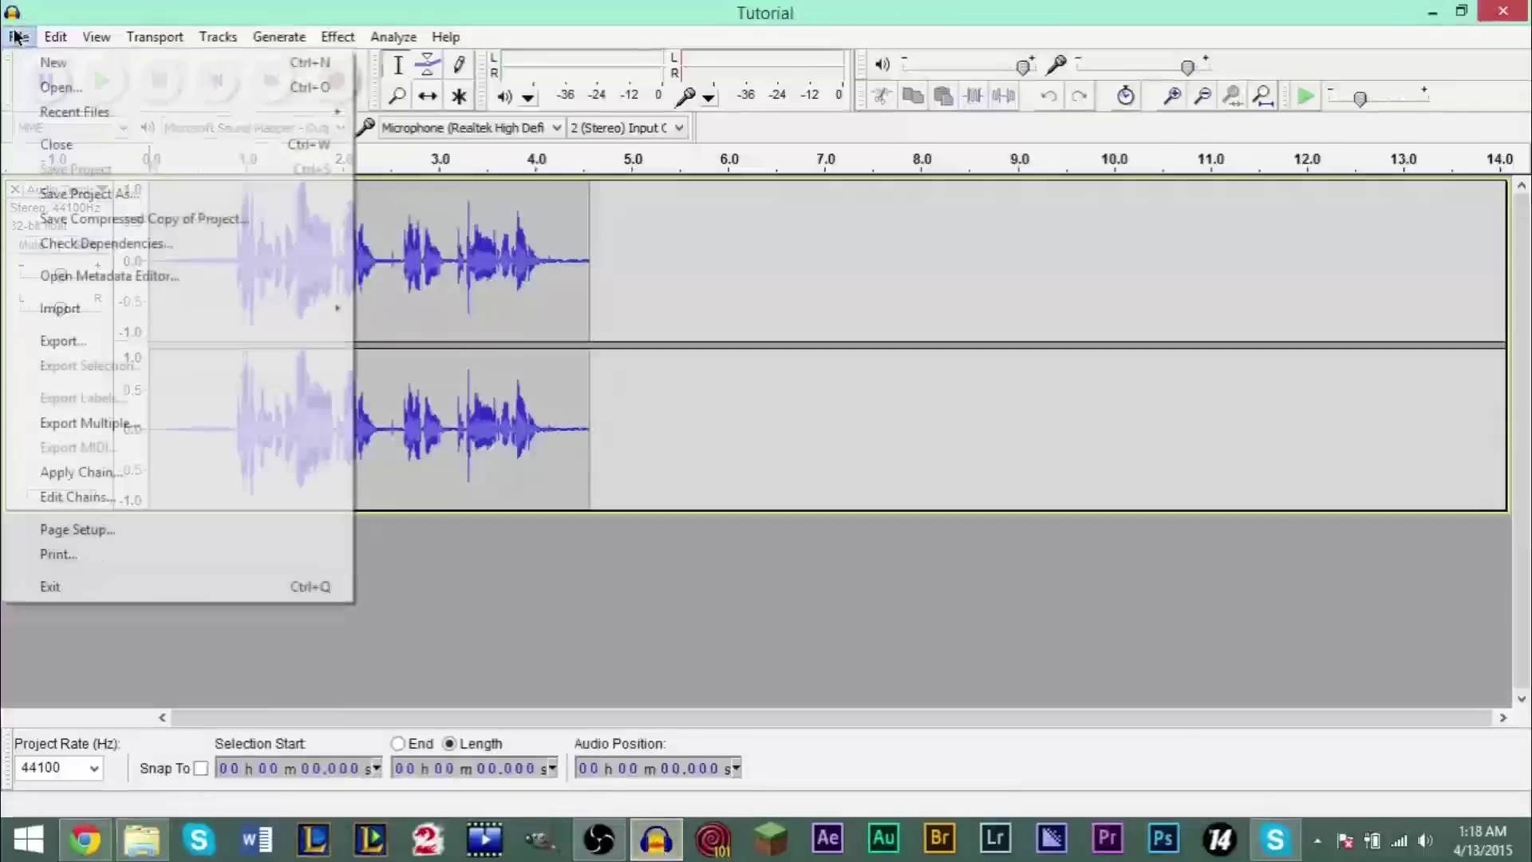
click(94, 338)
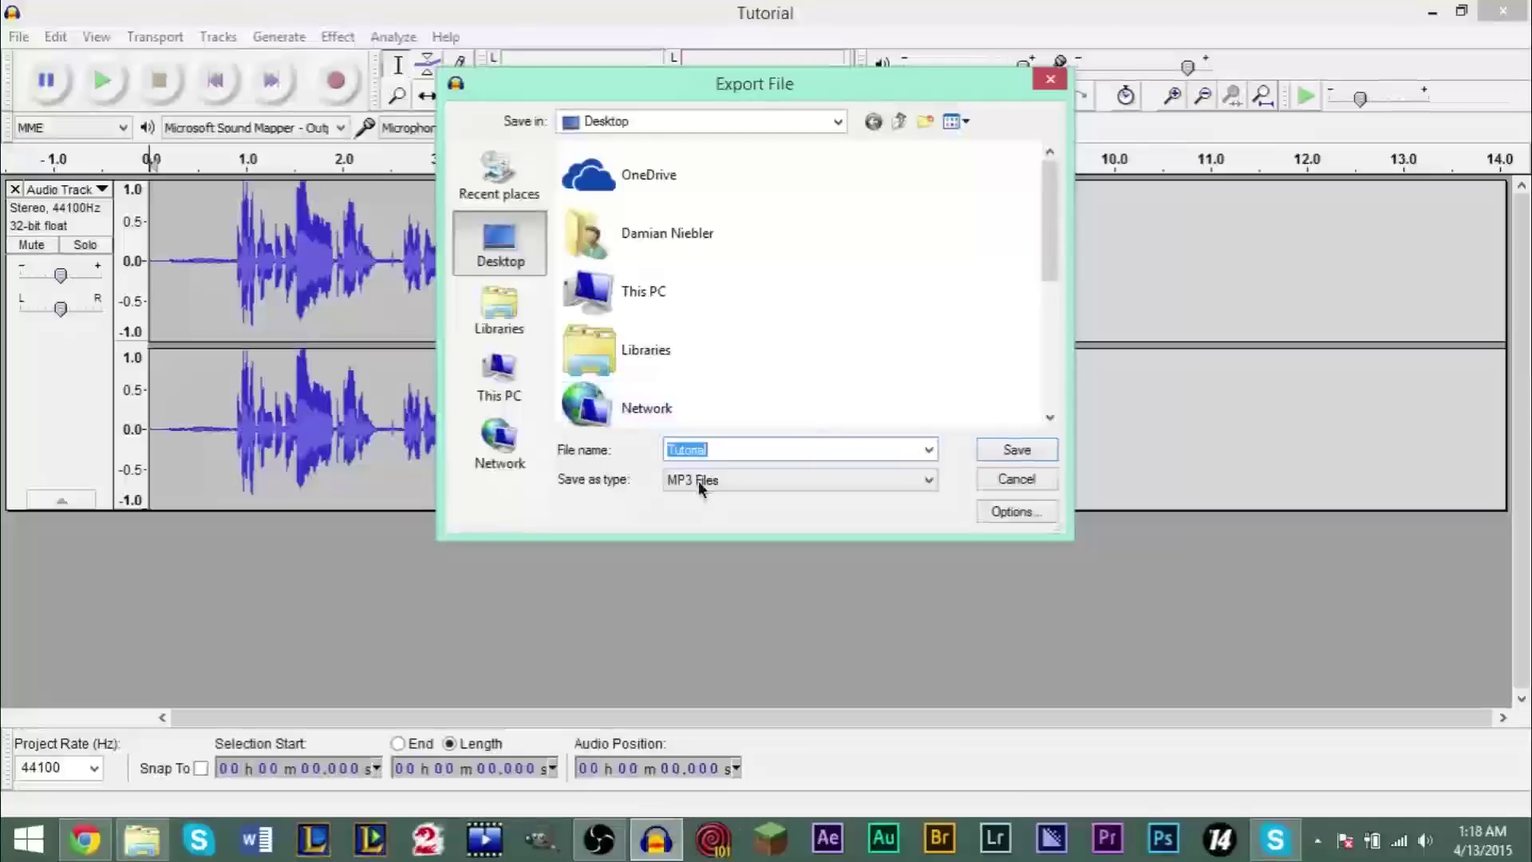
click(1008, 450)
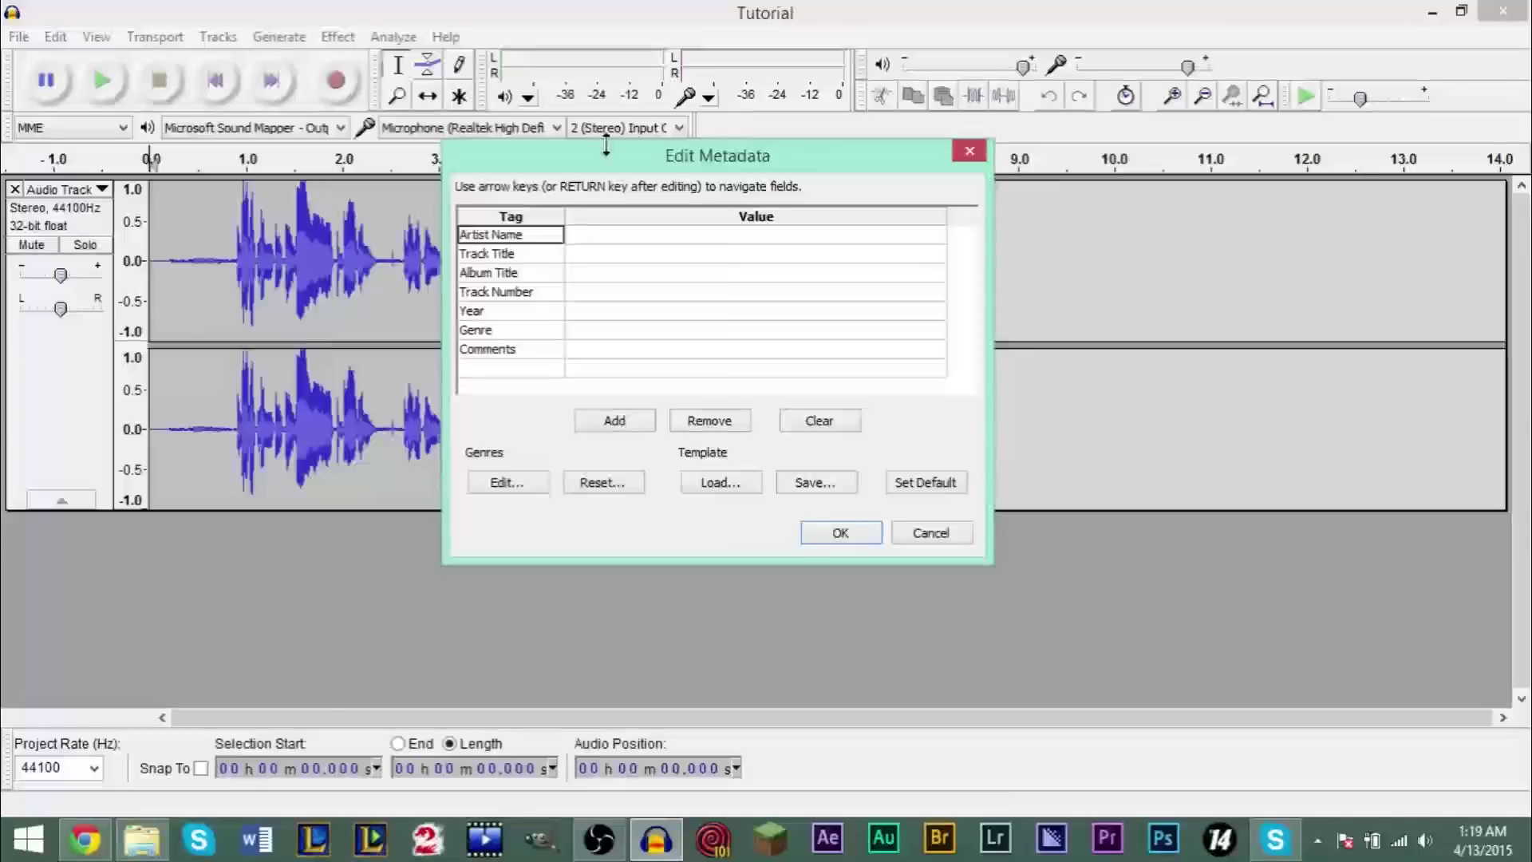
Step: Review the help page's instruction on locating lame_enc.dll and examine that file in the Lame For Audacity folder
key(alt+Tab)
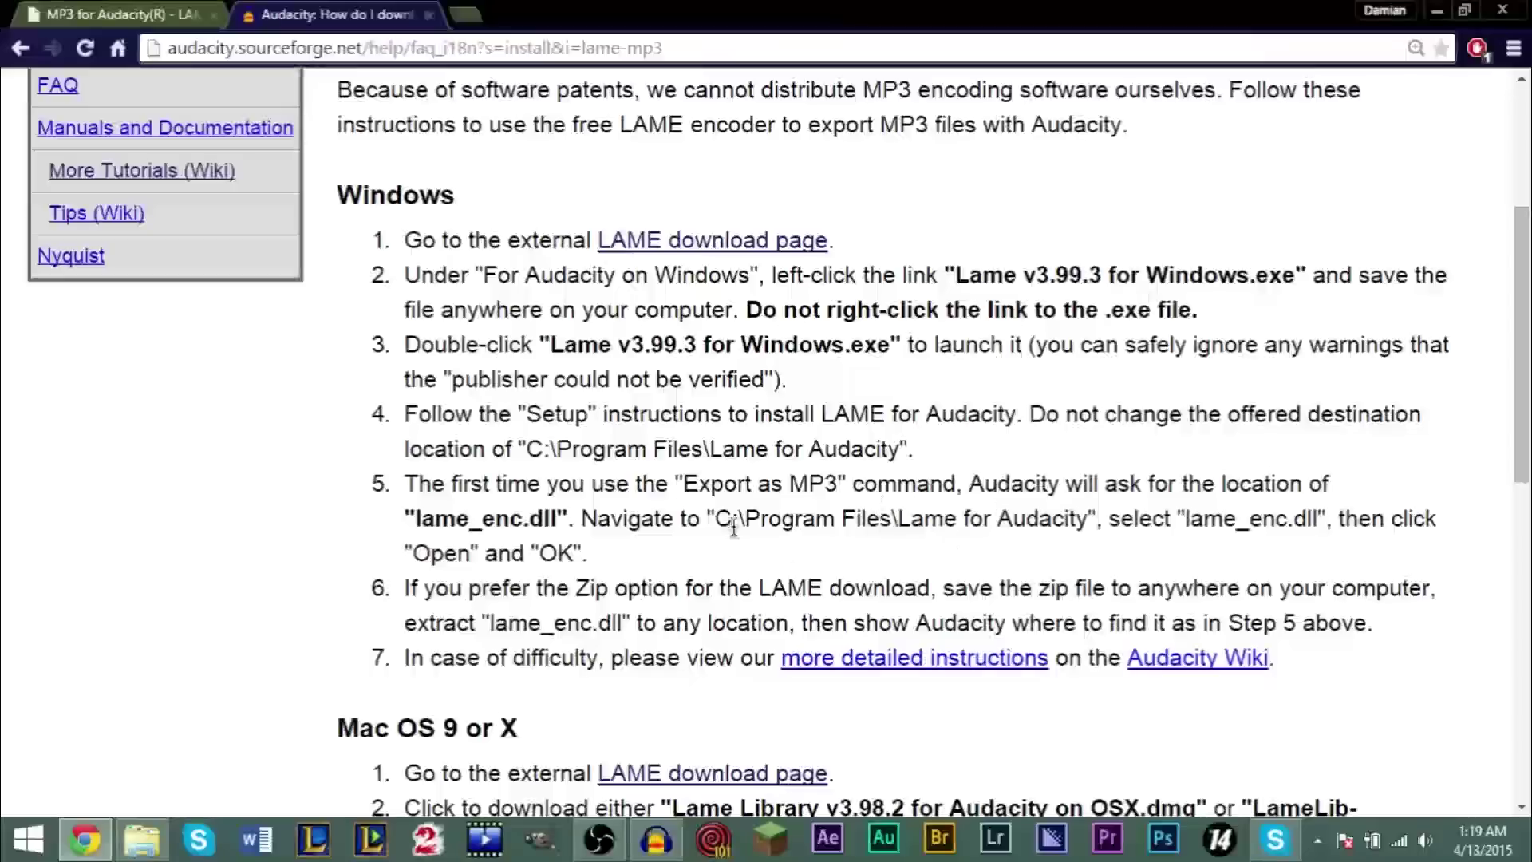
drag(721, 517, 1086, 521)
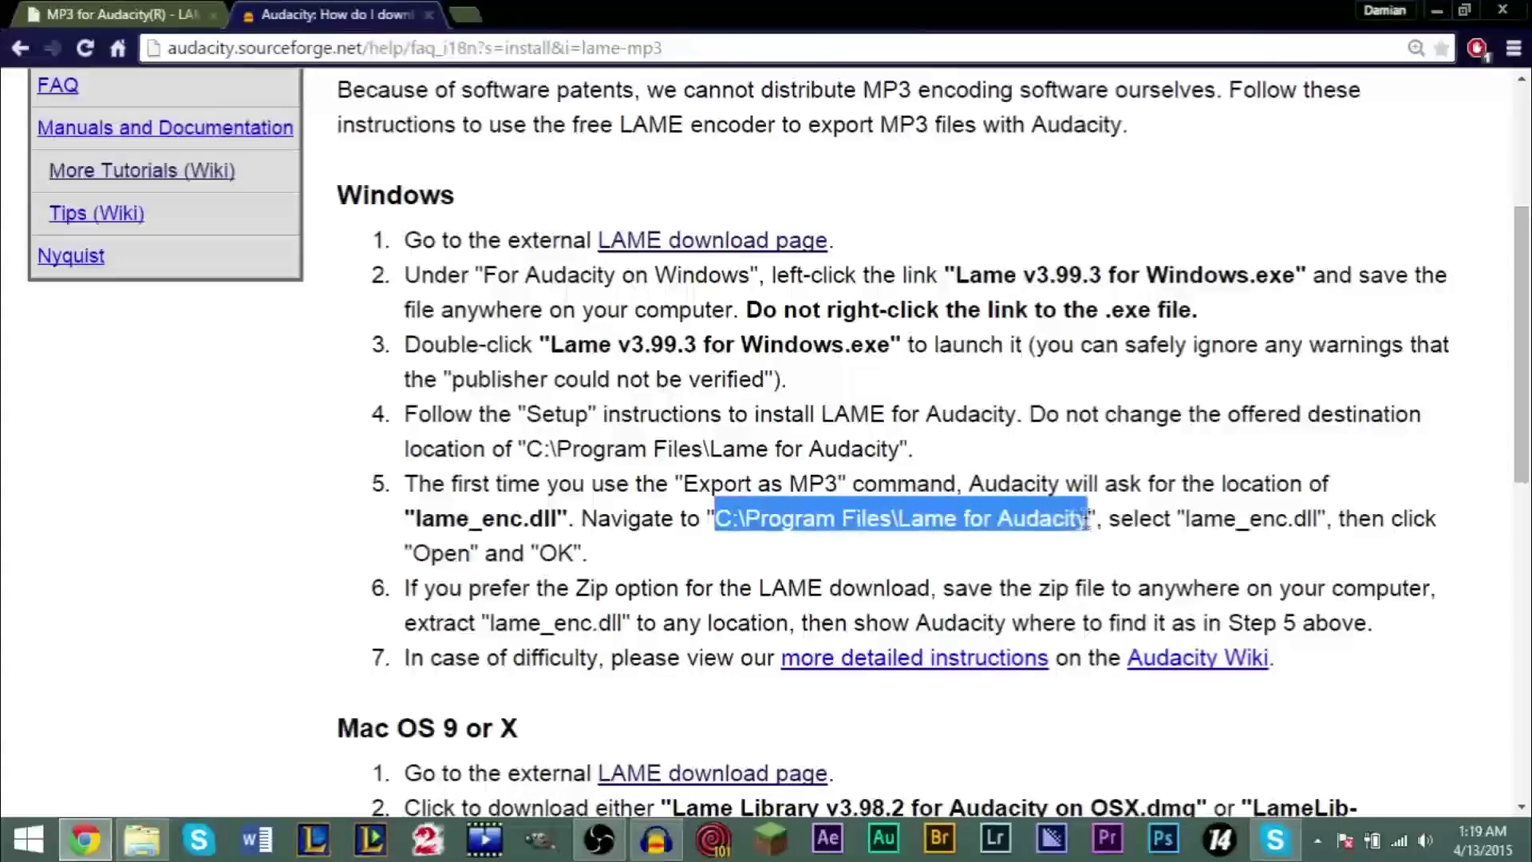
click(142, 838)
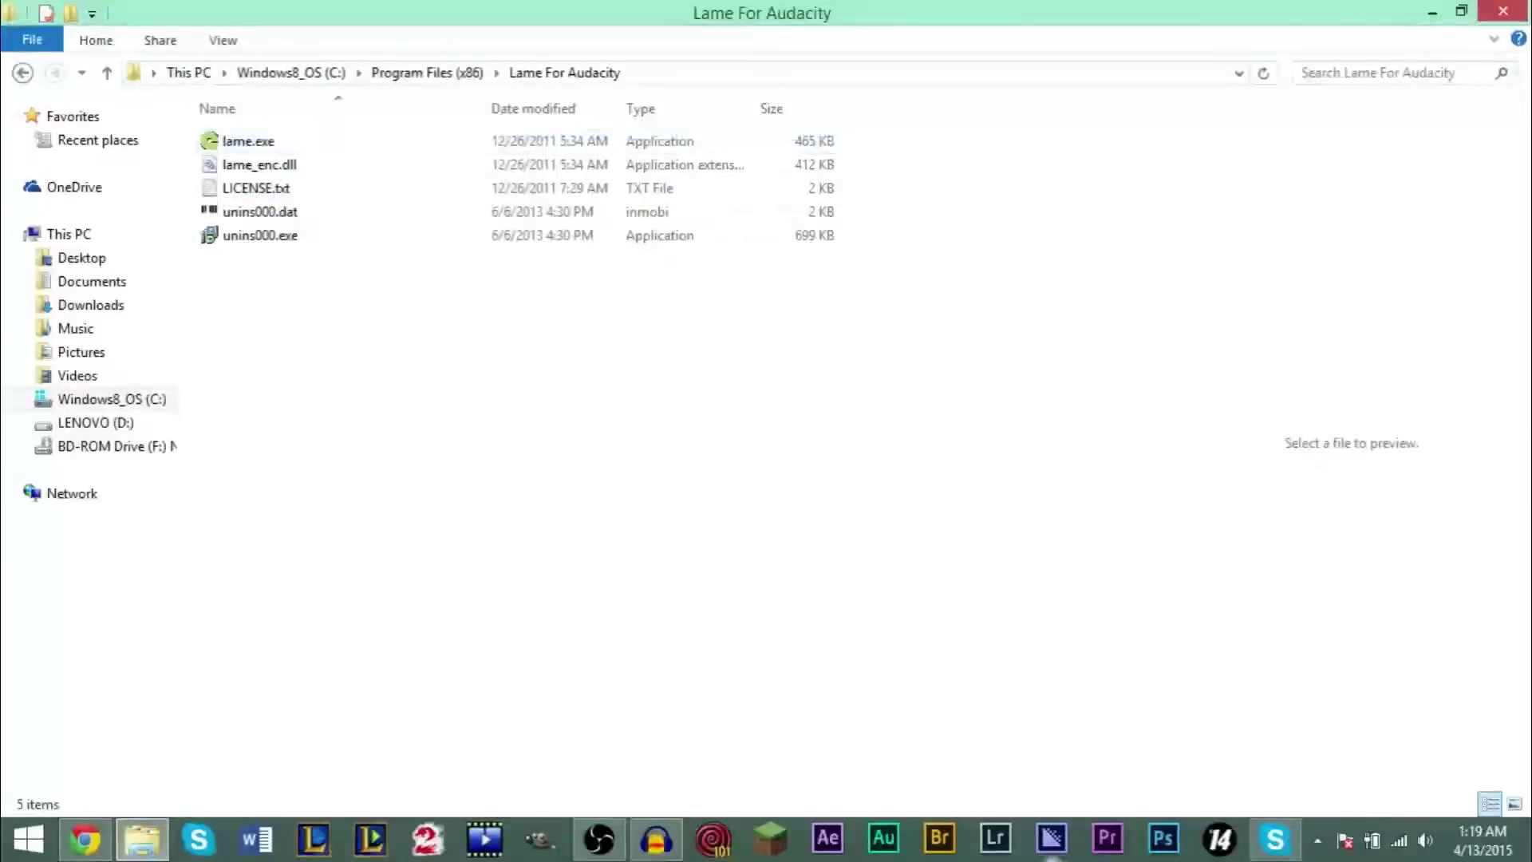
click(654, 836)
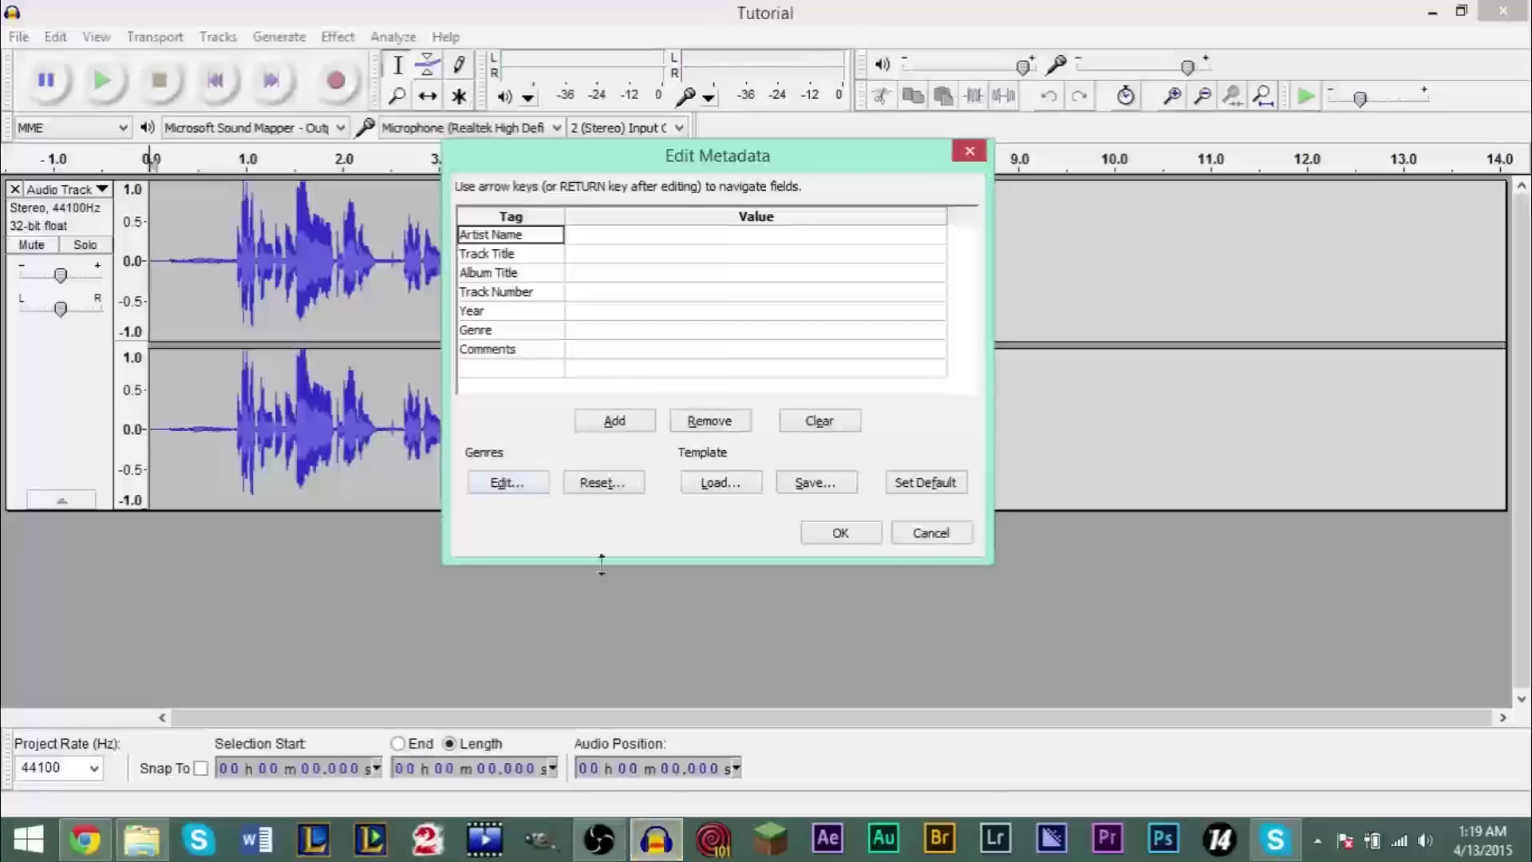
click(151, 833)
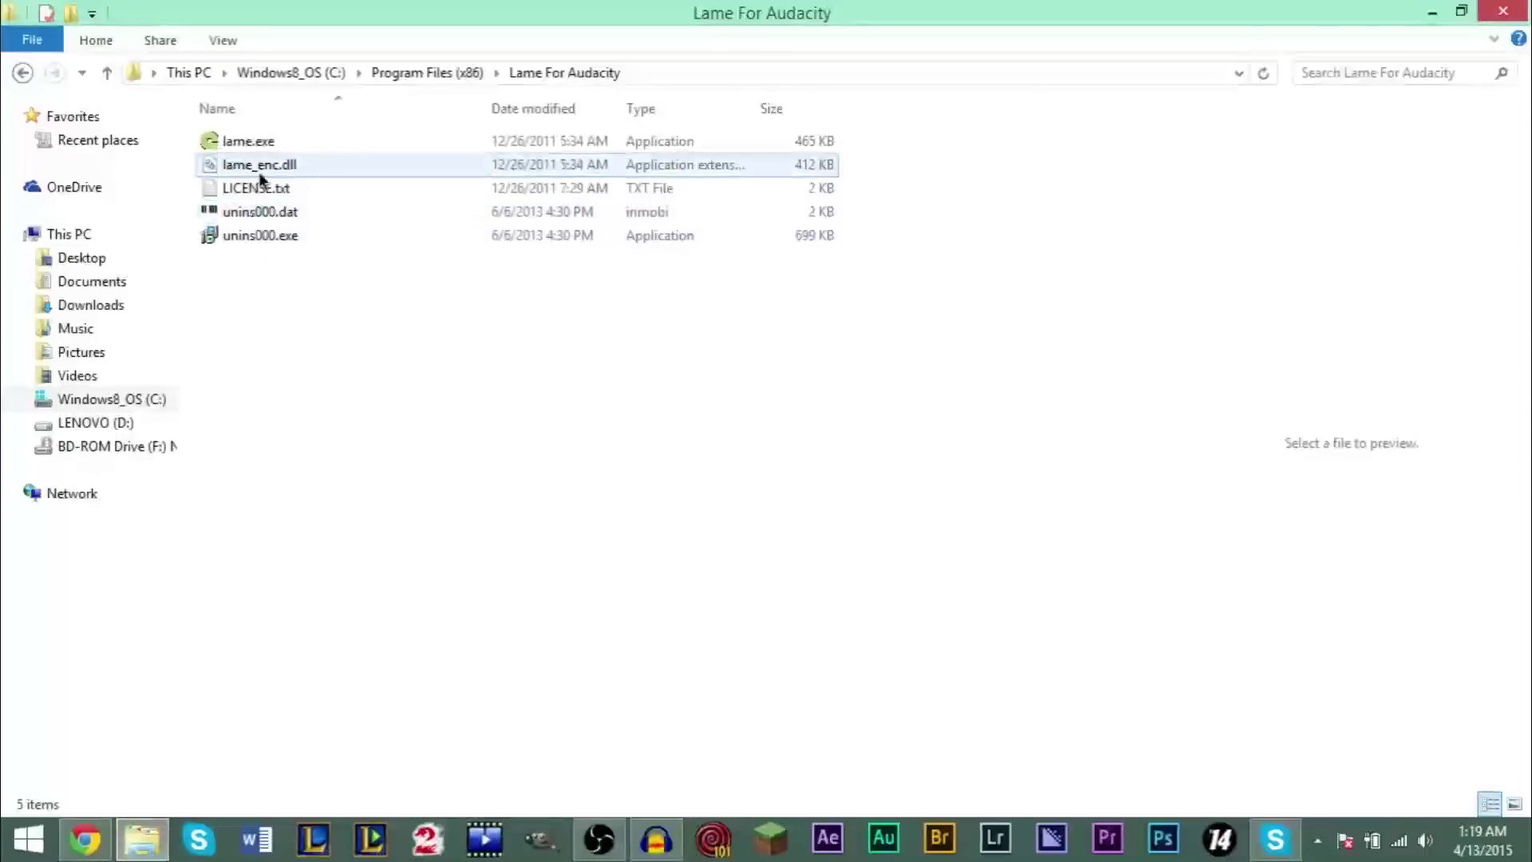
click(320, 166)
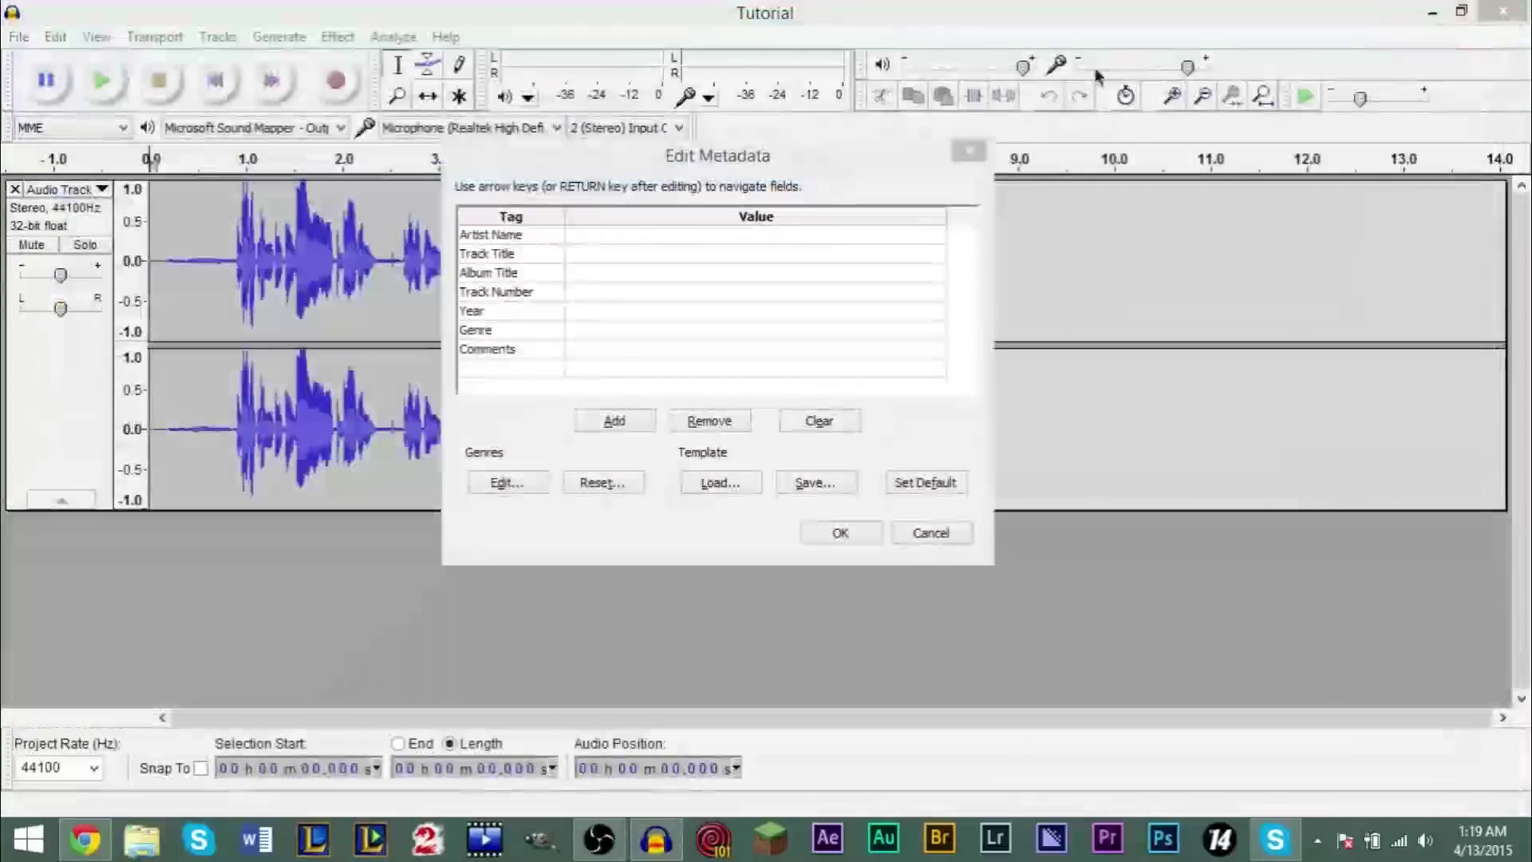
key(alt+Tab)
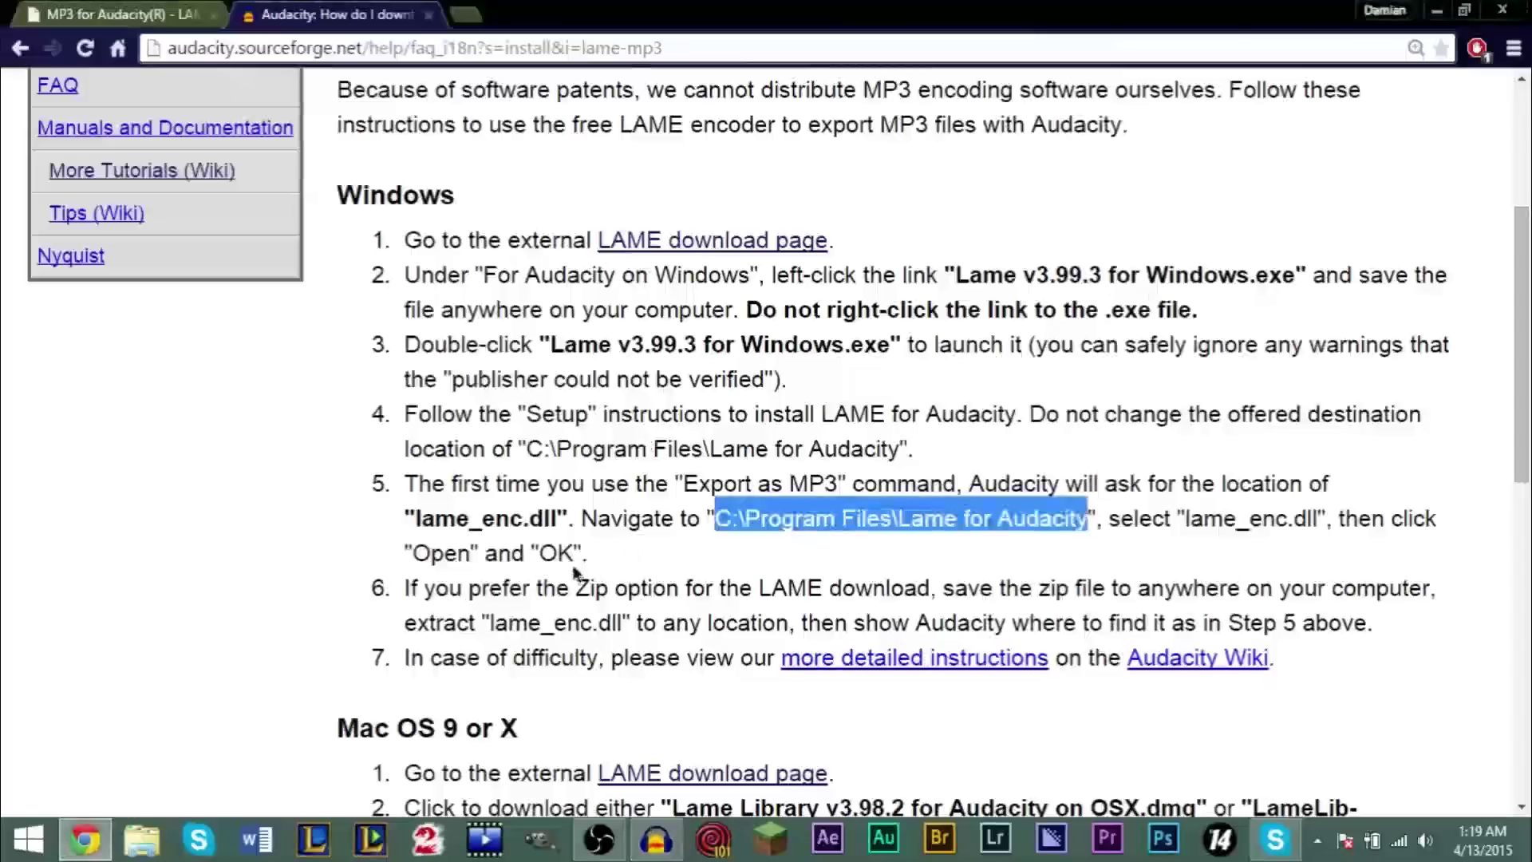
click(619, 556)
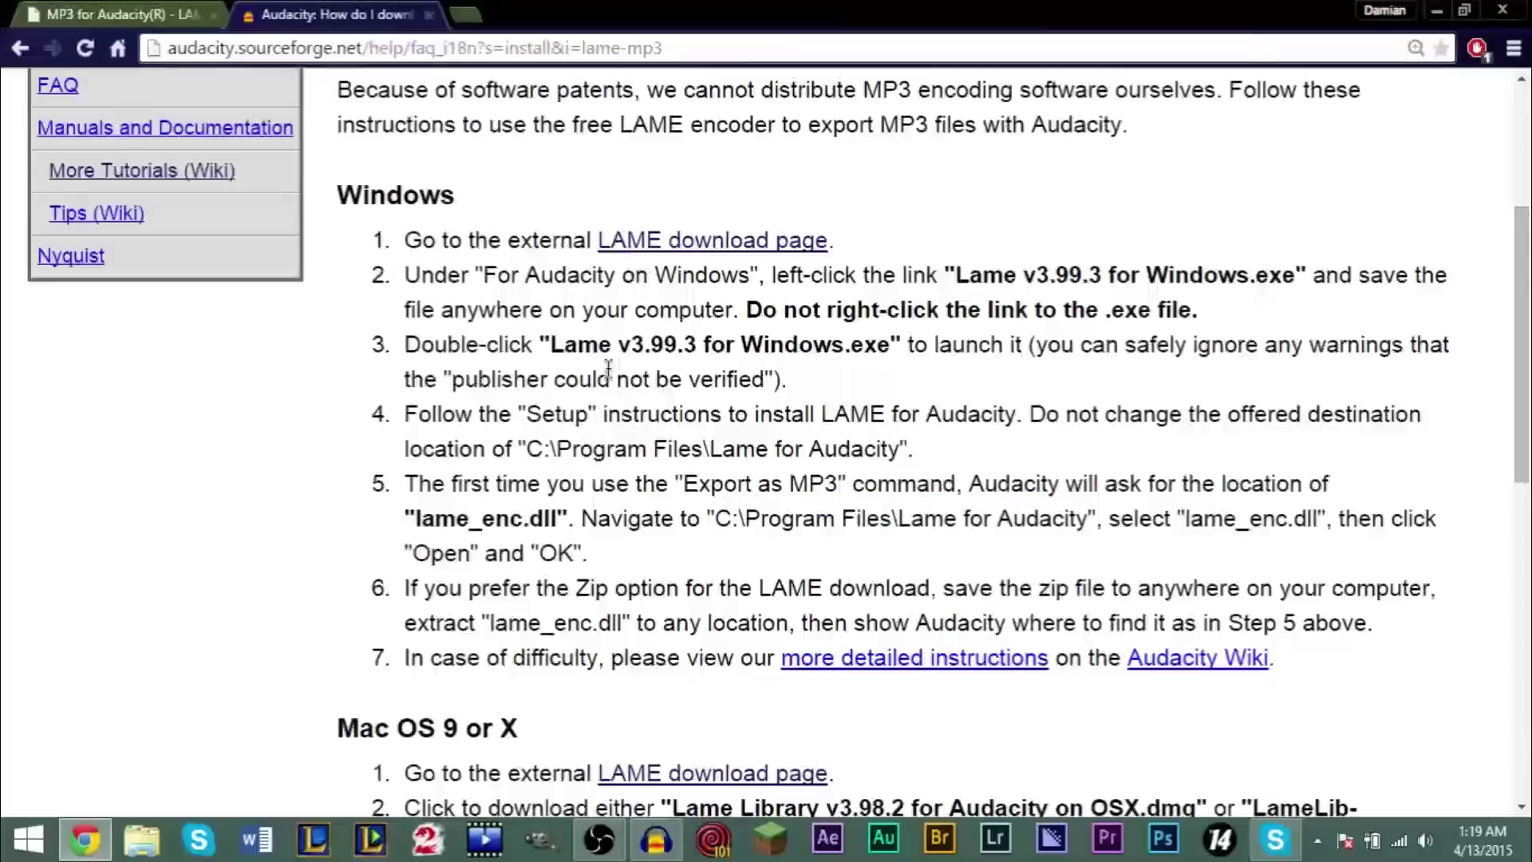
Step: Return to Audacity and complete the MP3 export with all metadata fields left blank
key(alt+Tab)
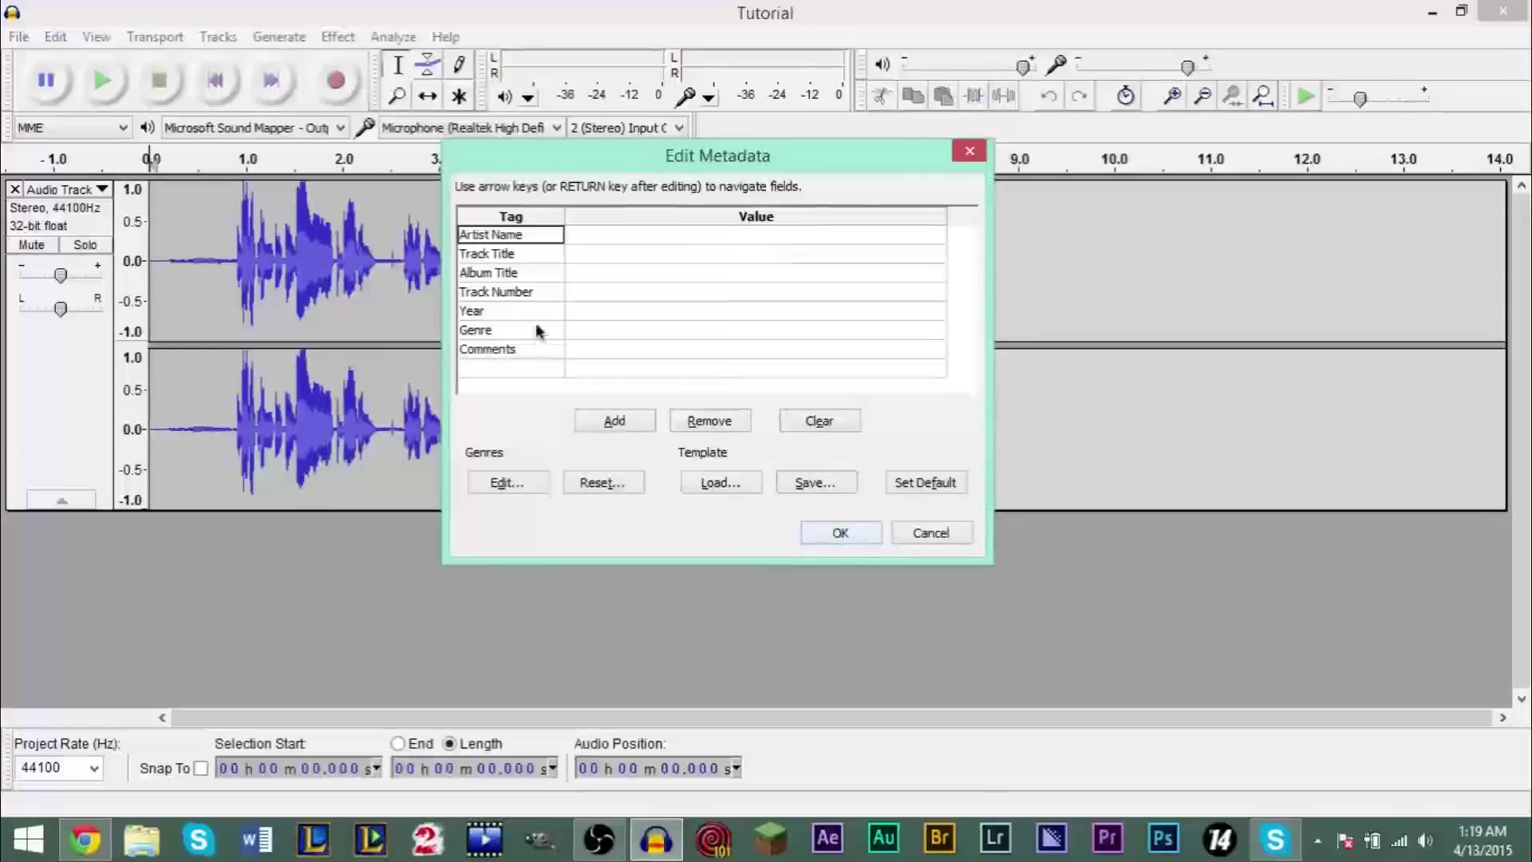
click(833, 546)
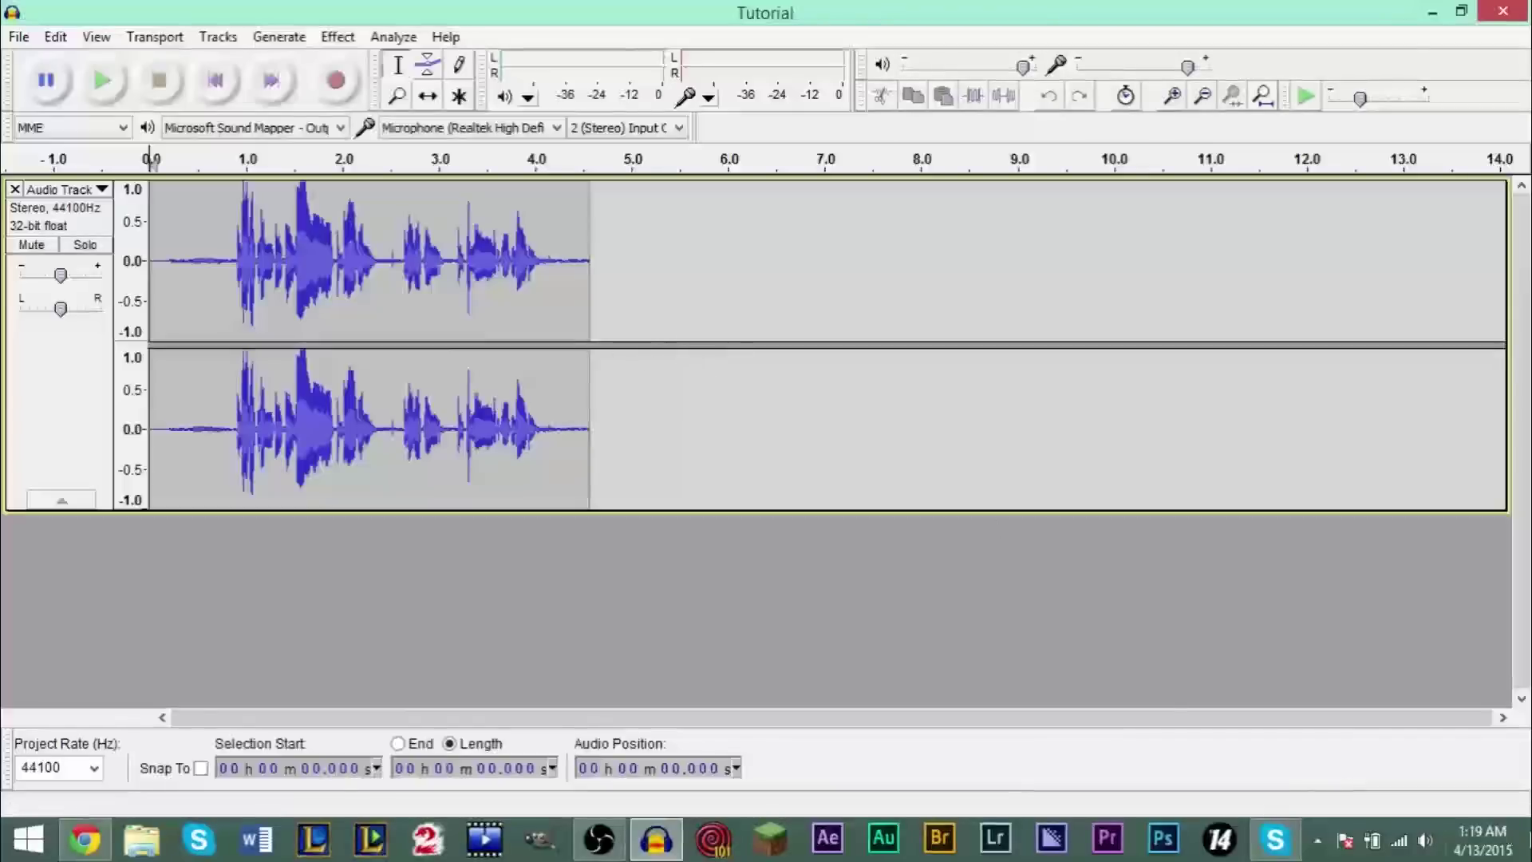
Step: Show the desktop, play the exported Tutorial.mp3 to check it, and close the media player
click(1527, 841)
click(371, 187)
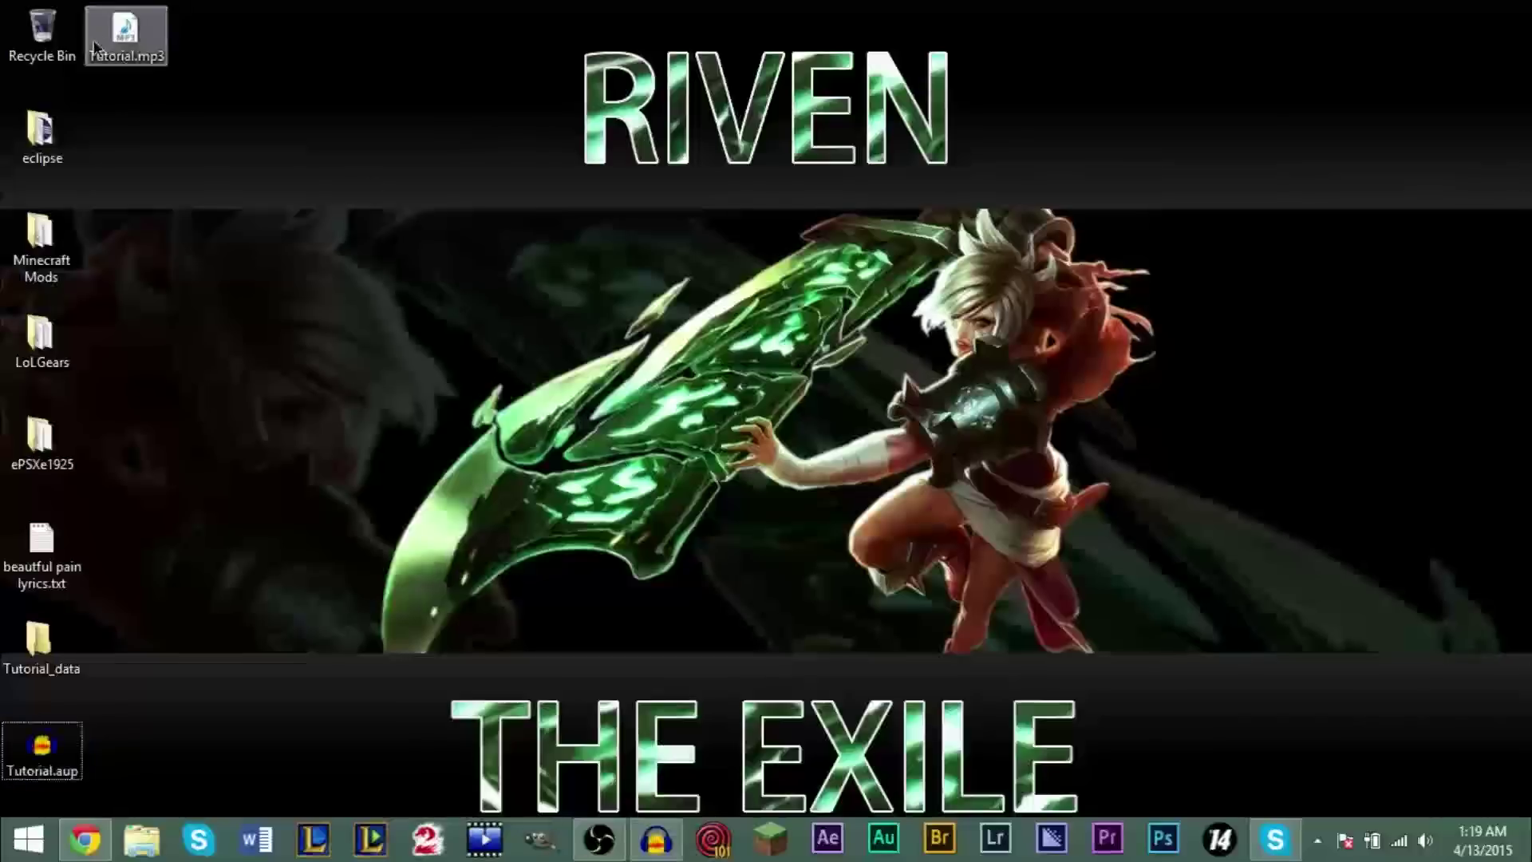
double_click(124, 40)
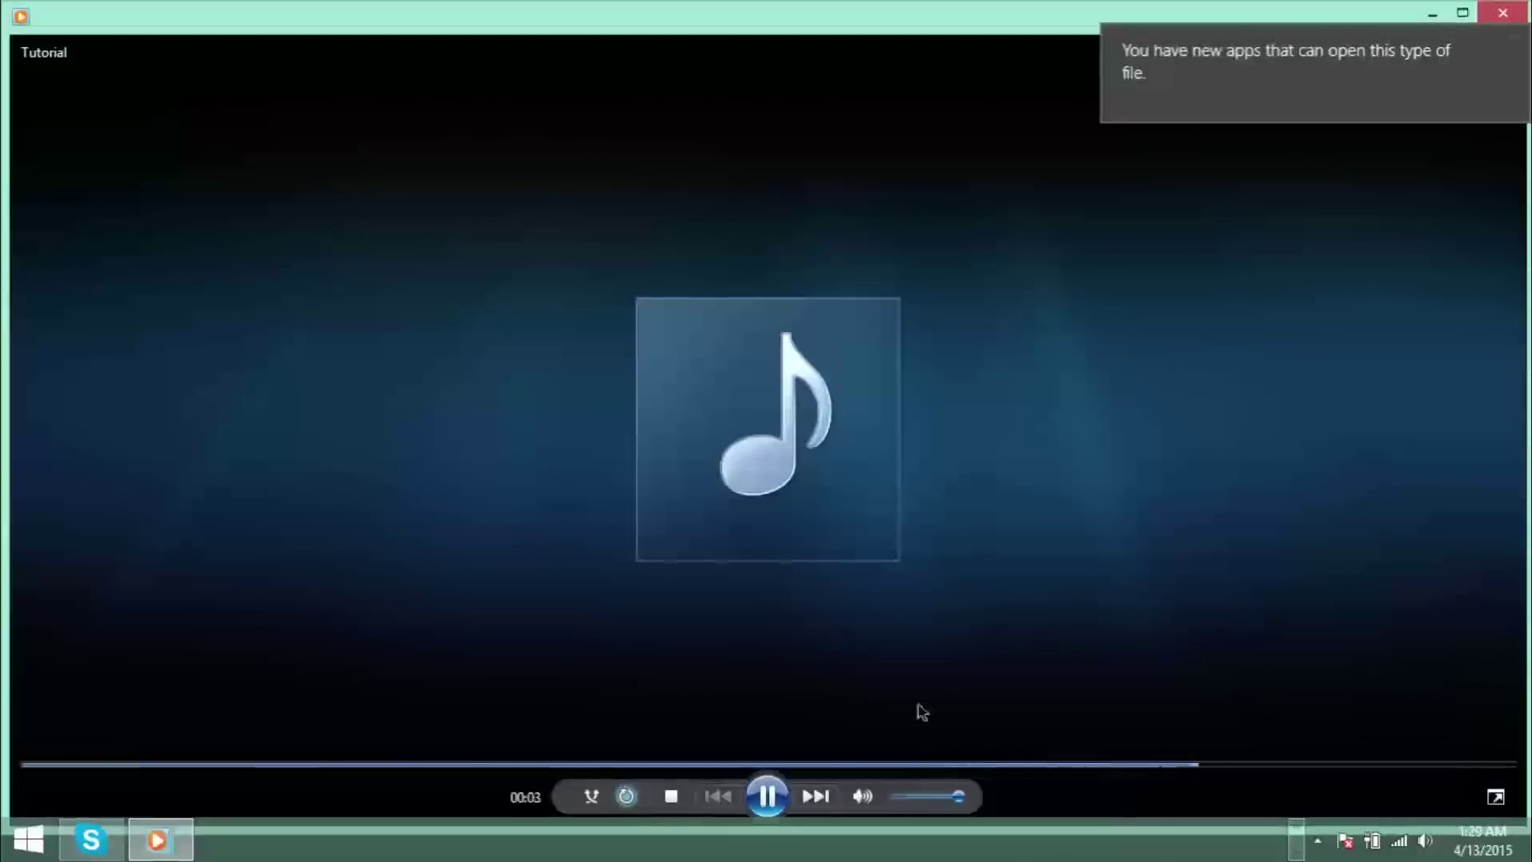
click(774, 795)
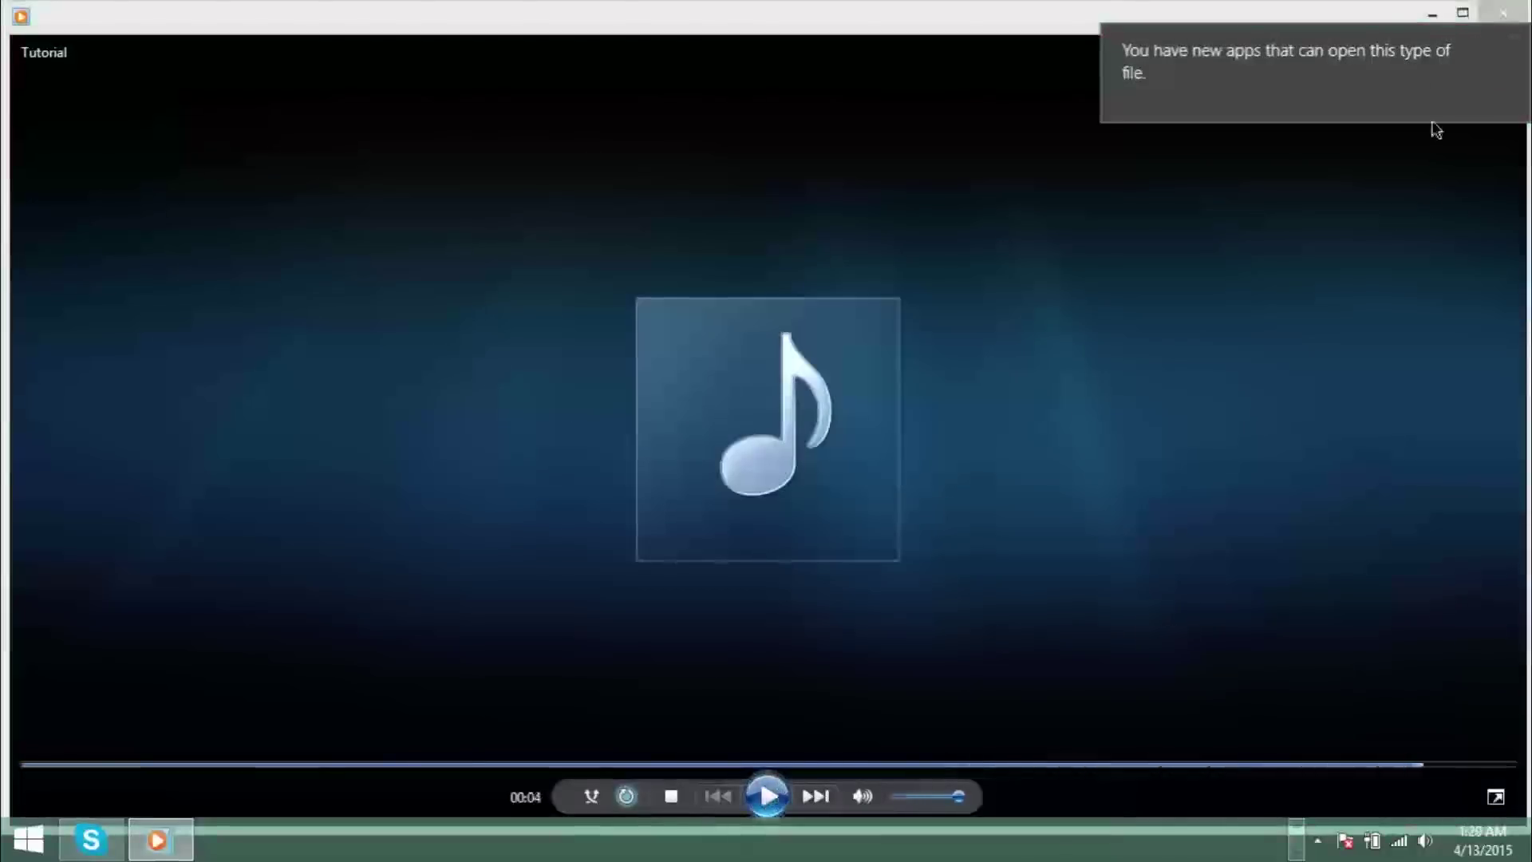
click(1503, 13)
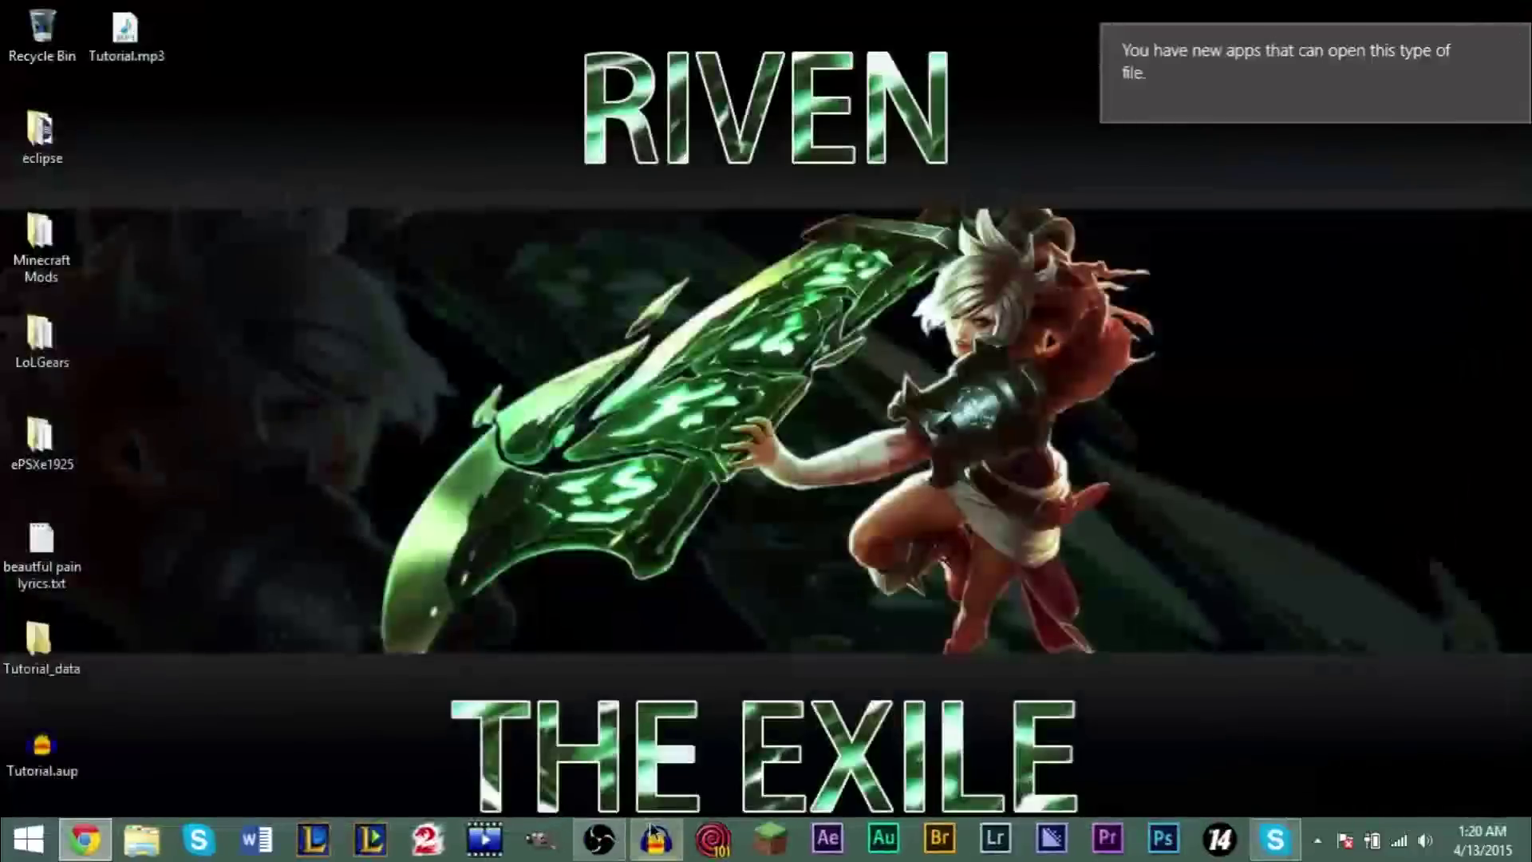
Step: Switch back to Audacity and view the available export commands without starting an export
click(653, 836)
click(18, 36)
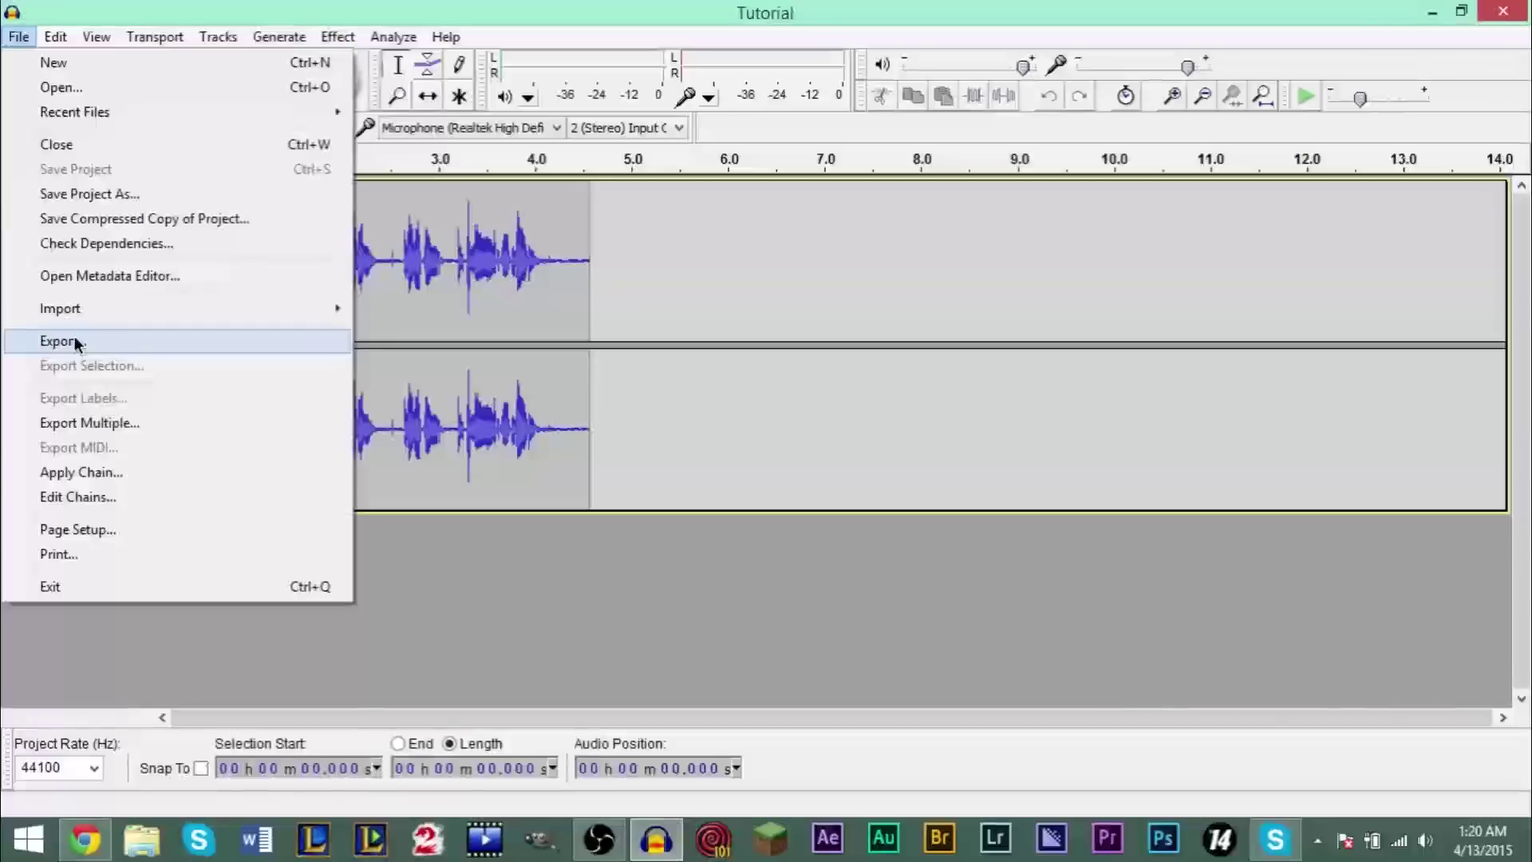
click(709, 365)
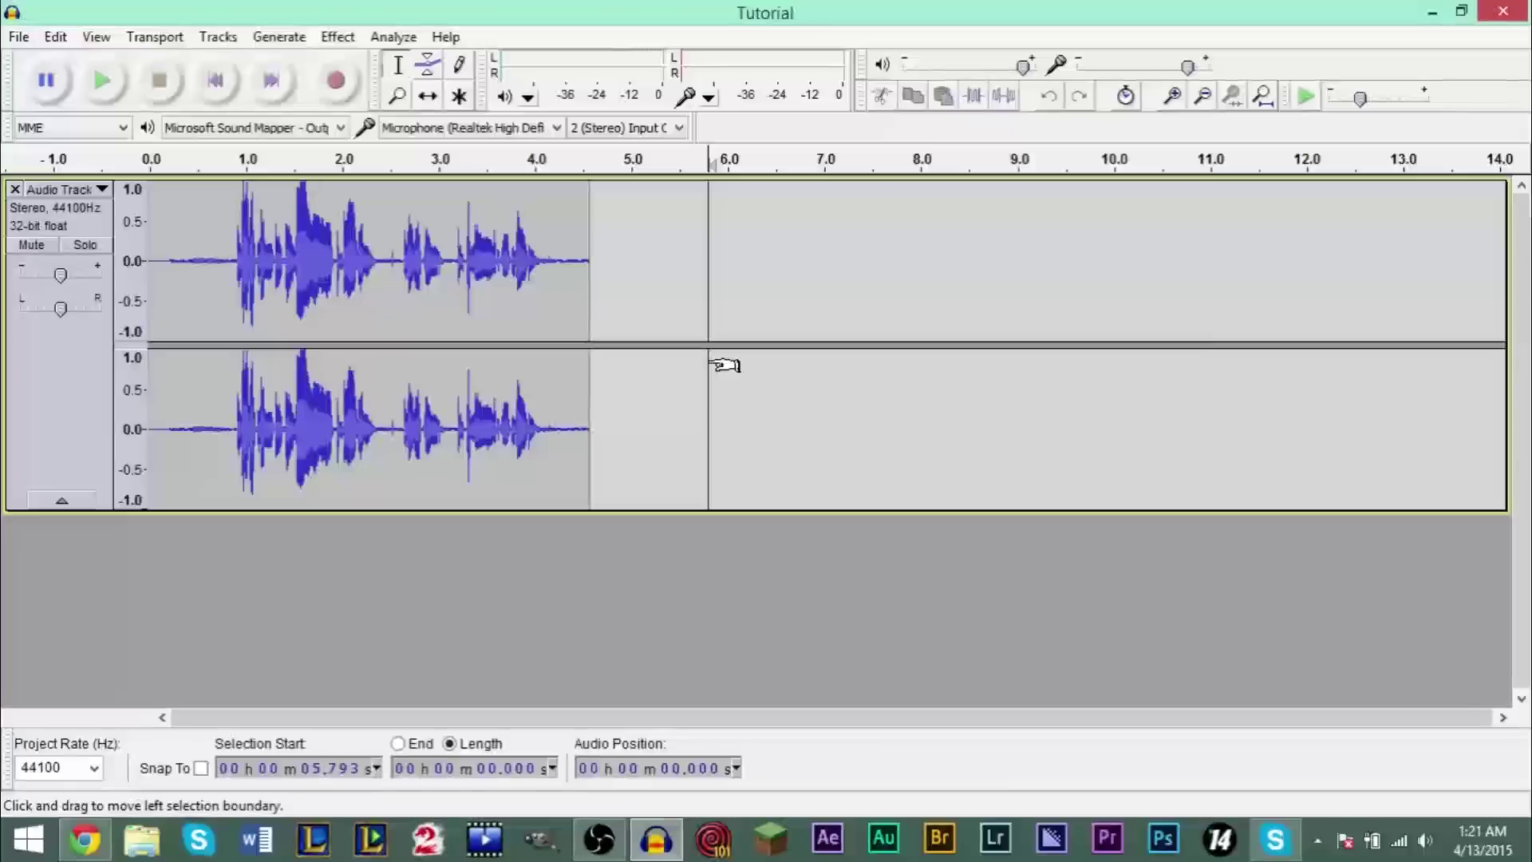